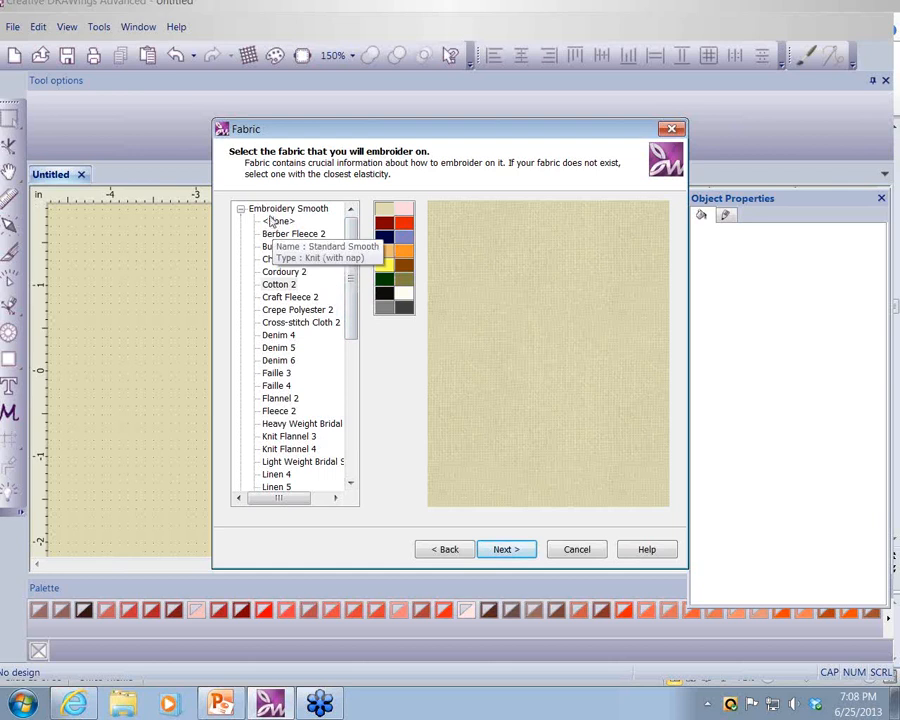
- Choose the Cotton 2 fabric from the Embroidery Smooth group in white and continue to the artwork source
{"action": "left_click", "coordinate": [279, 285]}
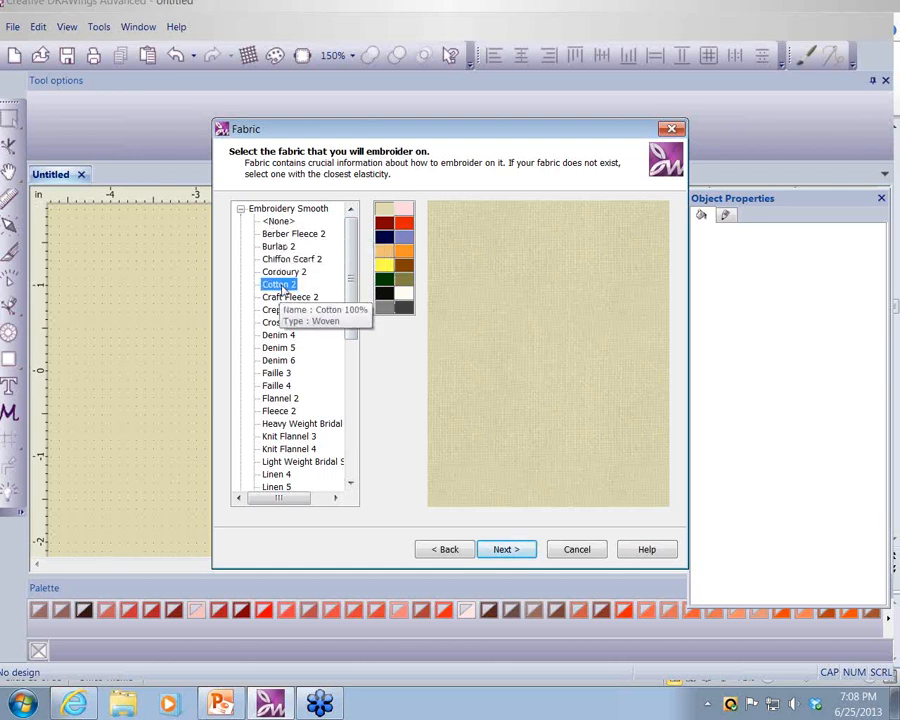
{"action": "left_click", "coordinate": [403, 296]}
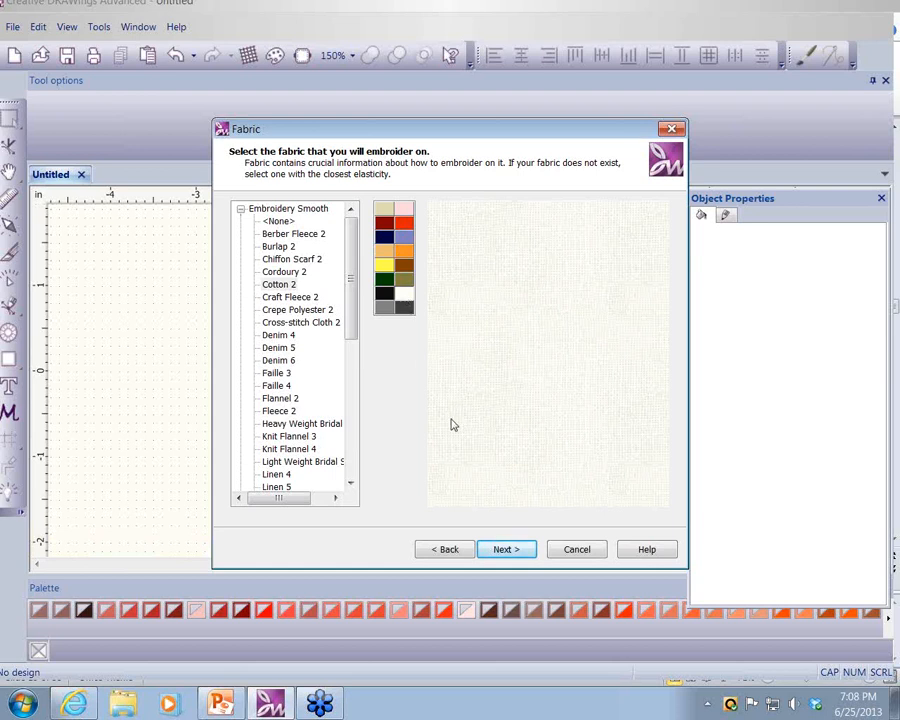
{"action": "left_click", "coordinate": [508, 552]}
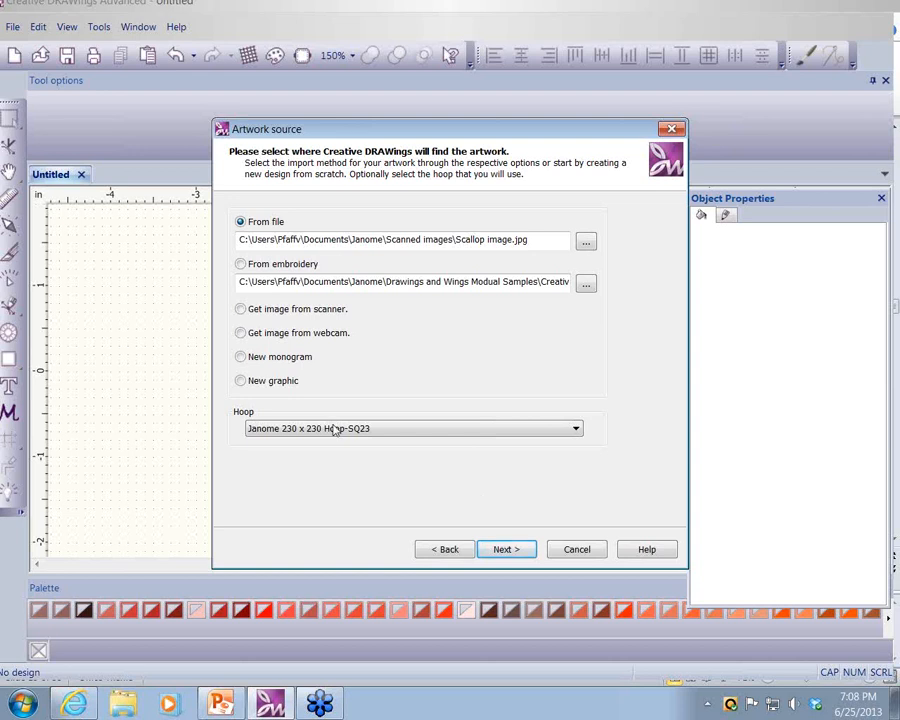
- Set the artwork source to a file and load Scallop image from the Scanned images folder
{"action": "left_click", "coordinate": [240, 309]}
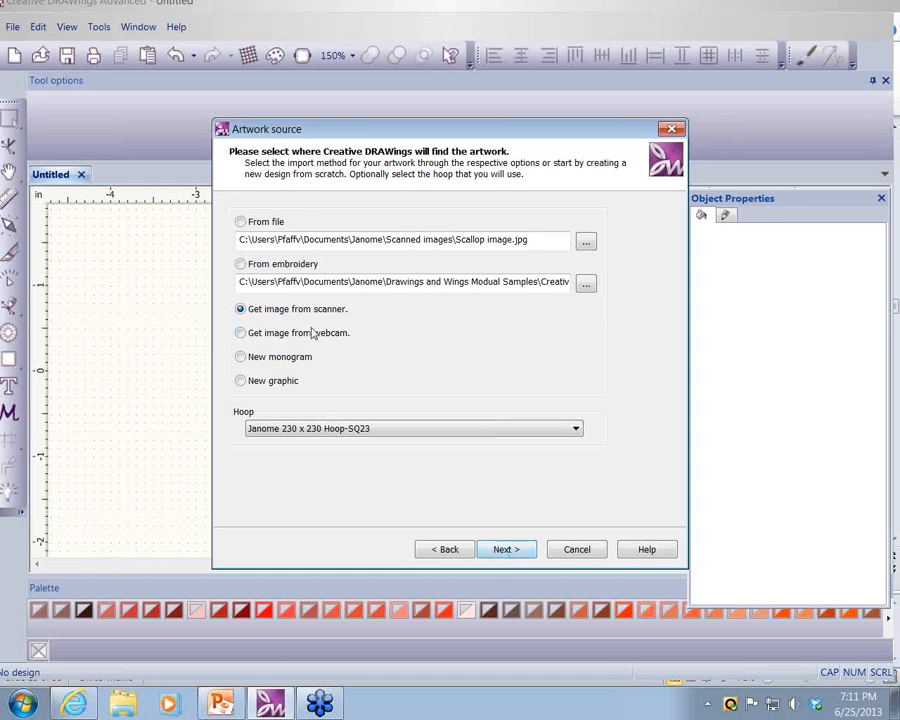
{"action": "left_click", "coordinate": [251, 228]}
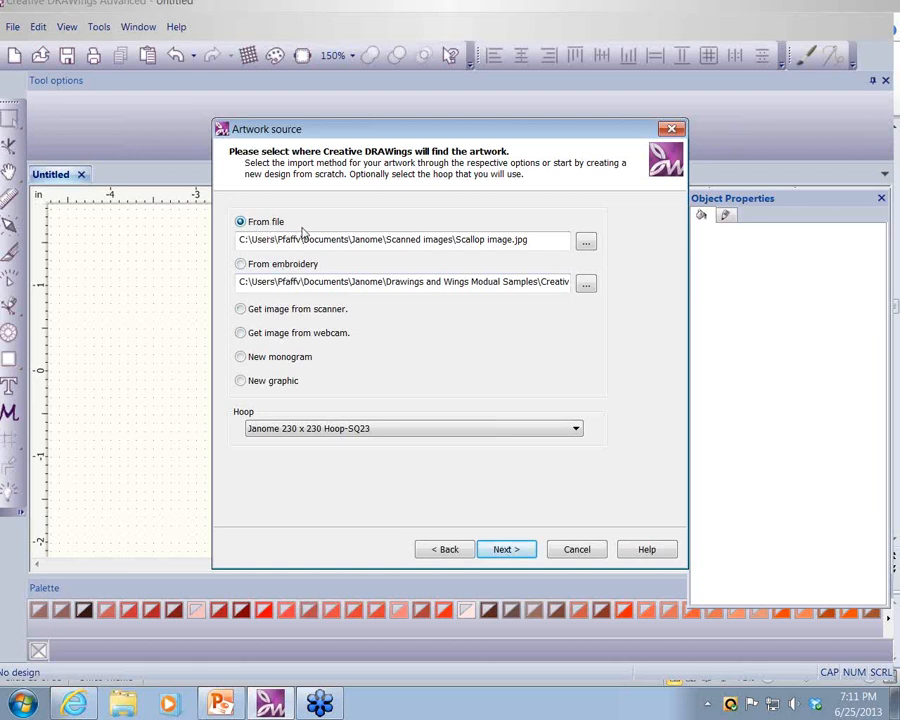
{"action": "left_click", "coordinate": [585, 243]}
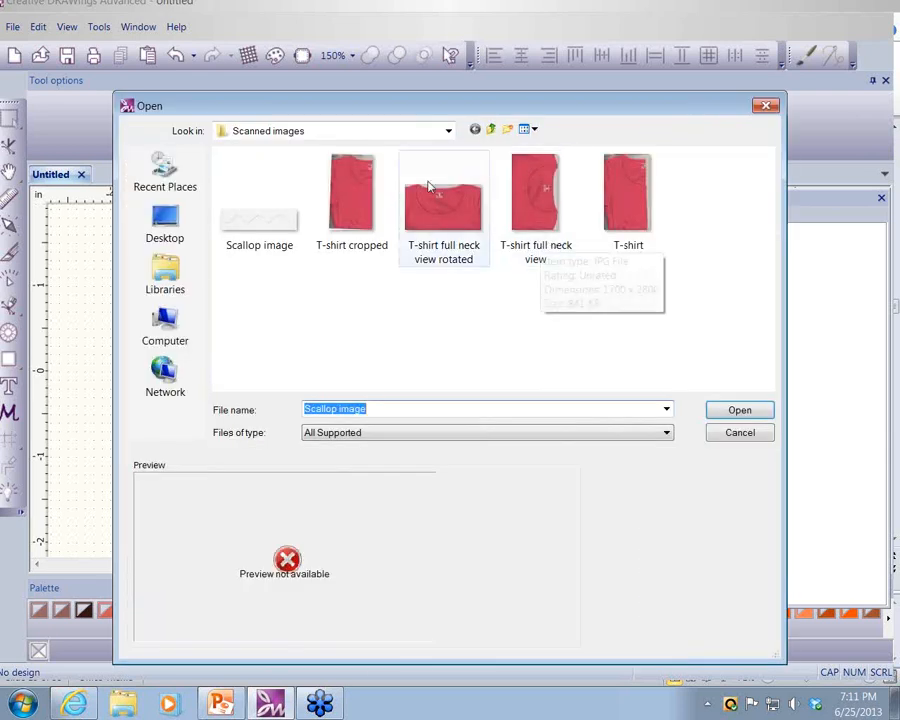
{"action": "left_click", "coordinate": [448, 131]}
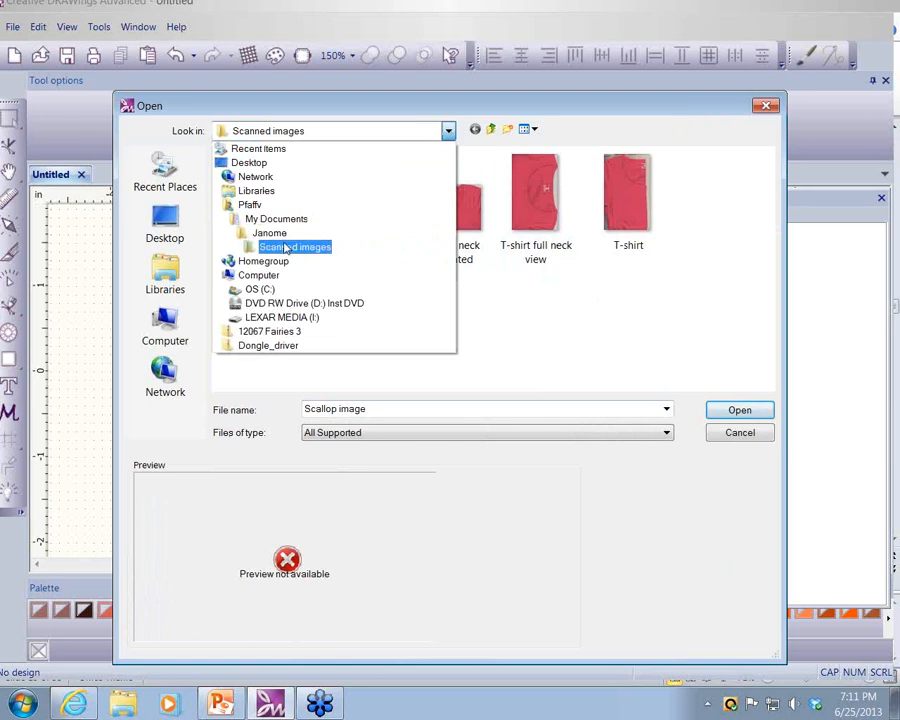
{"action": "left_click", "coordinate": [291, 247]}
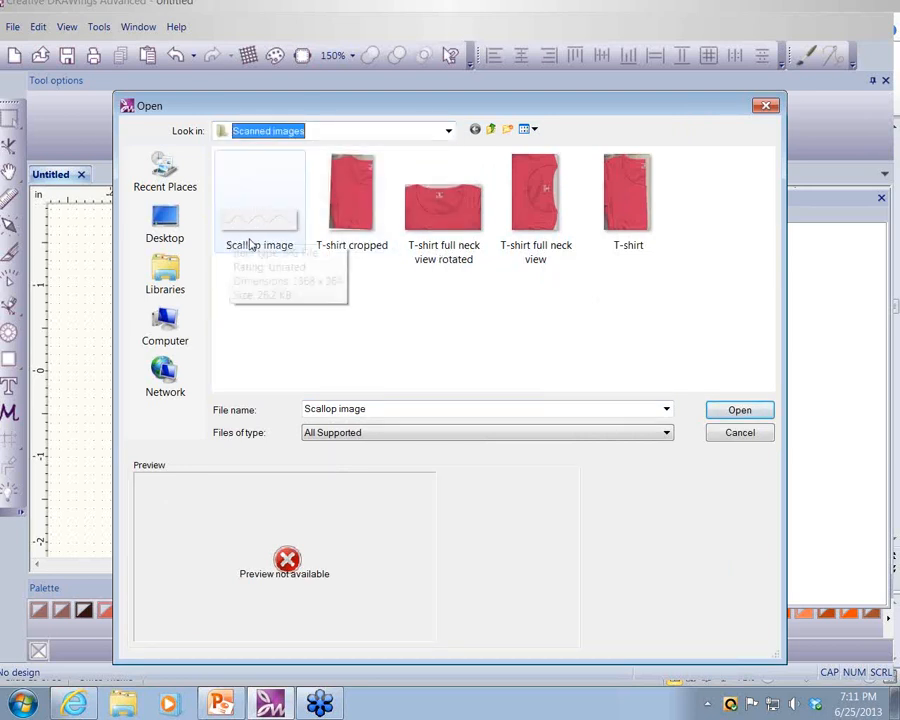
{"action": "left_click", "coordinate": [259, 229]}
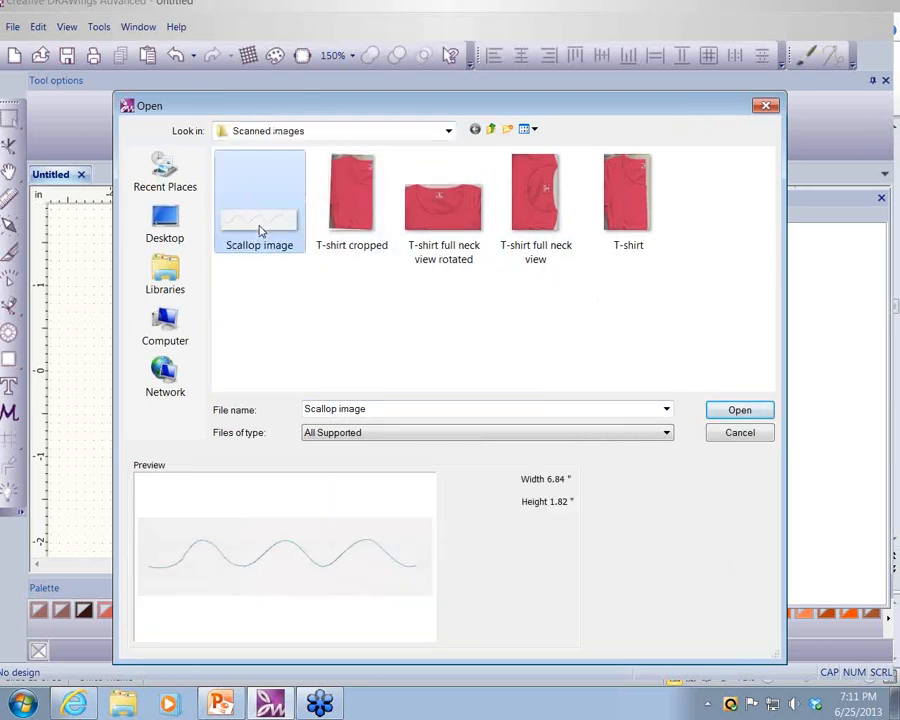
{"action": "left_click", "coordinate": [737, 411]}
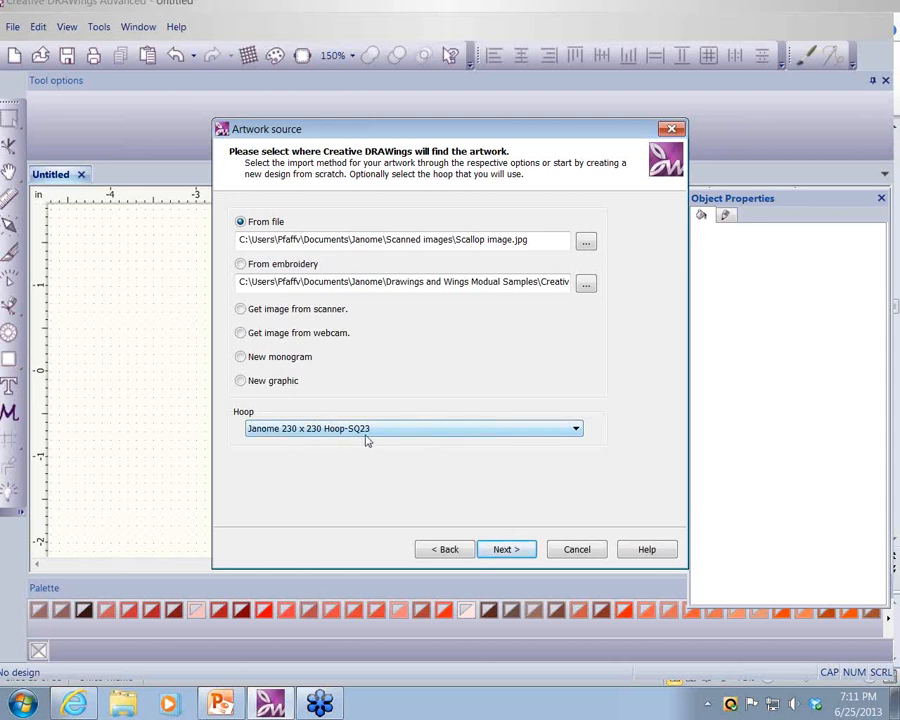
- Look through the available hoops, keep Janome 230 x 230 Hoop-SQ23, and open the scallop image as a backdrop
{"action": "left_click", "coordinate": [576, 430]}
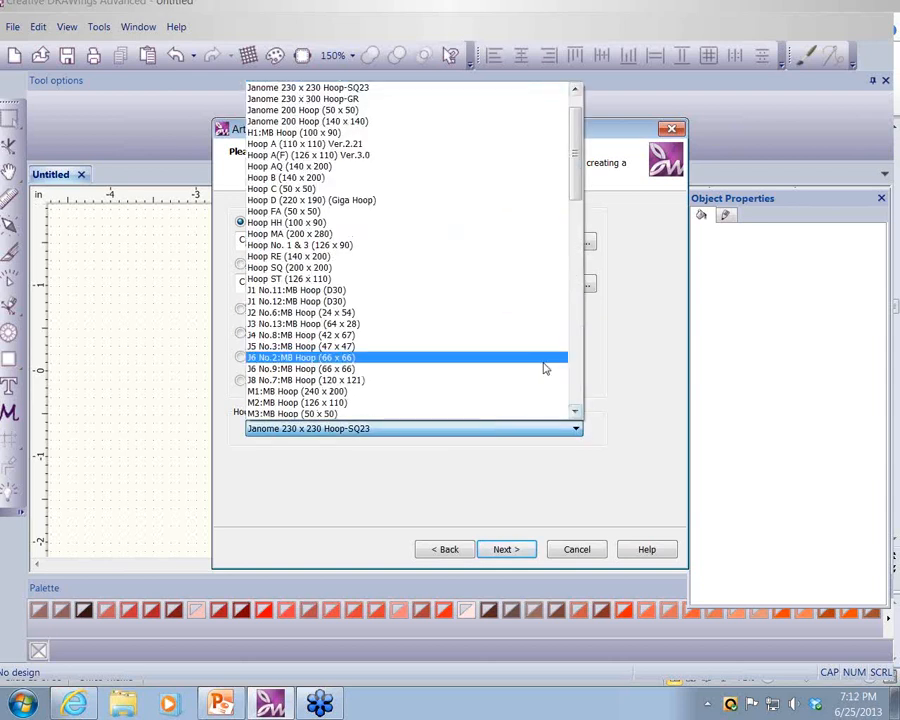
{"action": "scroll", "coordinate": [529, 273], "scroll_direction": "up", "scroll_amount": 1}
{"action": "scroll", "coordinate": [529, 273], "scroll_direction": "down", "scroll_amount": 4}
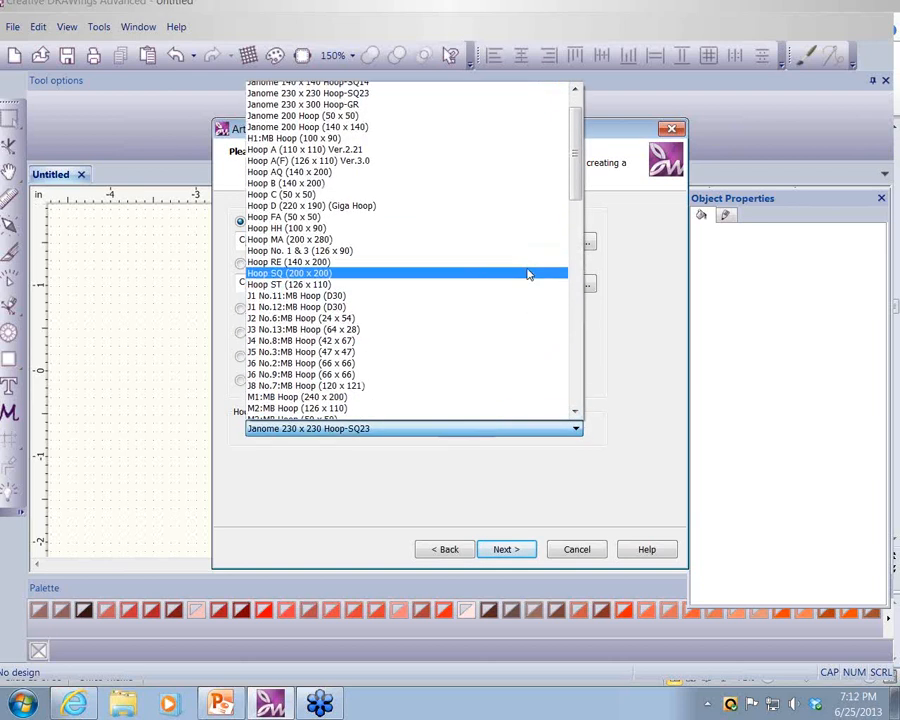
{"action": "scroll", "coordinate": [529, 273], "scroll_direction": "down", "scroll_amount": 9}
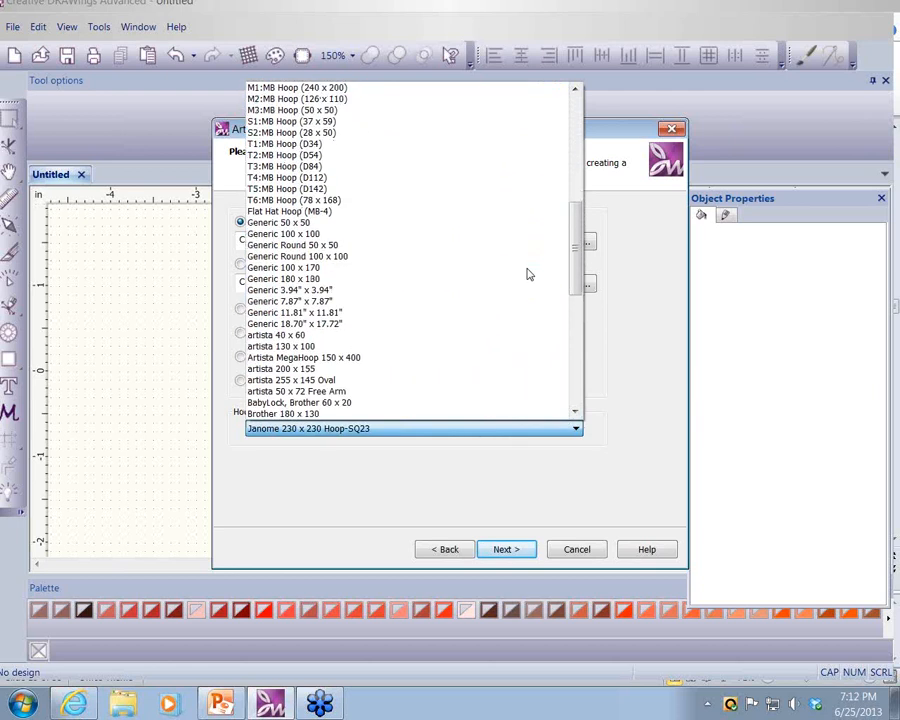
{"action": "scroll", "coordinate": [529, 273], "scroll_direction": "down", "scroll_amount": 9}
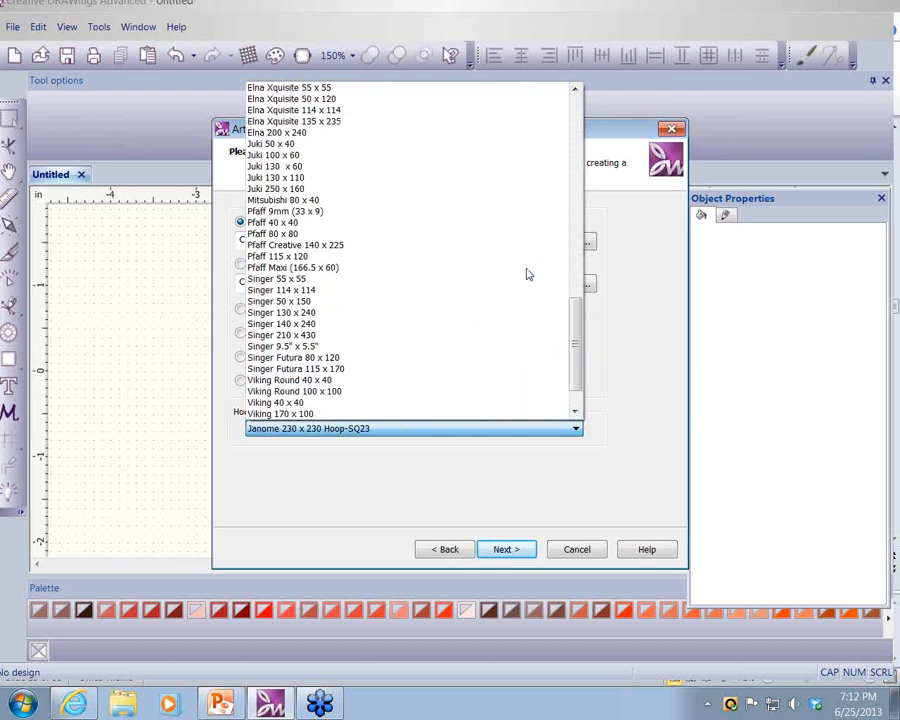
{"action": "left_click", "coordinate": [577, 430]}
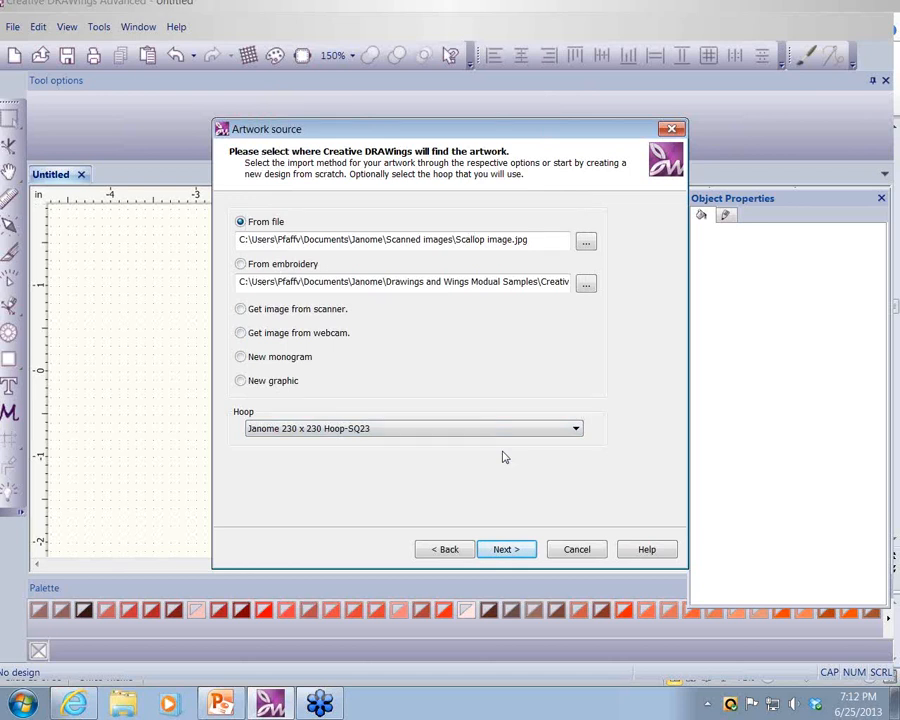
{"action": "left_click", "coordinate": [516, 550]}
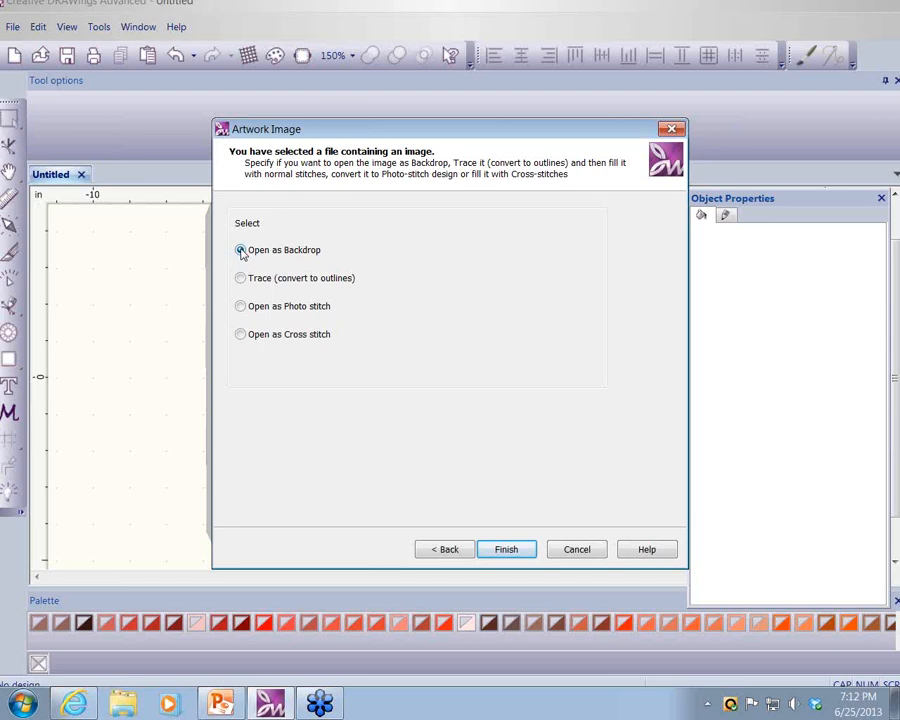
{"action": "left_click", "coordinate": [507, 550]}
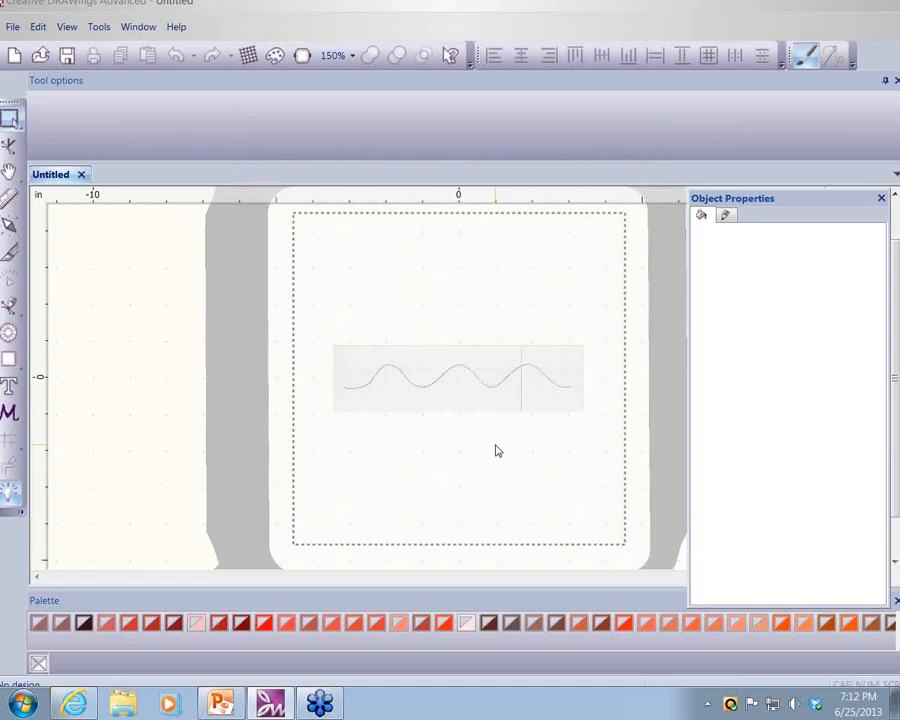
- Trace the scallop line on the backdrop as a freehand shape about 6.29 in wide and 0.62 in high, with smoothness level 10.0
{"action": "scroll", "coordinate": [497, 450], "scroll_direction": "up", "scroll_amount": 3}
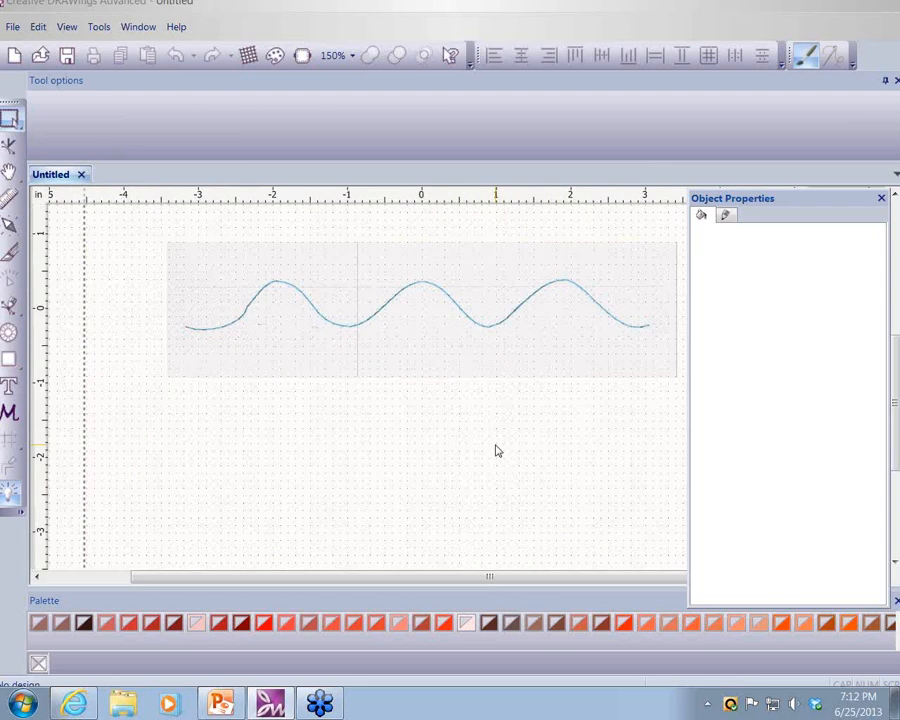
{"action": "left_click_drag", "start_coordinate": [485, 579], "coordinate": [514, 579]}
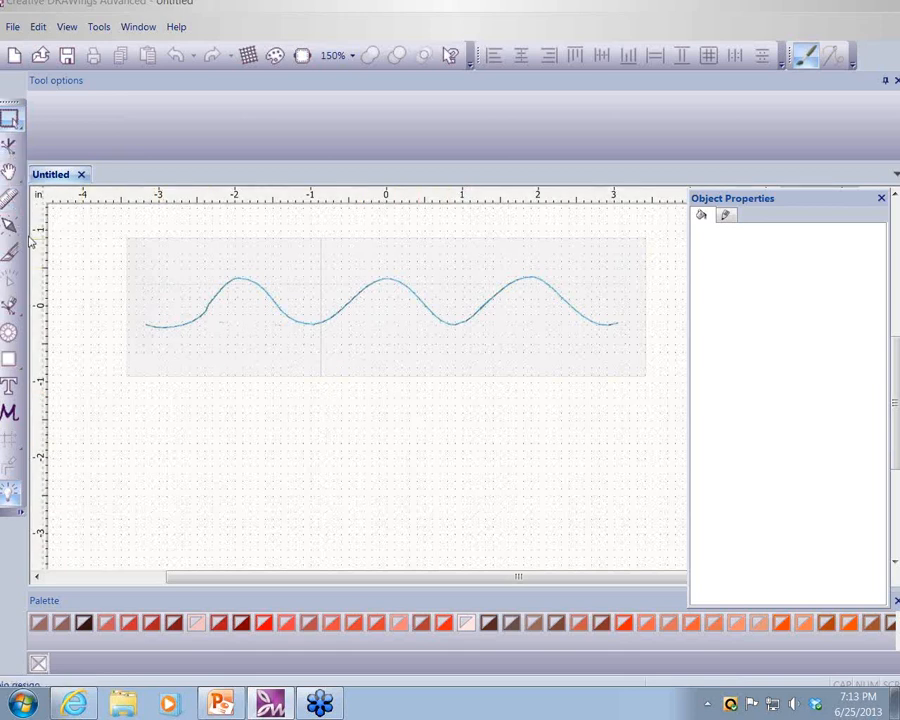
{"action": "left_click", "coordinate": [24, 318]}
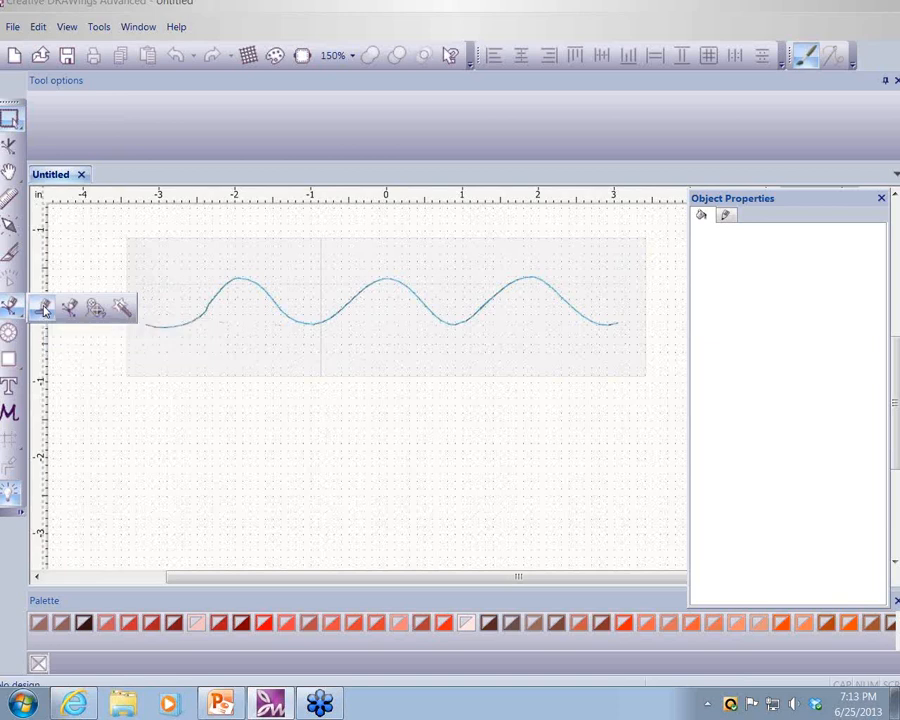
{"action": "left_click", "coordinate": [44, 310]}
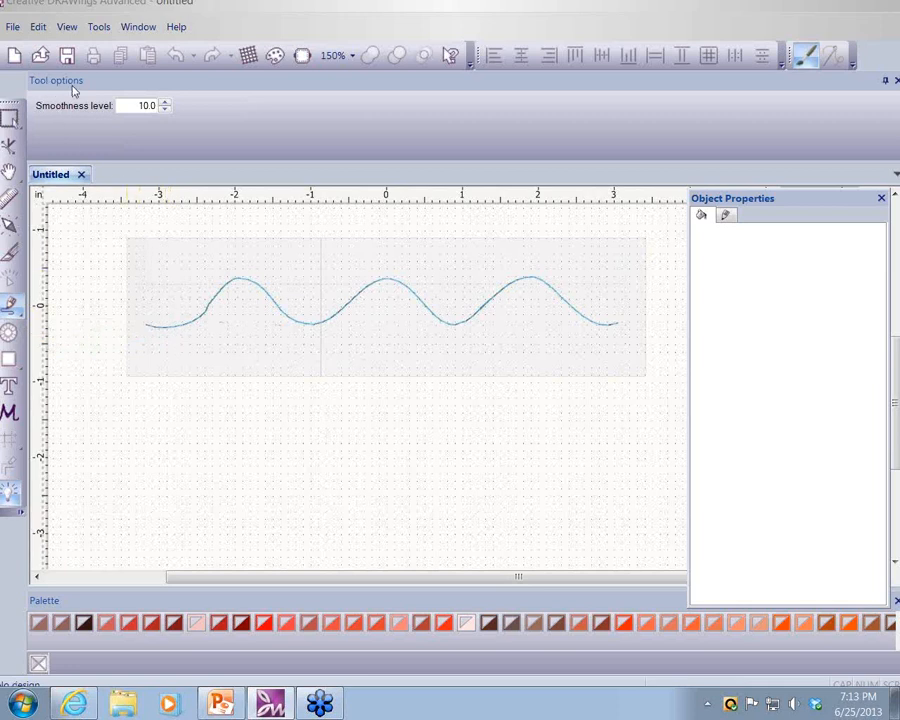
{"action": "left_click", "coordinate": [166, 105]}
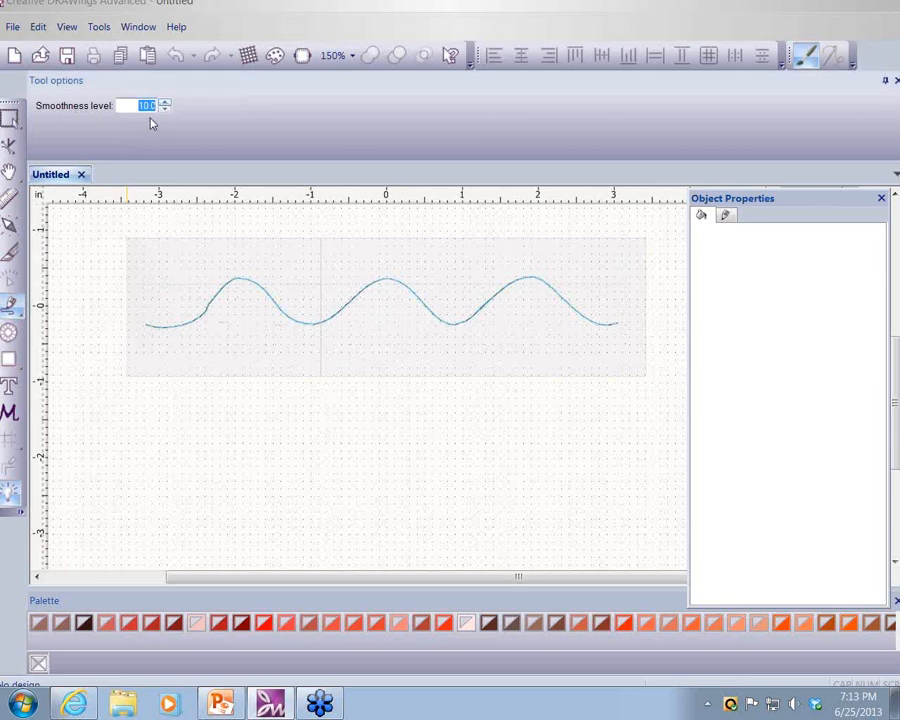
{"action": "left_click", "coordinate": [151, 123]}
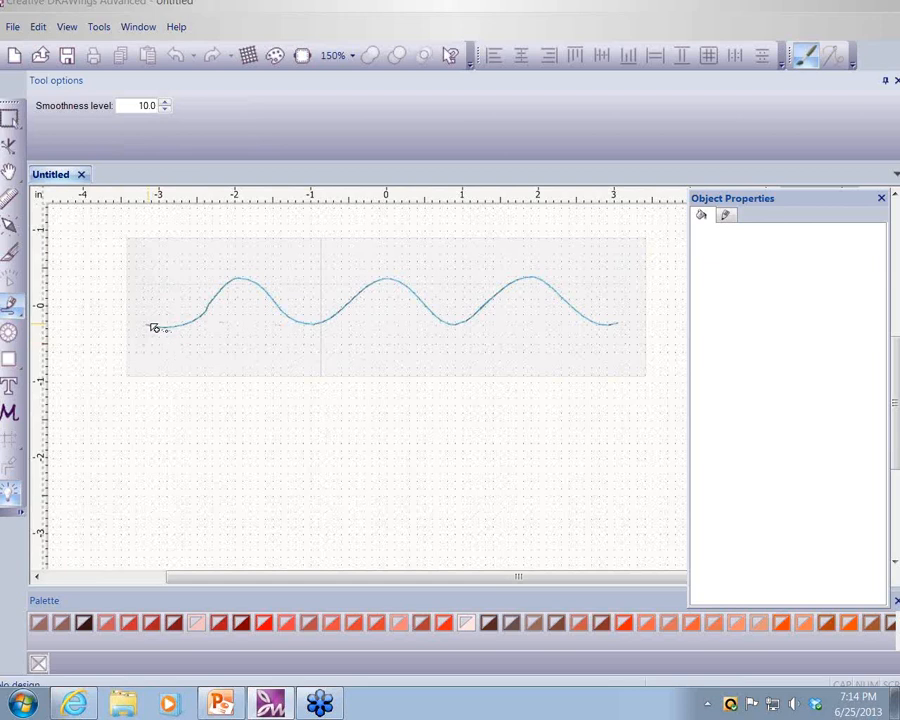
{"action": "mouse_move", "coordinate": [150, 326]}
{"action": "left_mouse_down"}
{"action": "mouse_move", "coordinate": [199, 319]}
{"action": "mouse_move", "coordinate": [236, 279]}
{"action": "mouse_move", "coordinate": [306, 324]}
{"action": "mouse_move", "coordinate": [339, 316]}
{"action": "mouse_move", "coordinate": [381, 281]}
{"action": "mouse_move", "coordinate": [462, 324]}
{"action": "mouse_move", "coordinate": [502, 287]}
{"action": "mouse_move", "coordinate": [526, 279]}
{"action": "mouse_move", "coordinate": [627, 328]}
{"action": "left_mouse_up"}
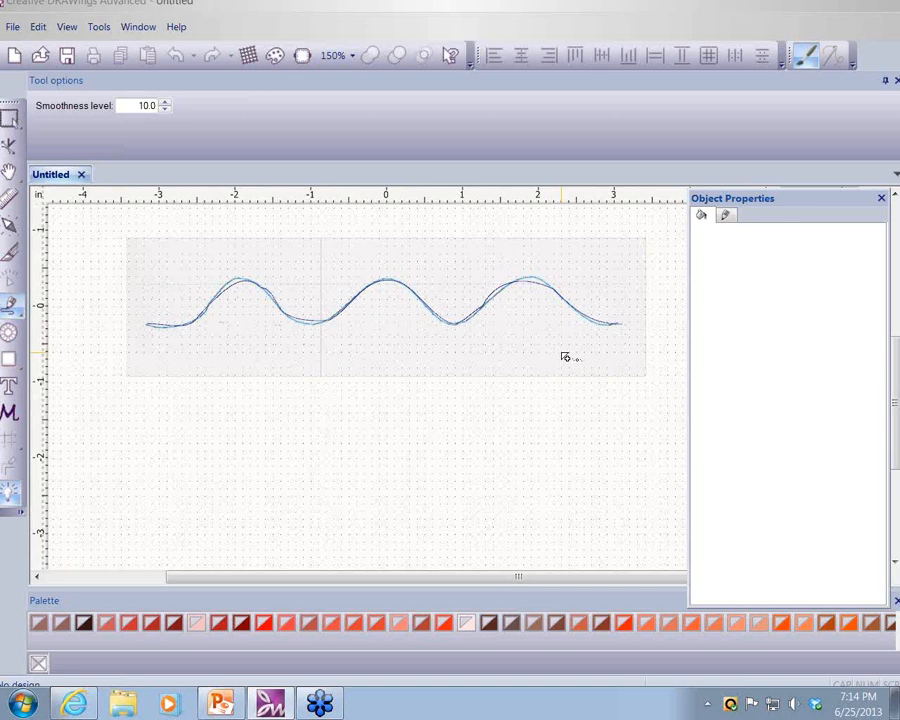
{"action": "right_click", "coordinate": [536, 353]}
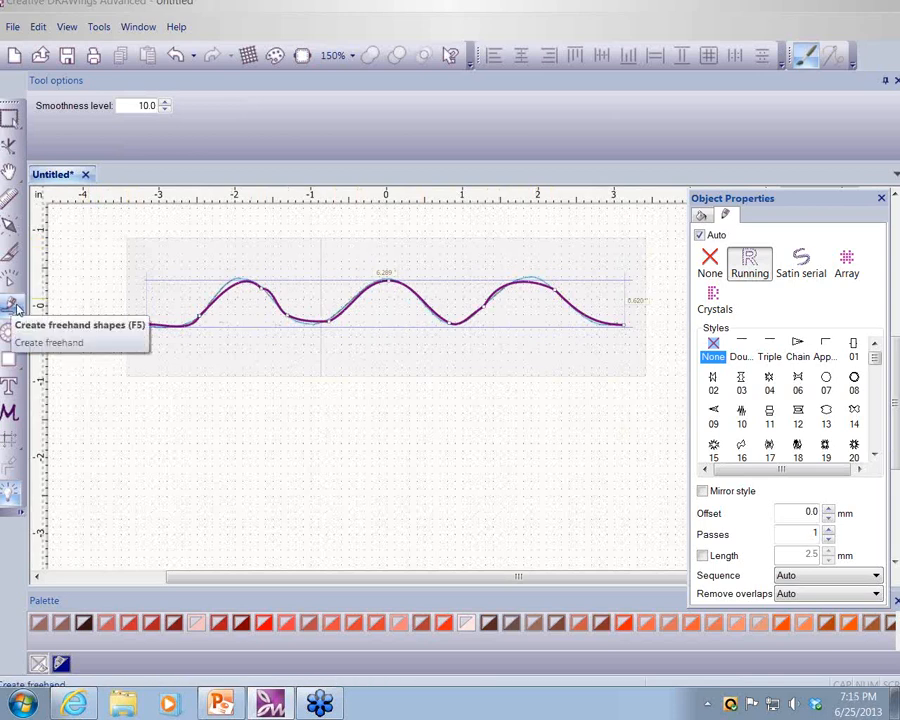
- Adjust the nodes and curve handles around the traced line's first peak and the following valley to match the backdrop
{"action": "left_click", "coordinate": [8, 118]}
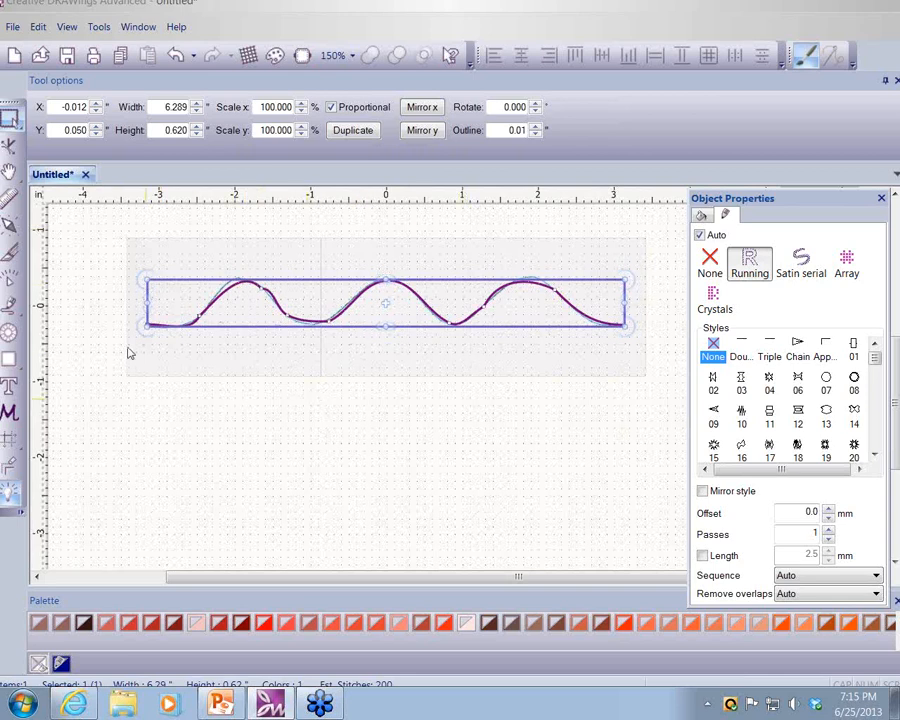
{"action": "left_click", "coordinate": [9, 147]}
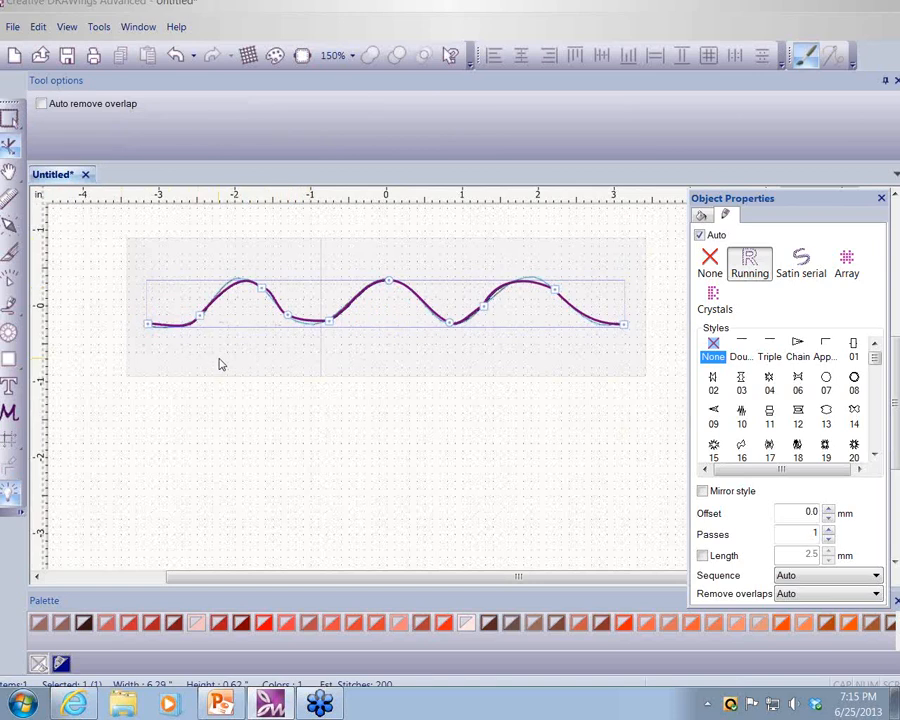
{"action": "left_click", "coordinate": [262, 290]}
{"action": "left_click_drag", "start_coordinate": [257, 285], "coordinate": [257, 286]}
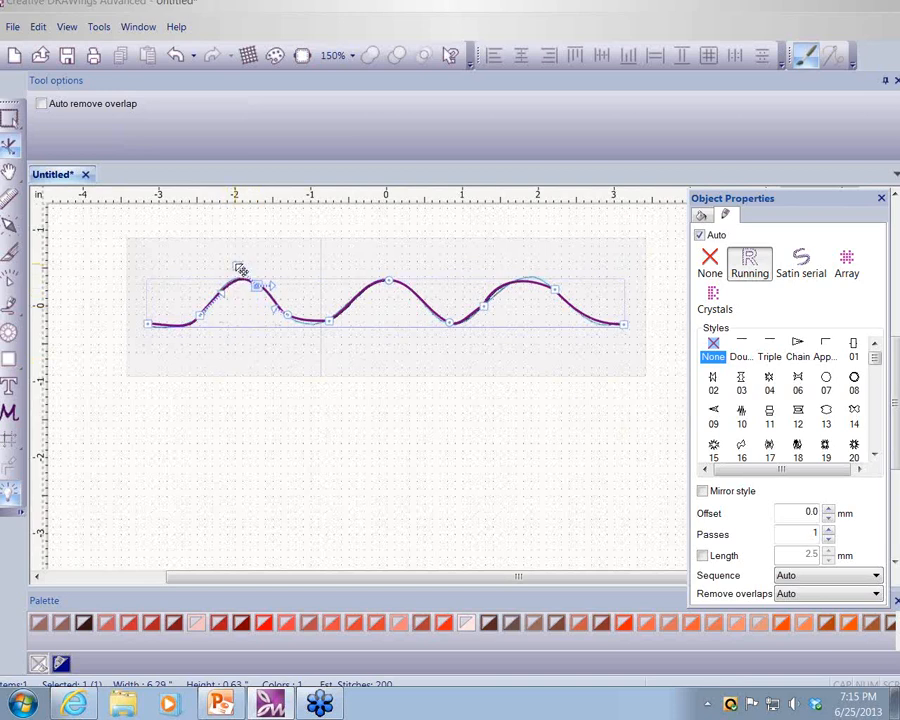
{"action": "mouse_move", "coordinate": [236, 267]}
{"action": "left_mouse_down"}
{"action": "mouse_move", "coordinate": [240, 316]}
{"action": "mouse_move", "coordinate": [237, 272]}
{"action": "left_mouse_up"}
{"action": "mouse_move", "coordinate": [275, 306]}
{"action": "left_mouse_down"}
{"action": "mouse_move", "coordinate": [281, 325]}
{"action": "mouse_move", "coordinate": [279, 310]}
{"action": "left_mouse_up"}
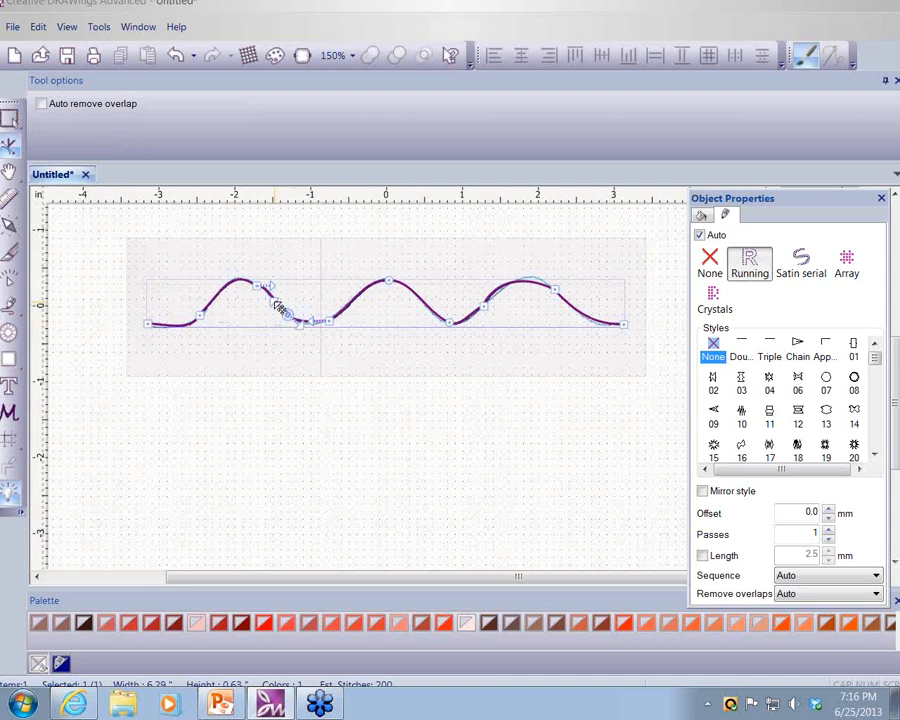
{"action": "left_click", "coordinate": [317, 325]}
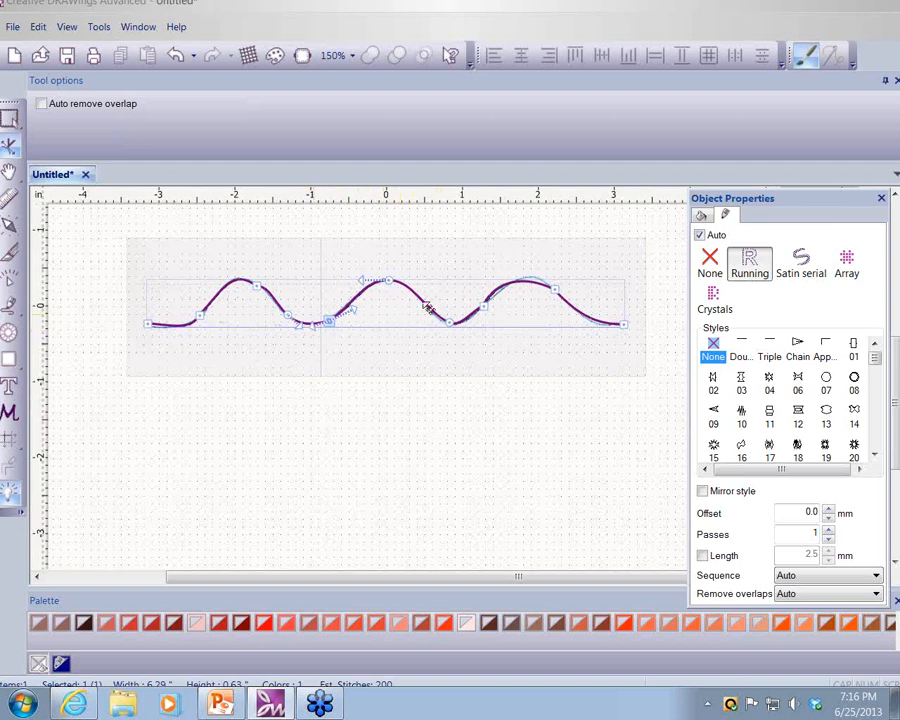
- Reshape the traced line's third peak and final end node to follow the scallop on the backdrop
{"action": "left_click", "coordinate": [548, 290]}
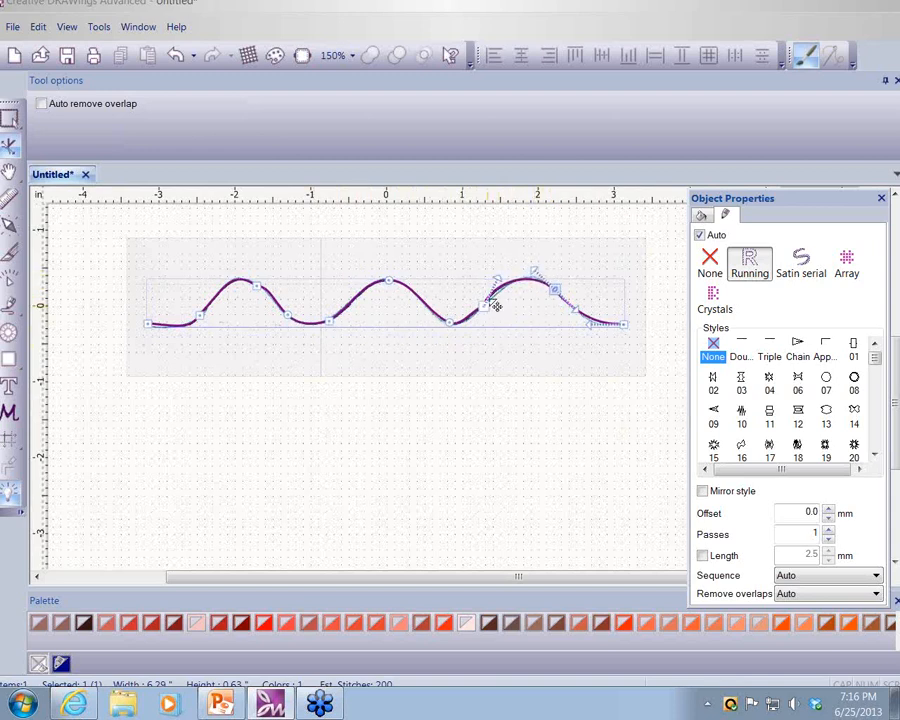
{"action": "left_click_drag", "start_coordinate": [497, 280], "coordinate": [504, 282]}
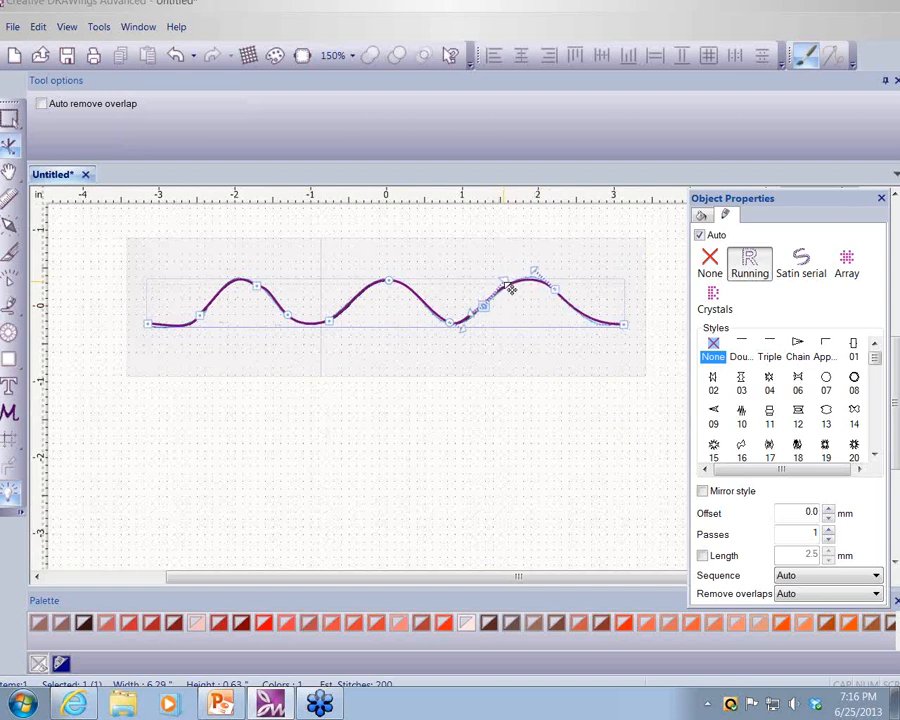
{"action": "left_click", "coordinate": [626, 330]}
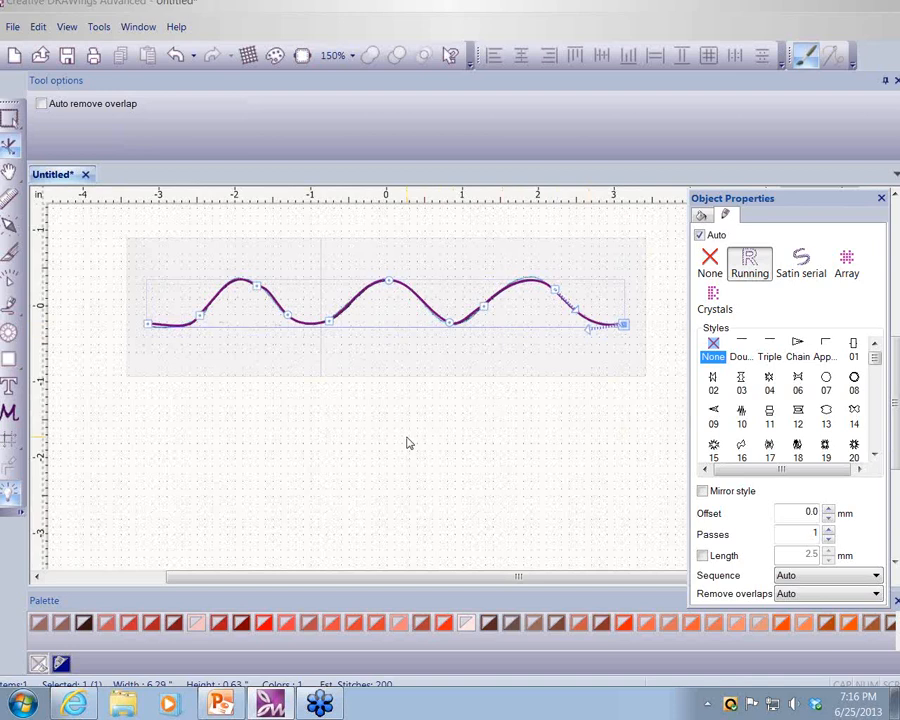
- Resize the traced scallop line proportionally to a width of 5 in and deselect it
{"action": "left_click", "coordinate": [10, 119]}
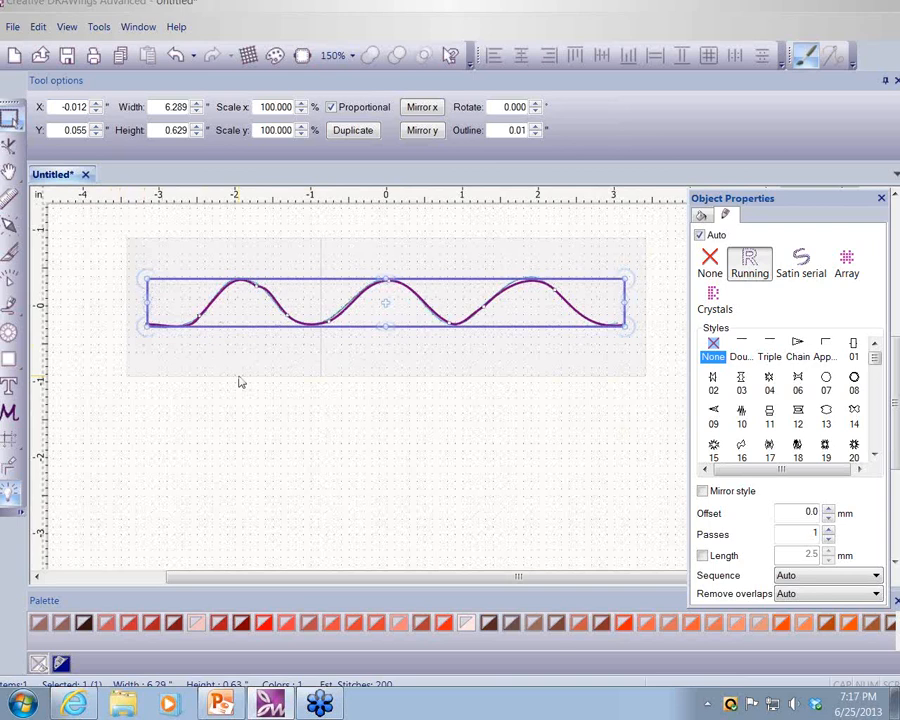
{"action": "double_click", "coordinate": [162, 106]}
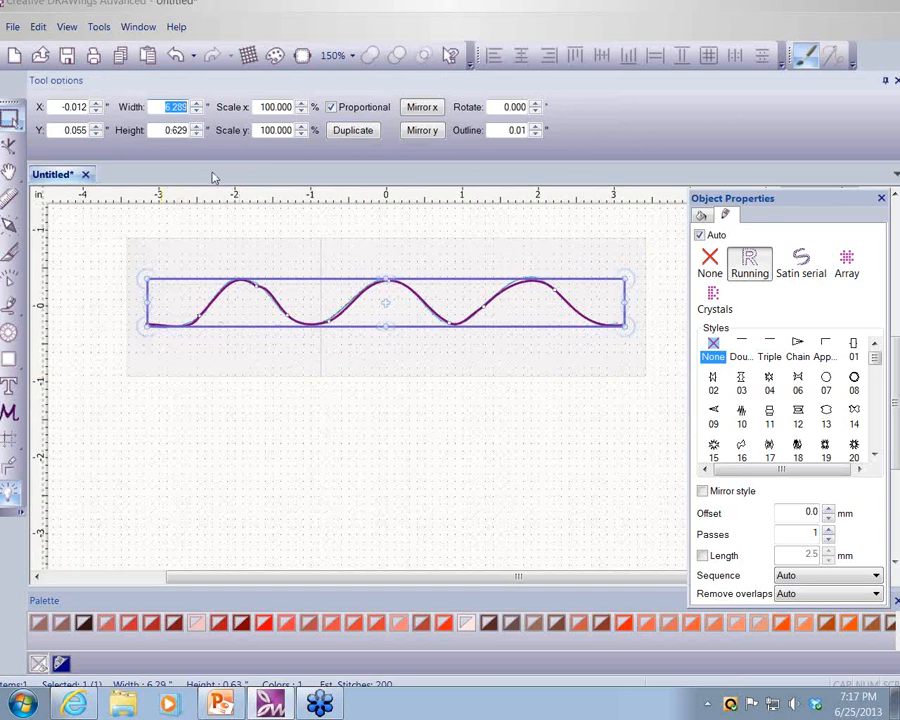
{"action": "type", "text": "5"}
{"action": "key", "text": "Return"}
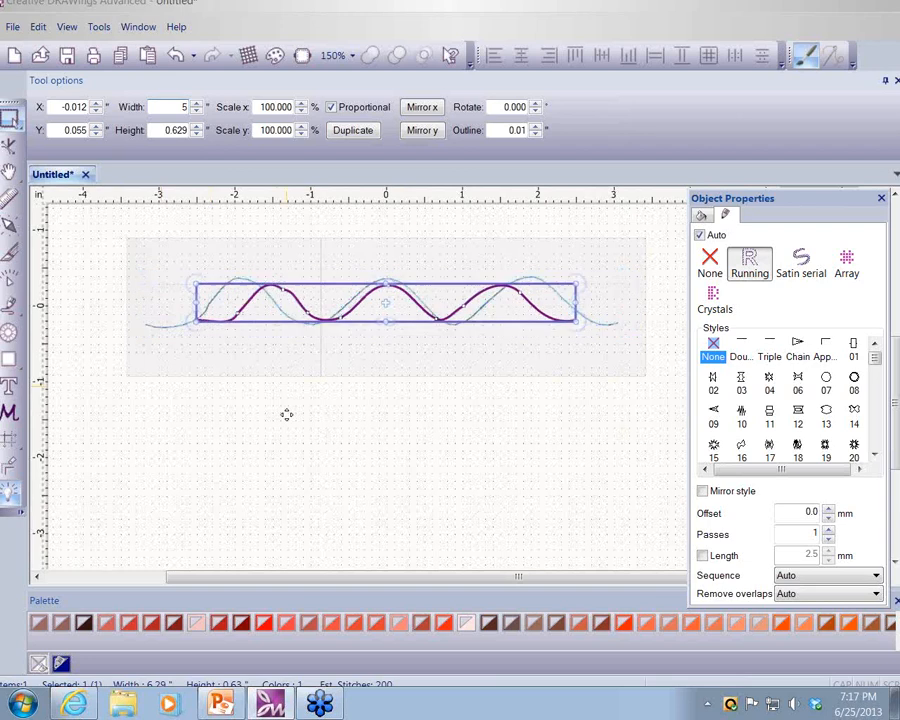
{"action": "left_click", "coordinate": [287, 416]}
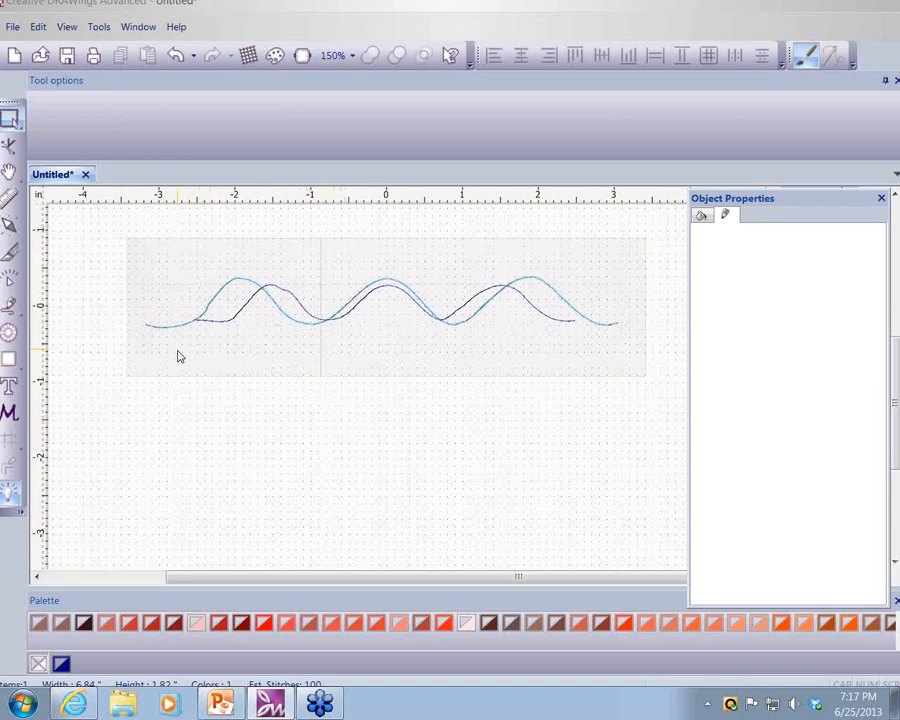
- Hide the backdrop image behind the scallop line
{"action": "left_click", "coordinate": [66, 27]}
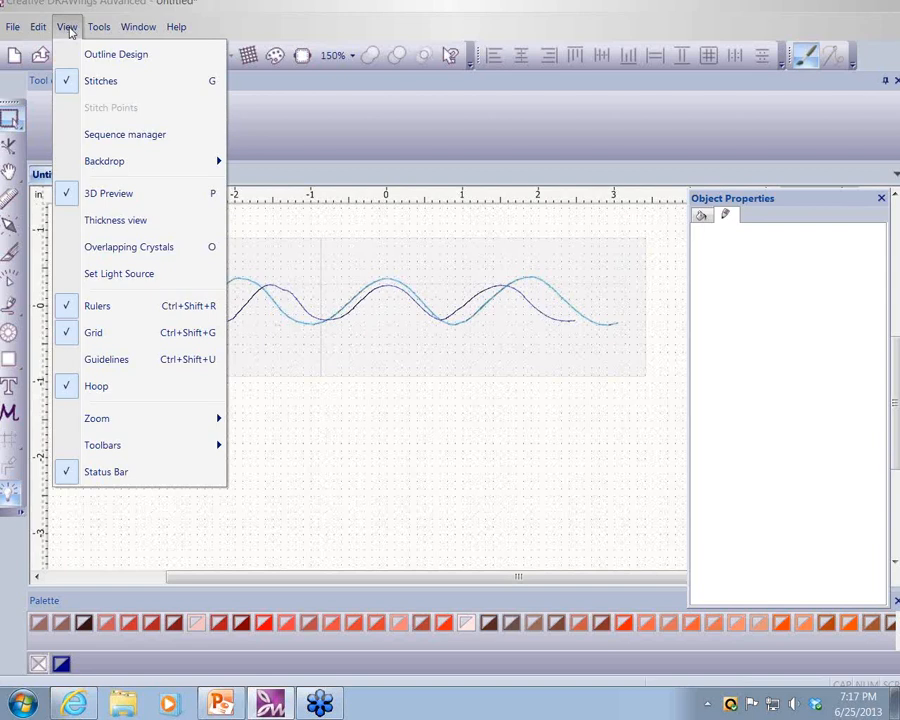
{"action": "mouse_move", "coordinate": [115, 166]}
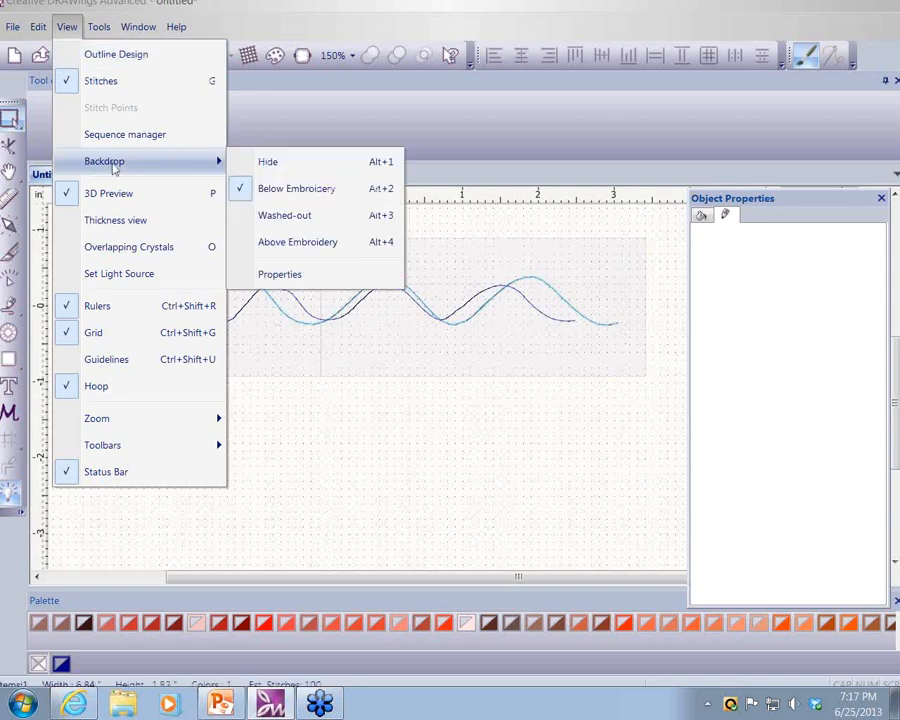
{"action": "left_click", "coordinate": [296, 167]}
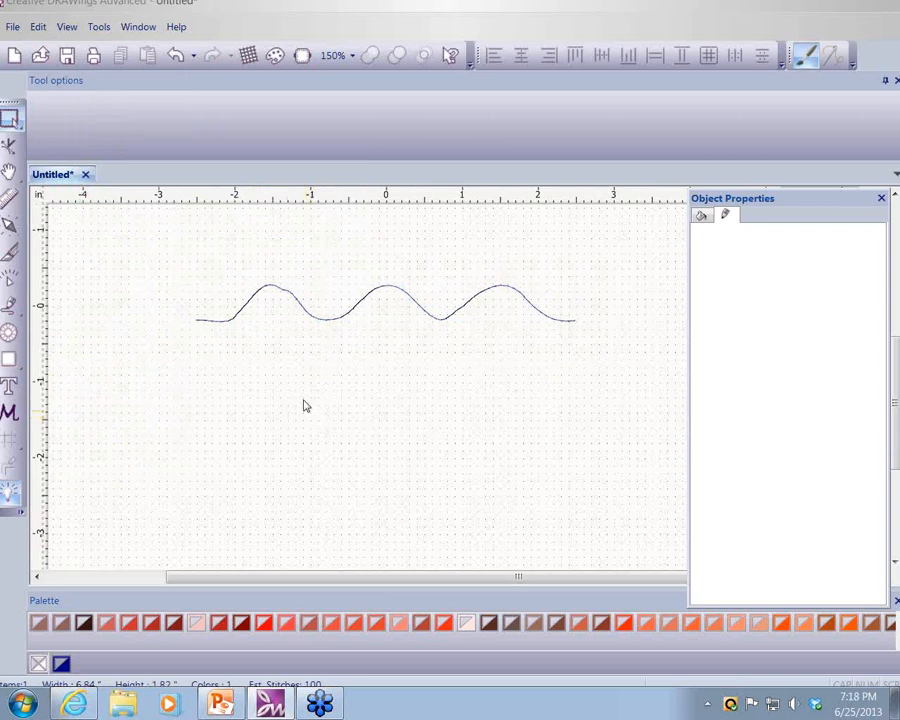
- Save the design as scallop in DRAWings format in the 2013 Wallet documents folder, replacing the existing file
{"action": "left_click", "coordinate": [13, 26]}
{"action": "left_click", "coordinate": [46, 139]}
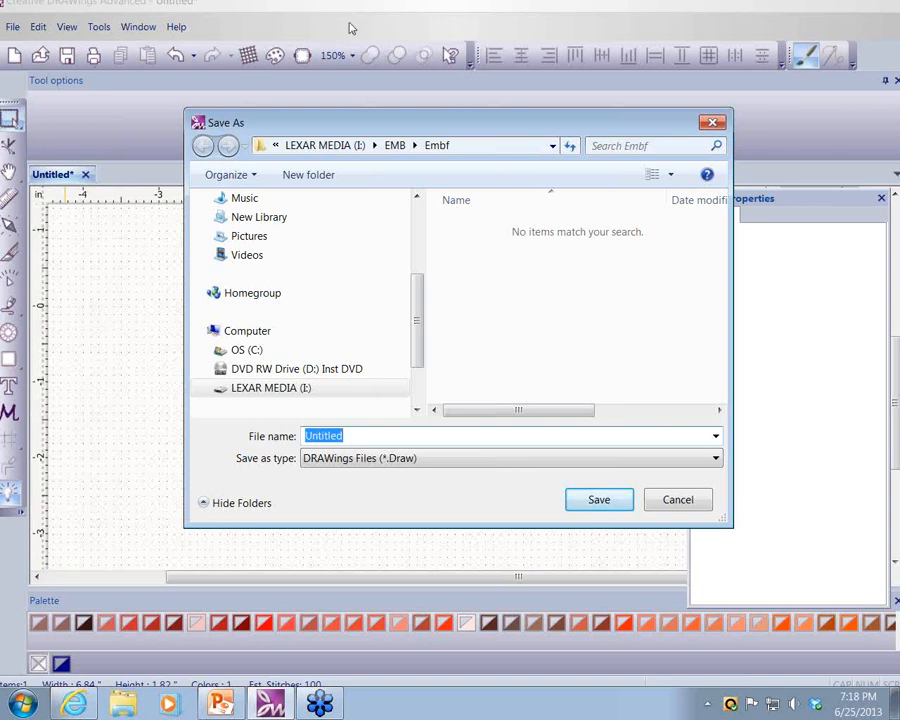
{"action": "left_click_drag", "start_coordinate": [421, 307], "coordinate": [337, 223]}
{"action": "left_click", "coordinate": [254, 343]}
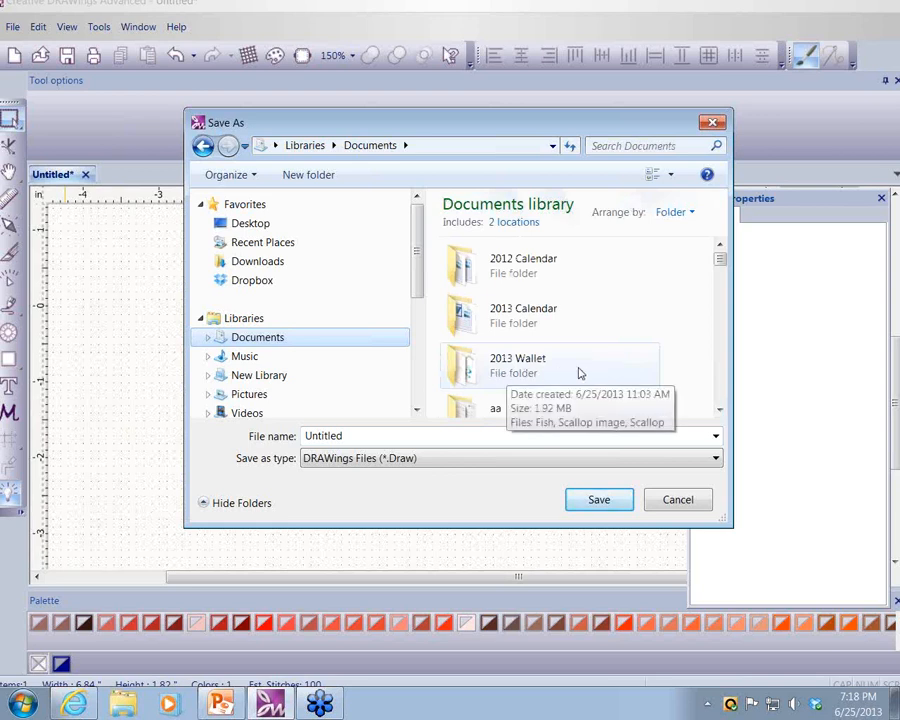
{"action": "double_click", "coordinate": [579, 372]}
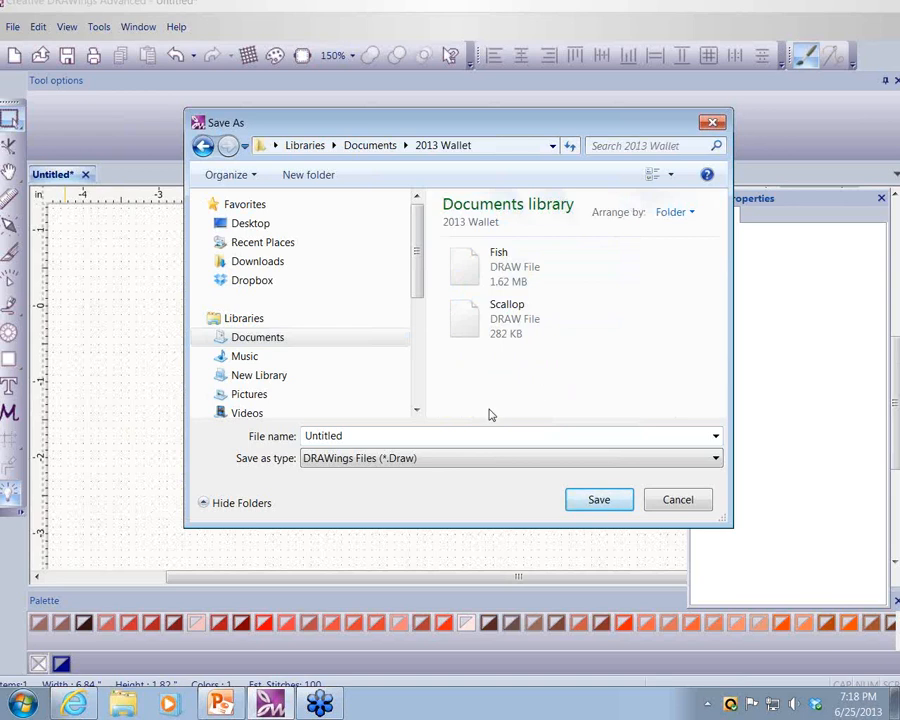
{"action": "double_click", "coordinate": [364, 435]}
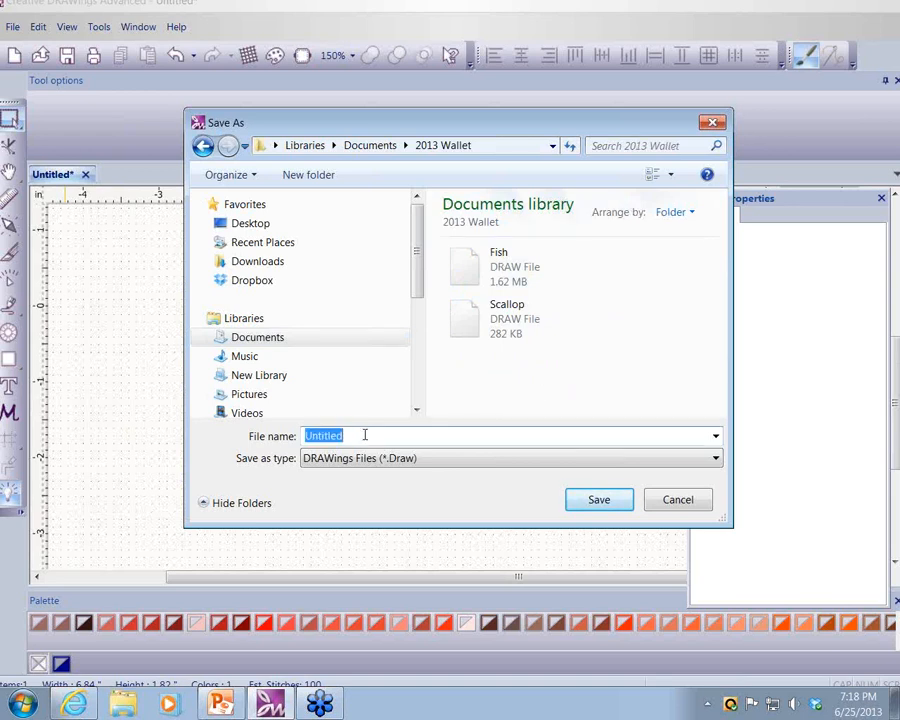
{"action": "type", "text": "scallop"}
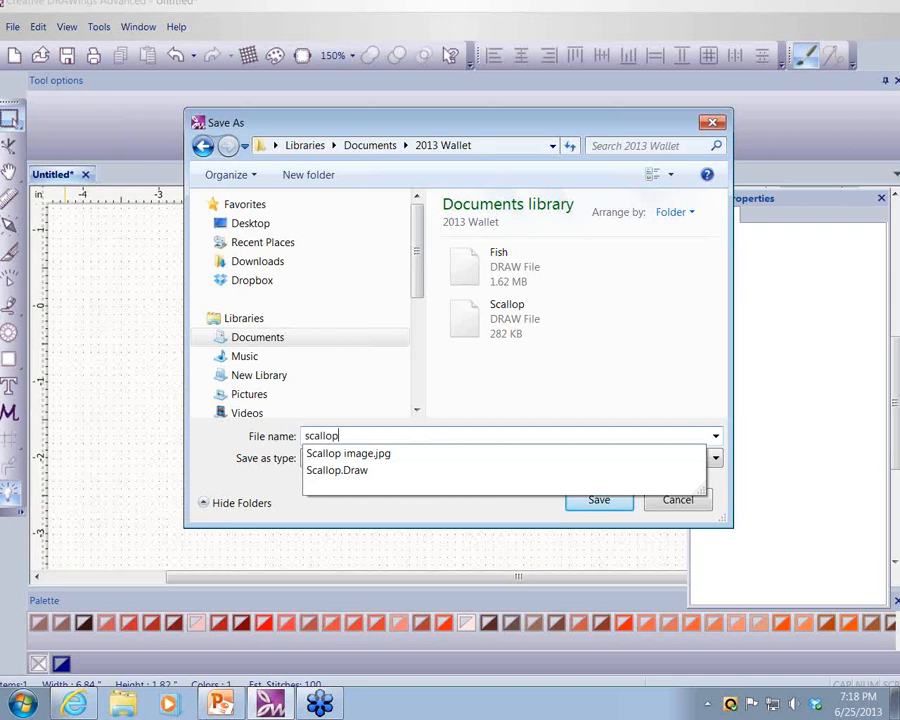
{"action": "key", "text": "Return"}
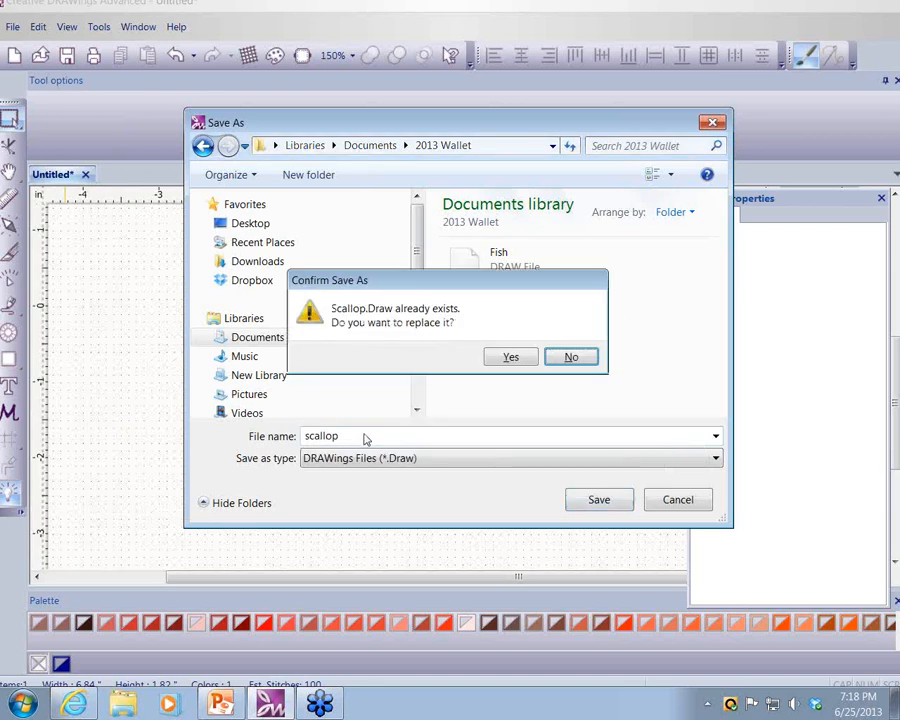
{"action": "left_click", "coordinate": [507, 358]}
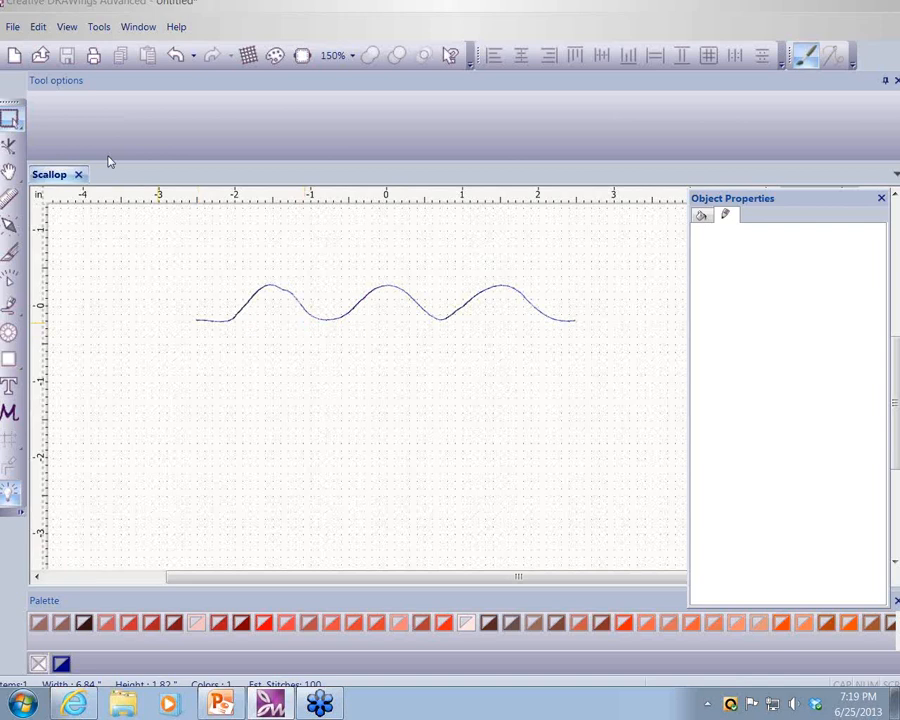
- Start a new design on Cotton 2 fabric in white and continue to the artwork source
{"action": "left_click", "coordinate": [15, 57]}
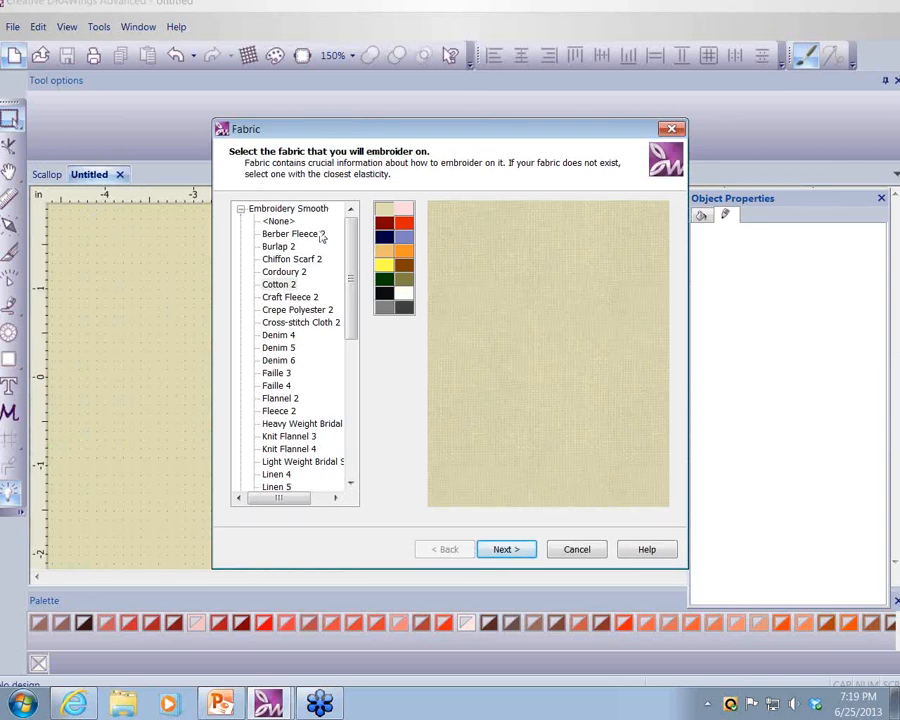
{"action": "left_click", "coordinate": [280, 285]}
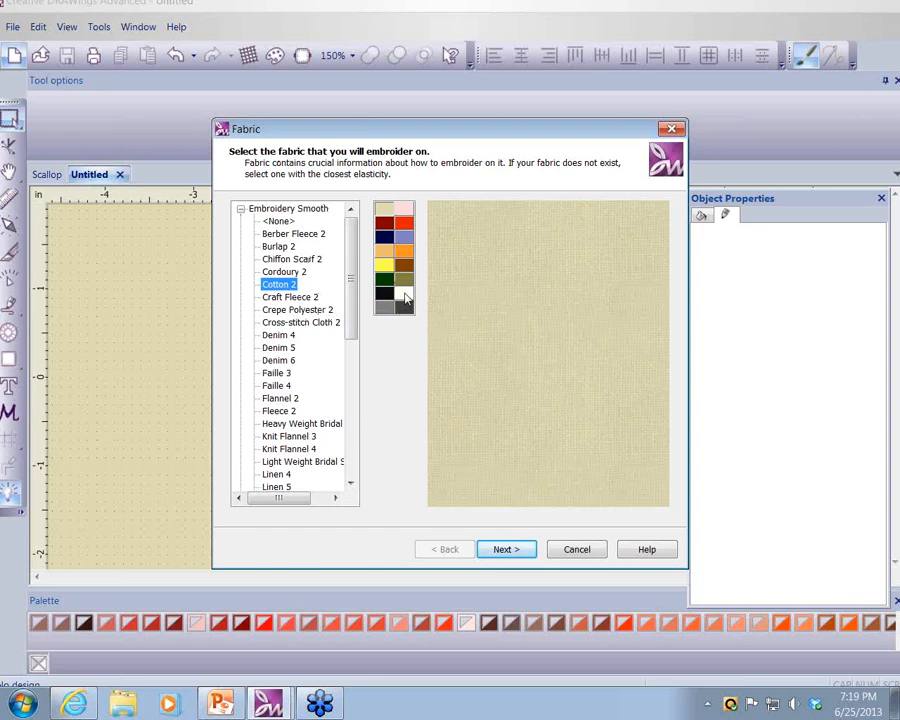
{"action": "left_click", "coordinate": [405, 297]}
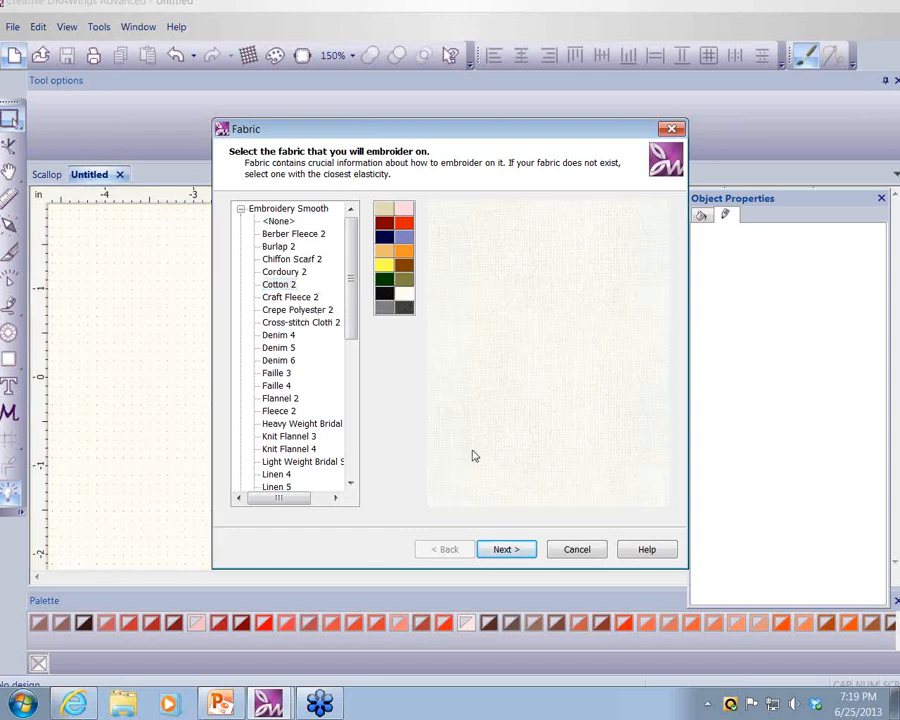
{"action": "left_click", "coordinate": [526, 550]}
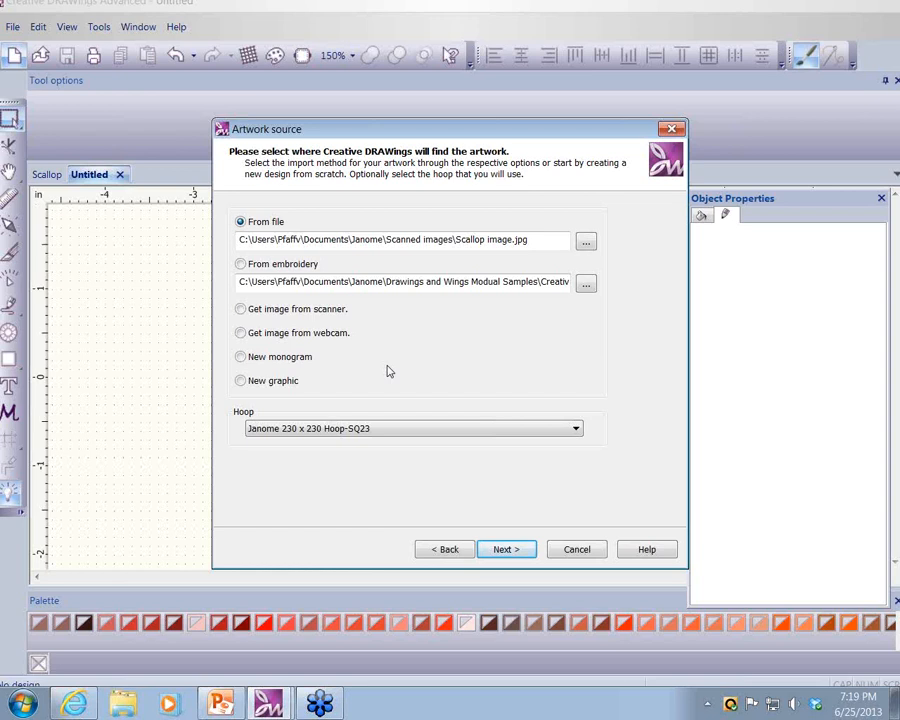
- Choose an embroidery file as the artwork source and browse to the Creative DRAWings Samples folder
{"action": "left_click", "coordinate": [241, 266]}
{"action": "left_click", "coordinate": [587, 285]}
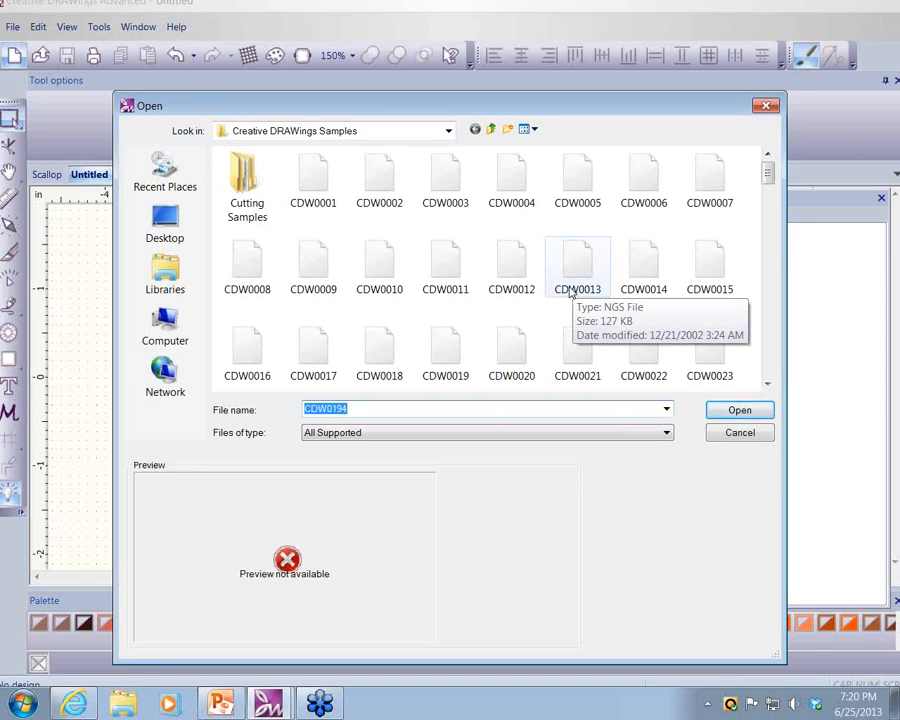
{"action": "left_click", "coordinate": [448, 131]}
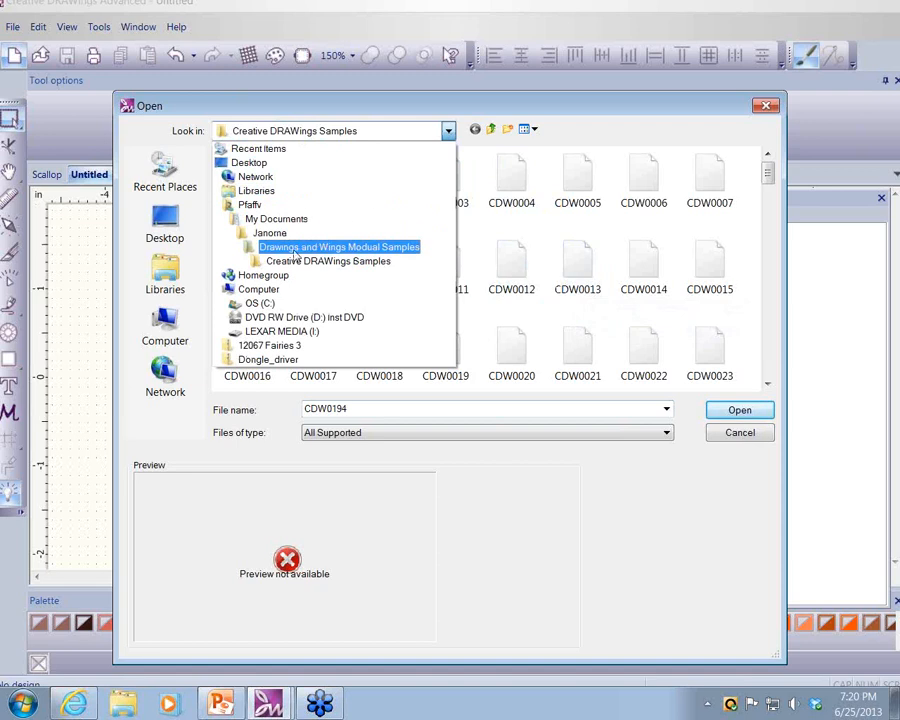
{"action": "left_click", "coordinate": [340, 262]}
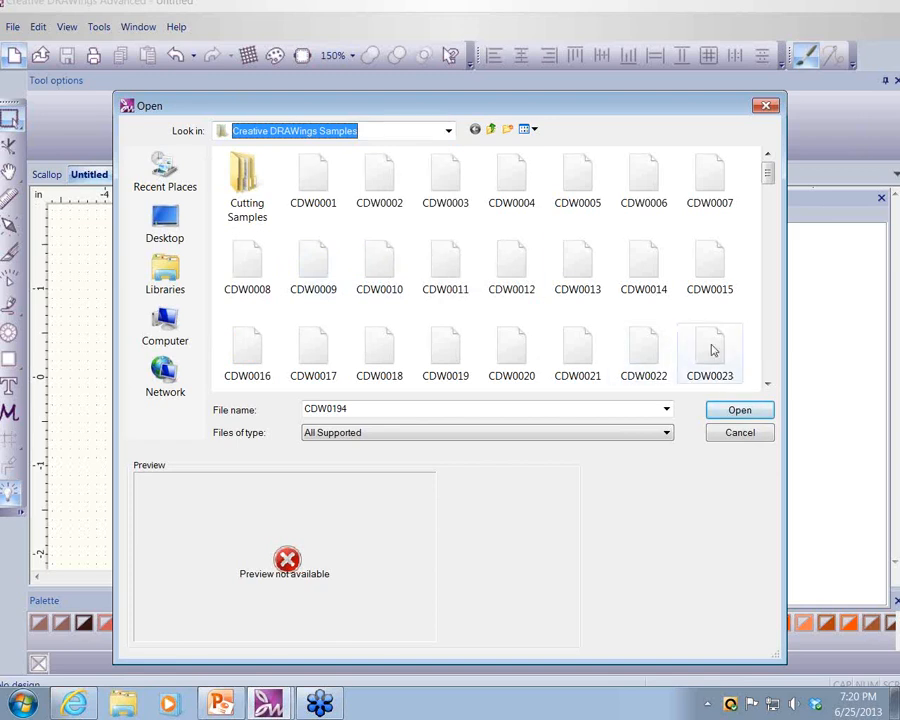
- Open the CDW0194 sample as the artwork, keep the Janome 230 x 230 Hoop-SQ23, and continue to color reduction
{"action": "left_click", "coordinate": [768, 386]}
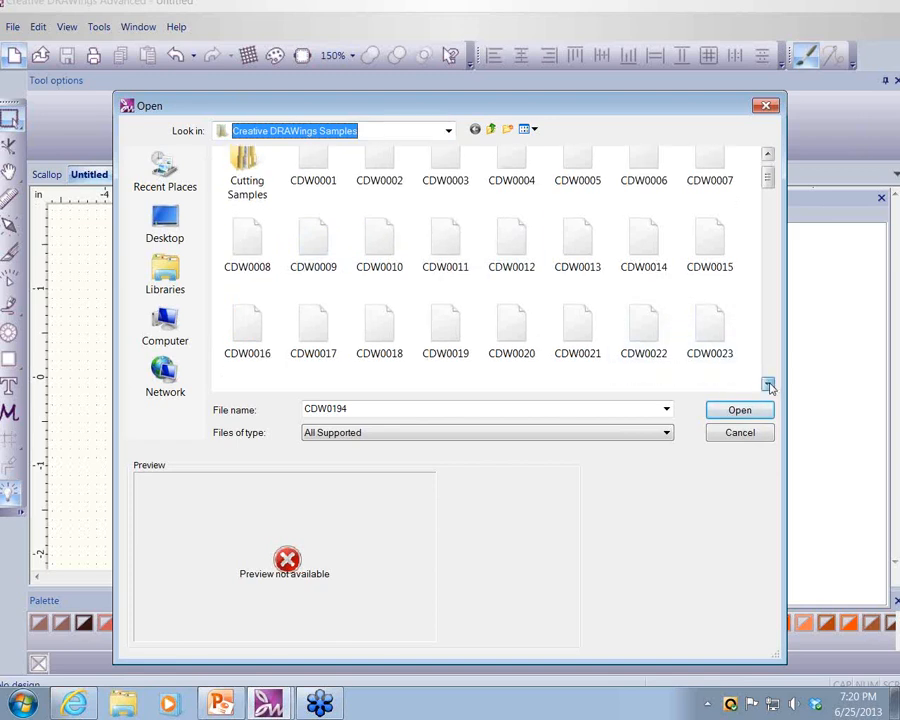
{"action": "left_click", "coordinate": [768, 386]}
{"action": "left_click", "coordinate": [768, 386]}
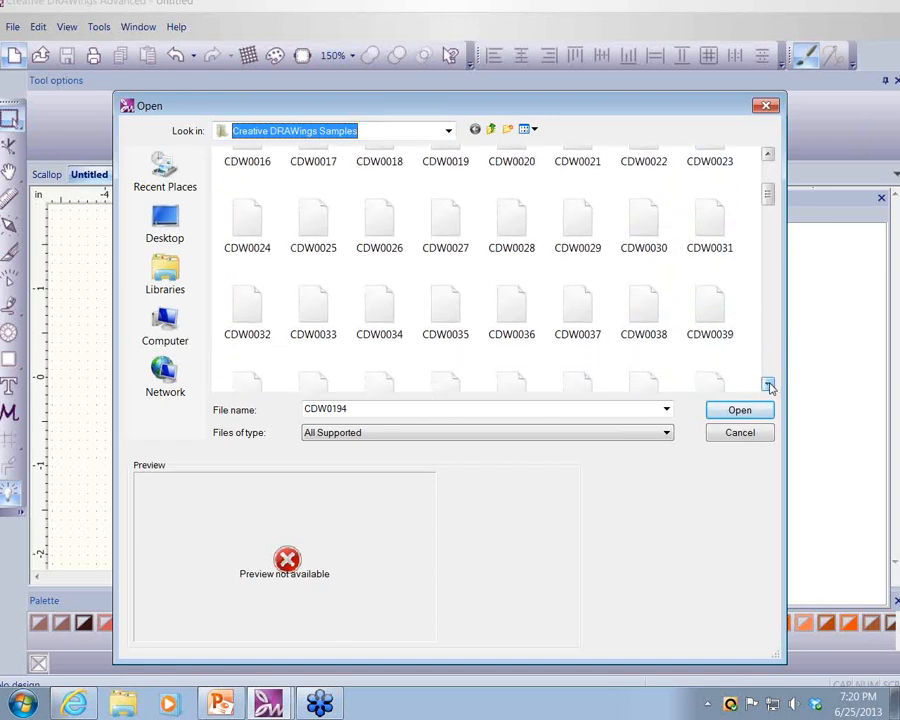
{"action": "left_click", "coordinate": [768, 386]}
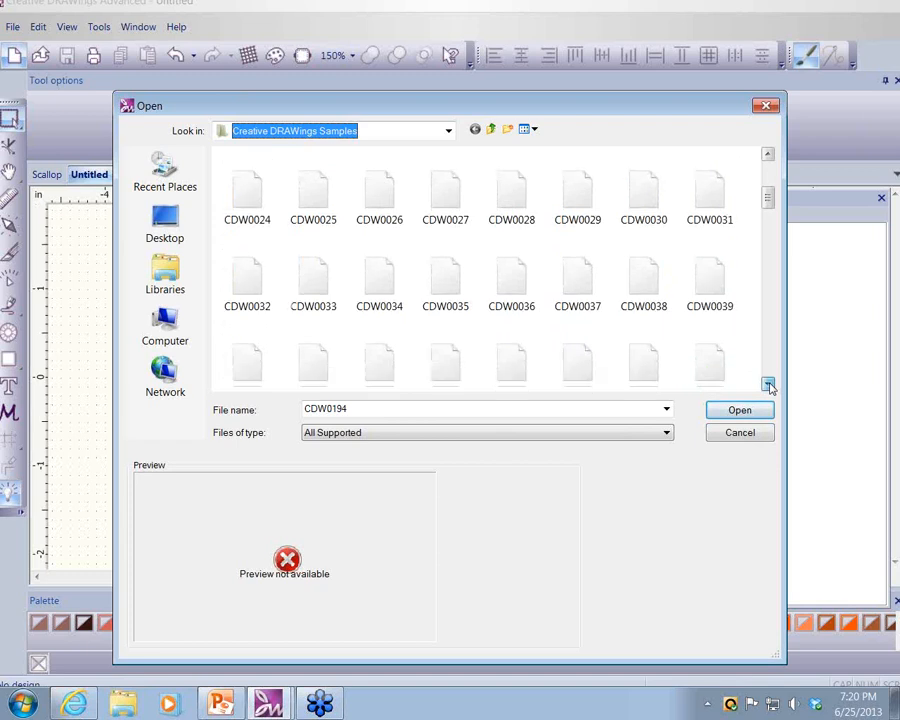
{"action": "left_click", "coordinate": [768, 386]}
{"action": "left_click", "coordinate": [768, 386]}
{"action": "left_click", "coordinate": [768, 386]}
{"action": "left_click", "coordinate": [768, 386]}
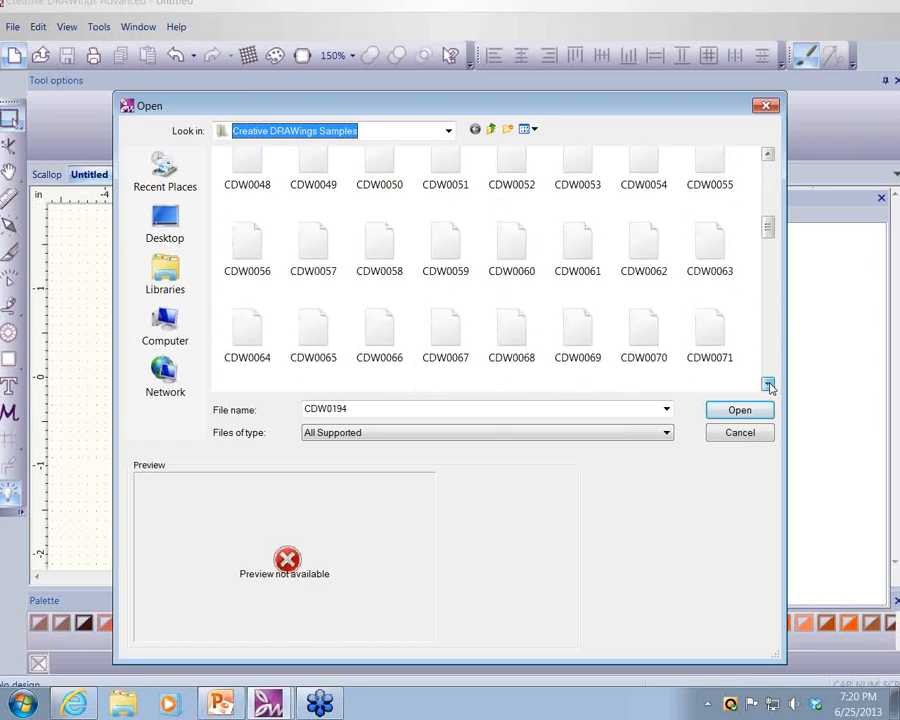
{"action": "left_click", "coordinate": [768, 386]}
{"action": "left_click", "coordinate": [768, 386]}
{"action": "left_click", "coordinate": [768, 386]}
{"action": "left_click", "coordinate": [768, 386]}
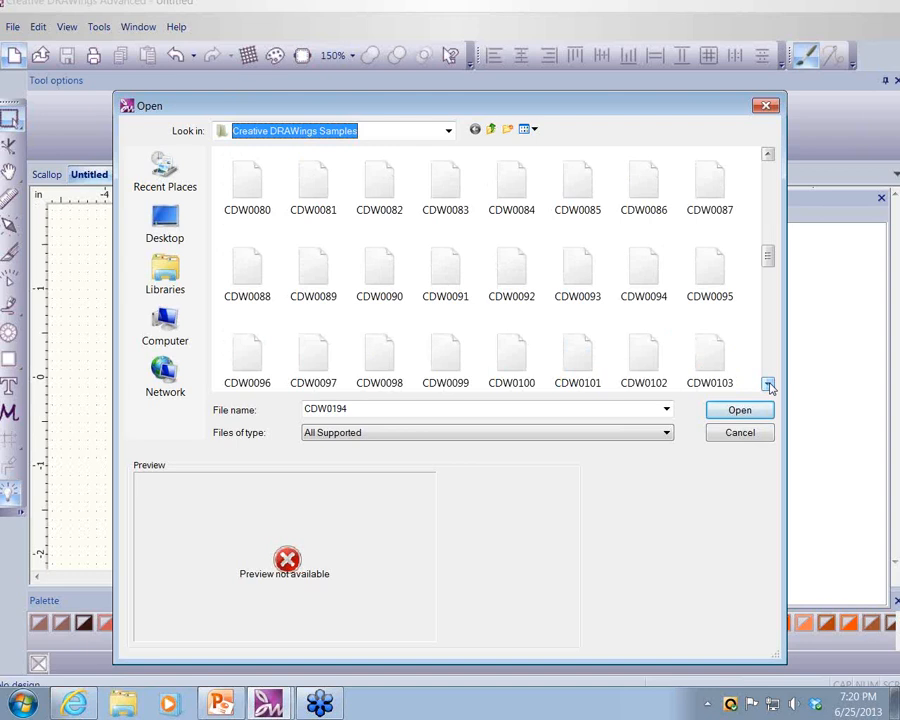
{"action": "left_click_drag", "start_coordinate": [768, 386], "coordinate": [768, 386]}
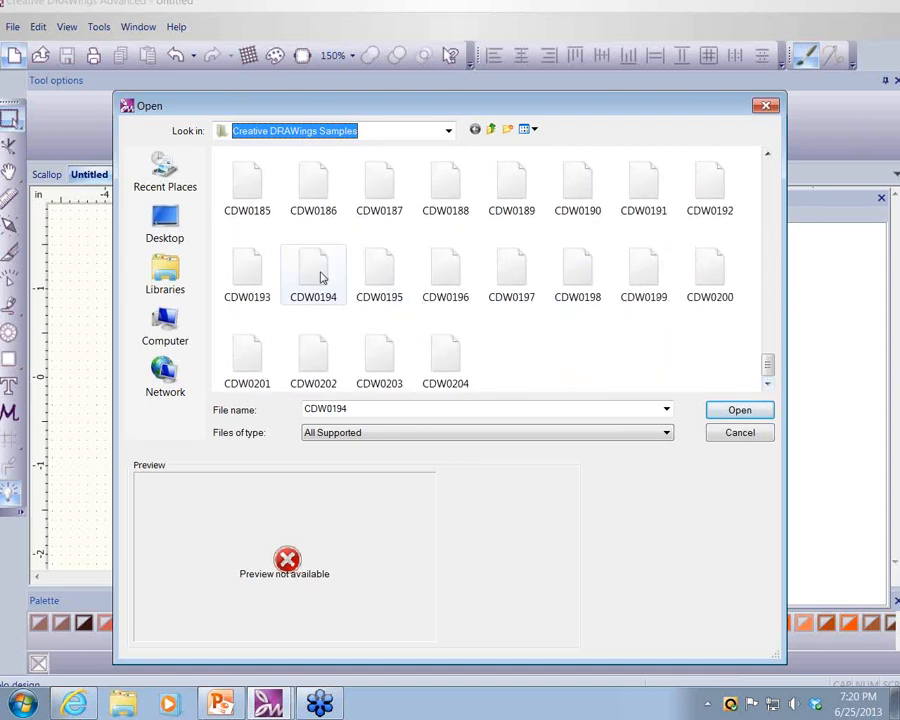
{"action": "left_click", "coordinate": [320, 277]}
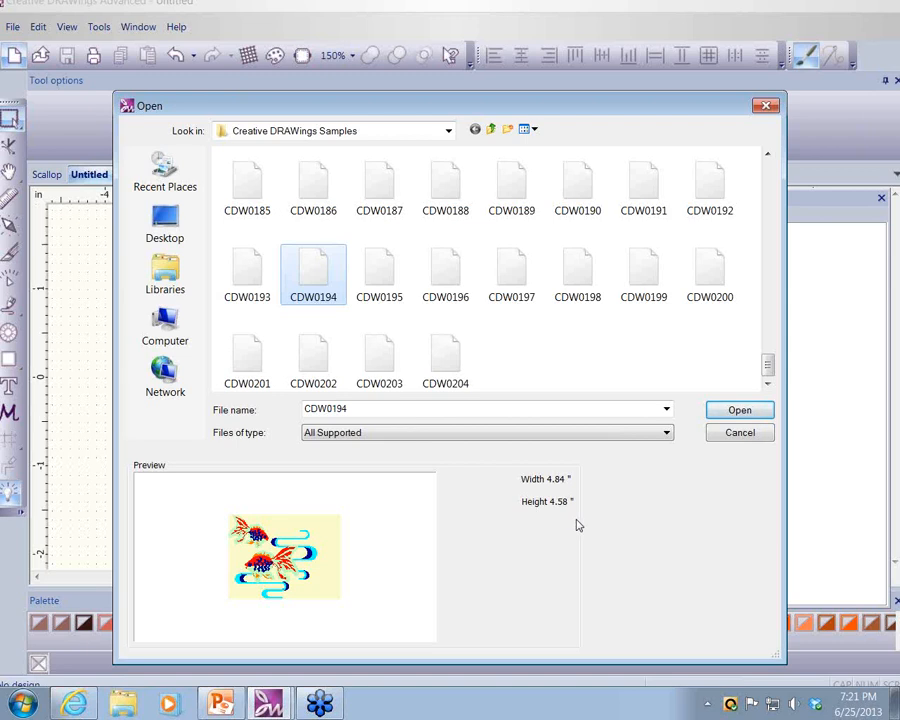
{"action": "left_click", "coordinate": [739, 411]}
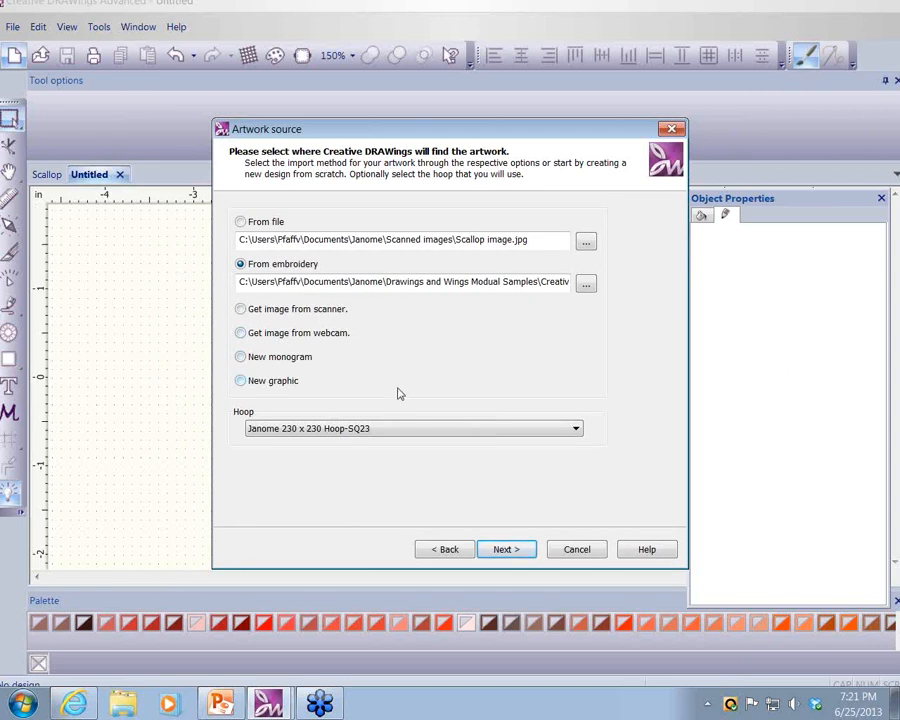
{"action": "left_click", "coordinate": [362, 428]}
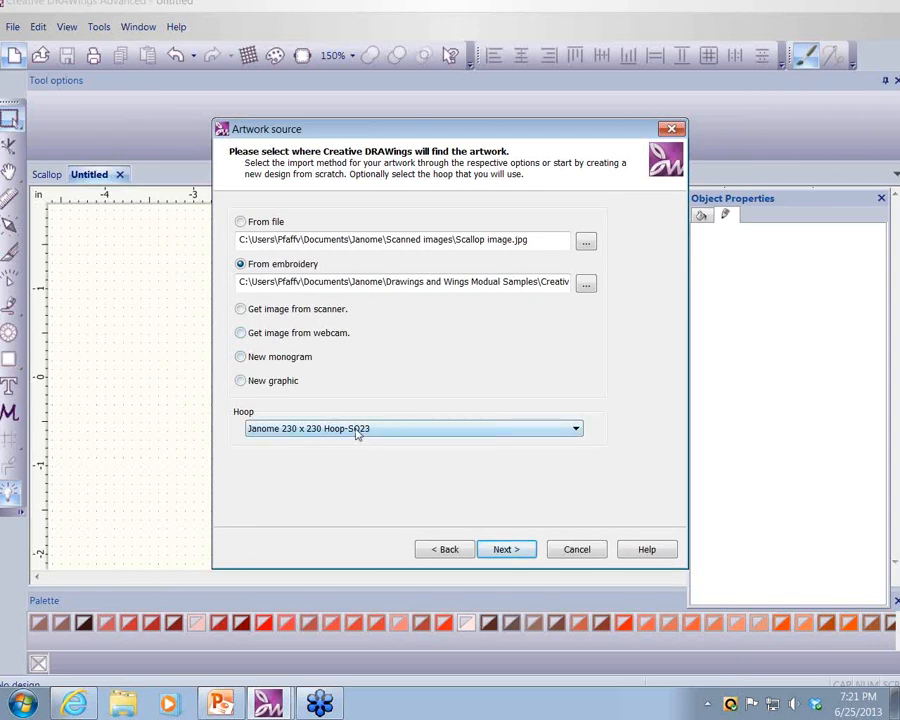
{"action": "left_click", "coordinate": [511, 550]}
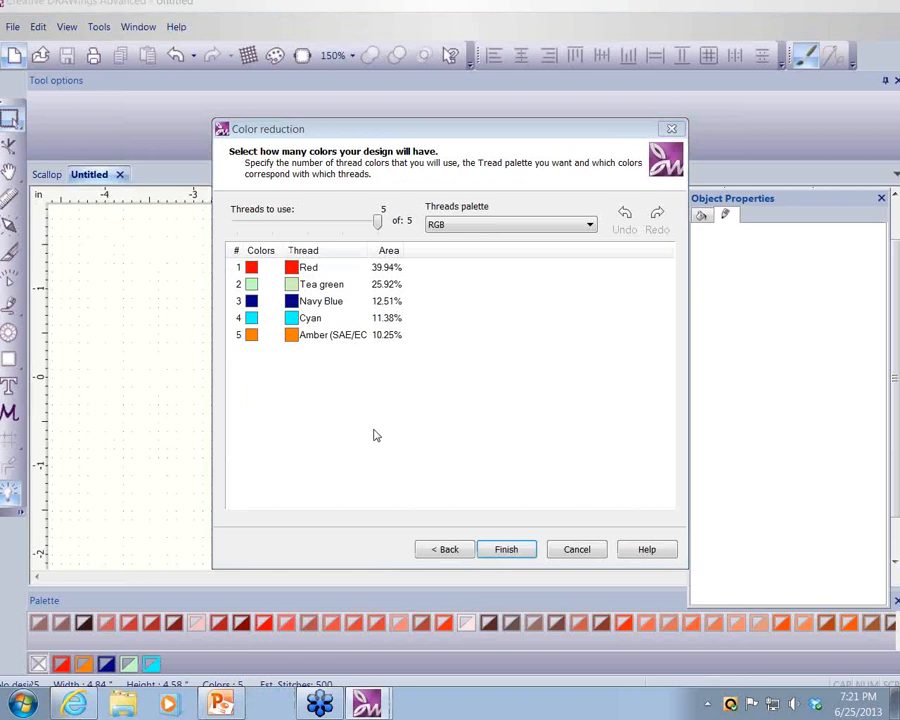
- Set the threads palette to JANOME for the design's colors and finish the color reduction to create the design
{"action": "left_click", "coordinate": [588, 224]}
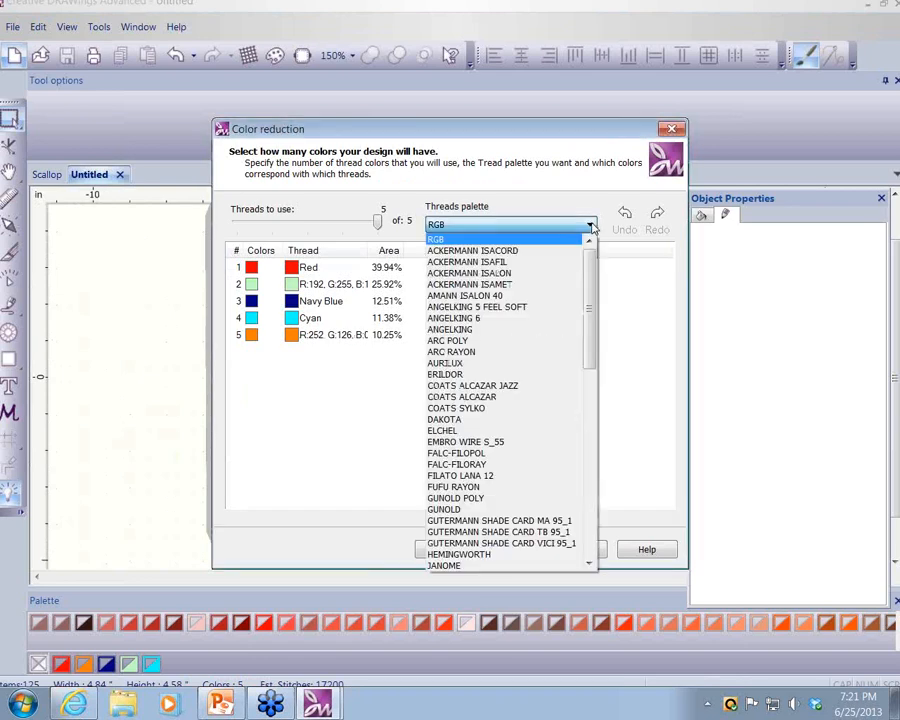
{"action": "left_click", "coordinate": [518, 565]}
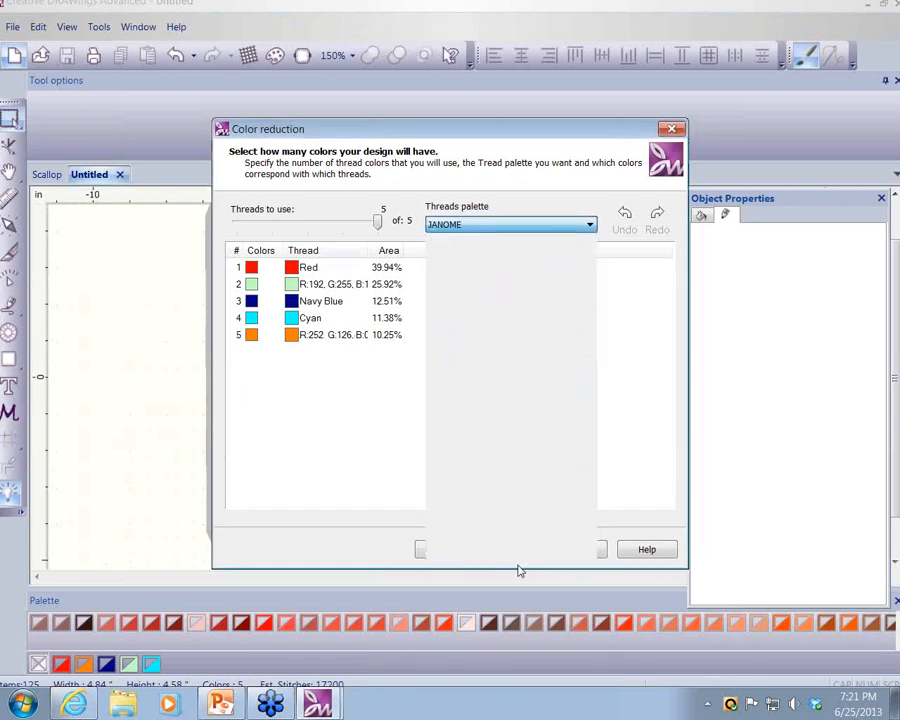
{"action": "left_click", "coordinate": [588, 225]}
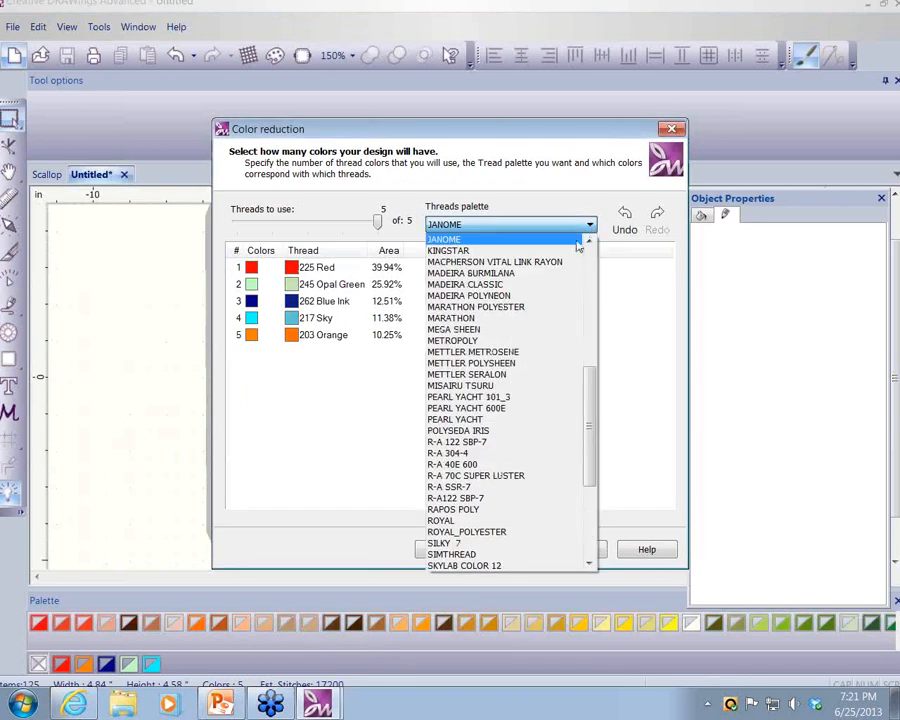
{"action": "left_click_drag", "start_coordinate": [591, 406], "coordinate": [593, 493]}
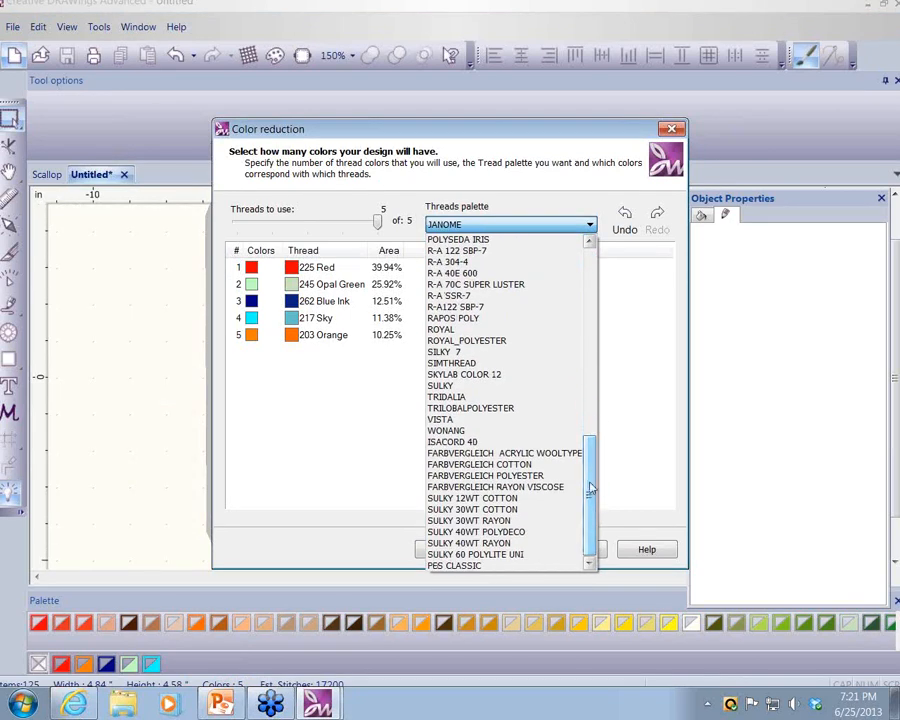
{"action": "left_click", "coordinate": [481, 227]}
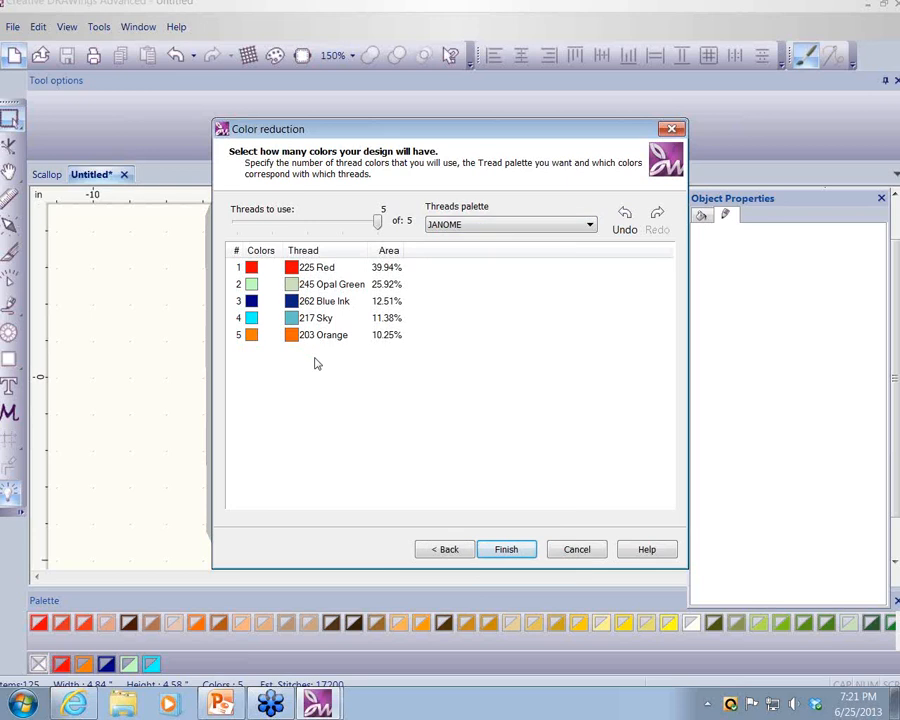
{"action": "left_click", "coordinate": [507, 550]}
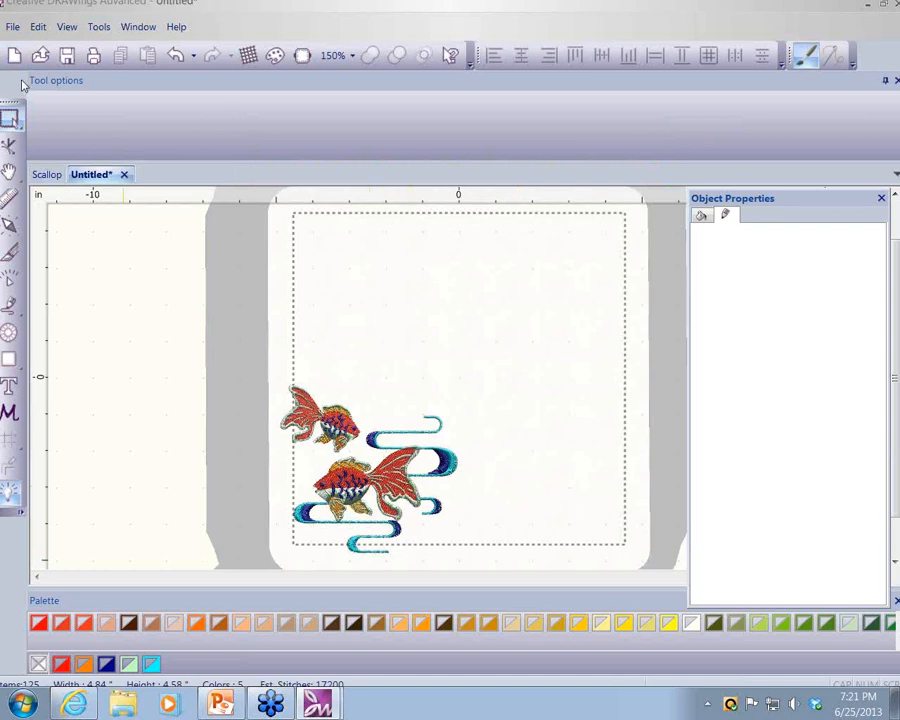
- Save the design as Fish 1 in DRAWings format in the 2013 Wallet documents folder
{"action": "left_click", "coordinate": [13, 28]}
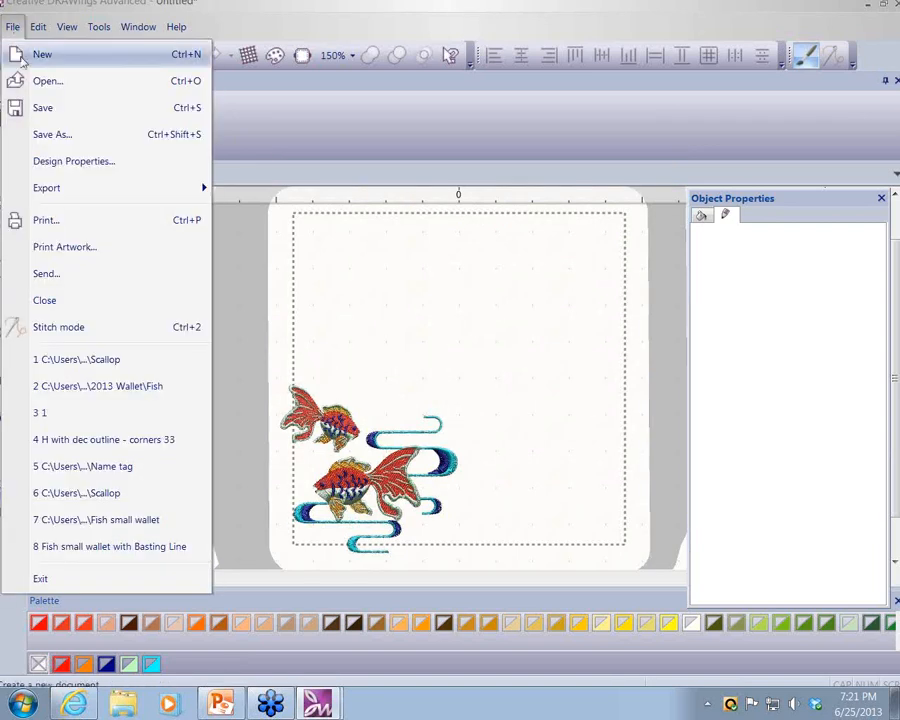
{"action": "left_click", "coordinate": [44, 134]}
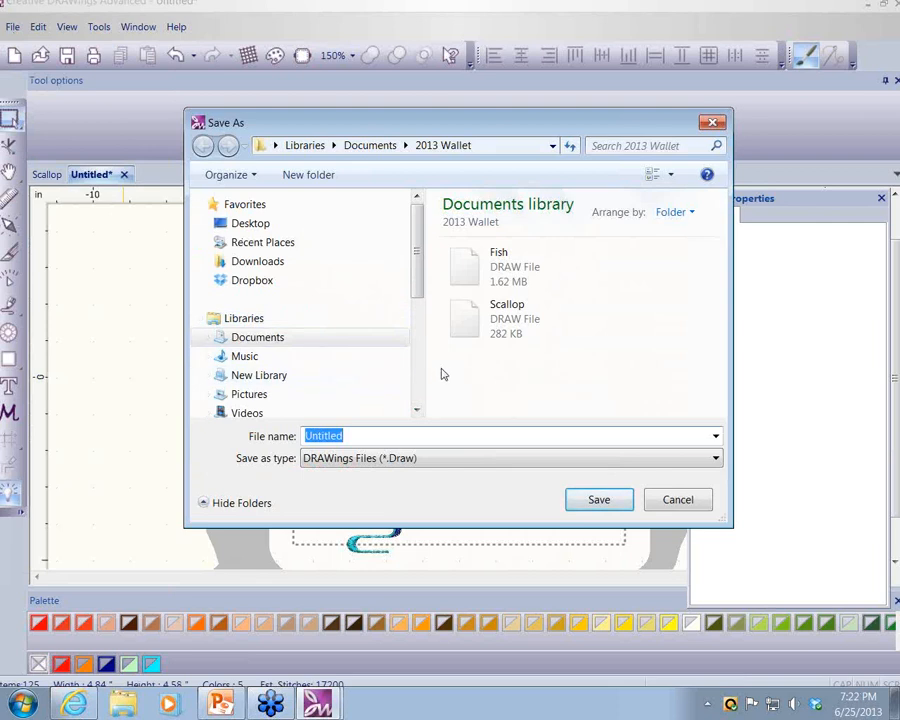
{"action": "left_click", "coordinate": [408, 435]}
{"action": "left_click_drag", "start_coordinate": [396, 435], "coordinate": [295, 437]}
{"action": "type", "text": "Fish 1"}
{"action": "left_click", "coordinate": [605, 503]}
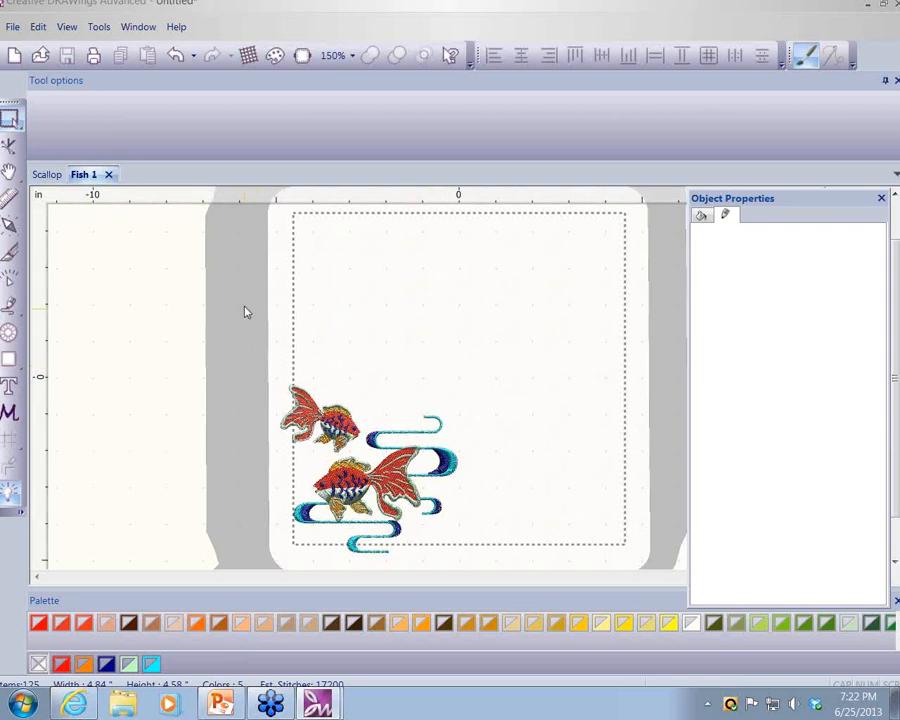
{"action": "left_click", "coordinate": [67, 30]}
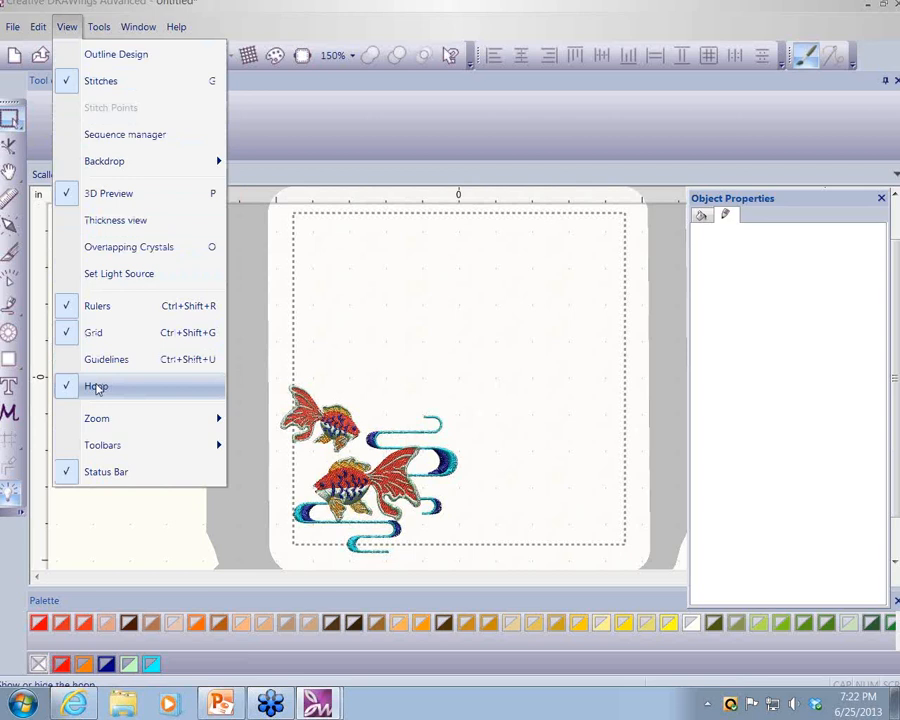
{"action": "left_click", "coordinate": [442, 285]}
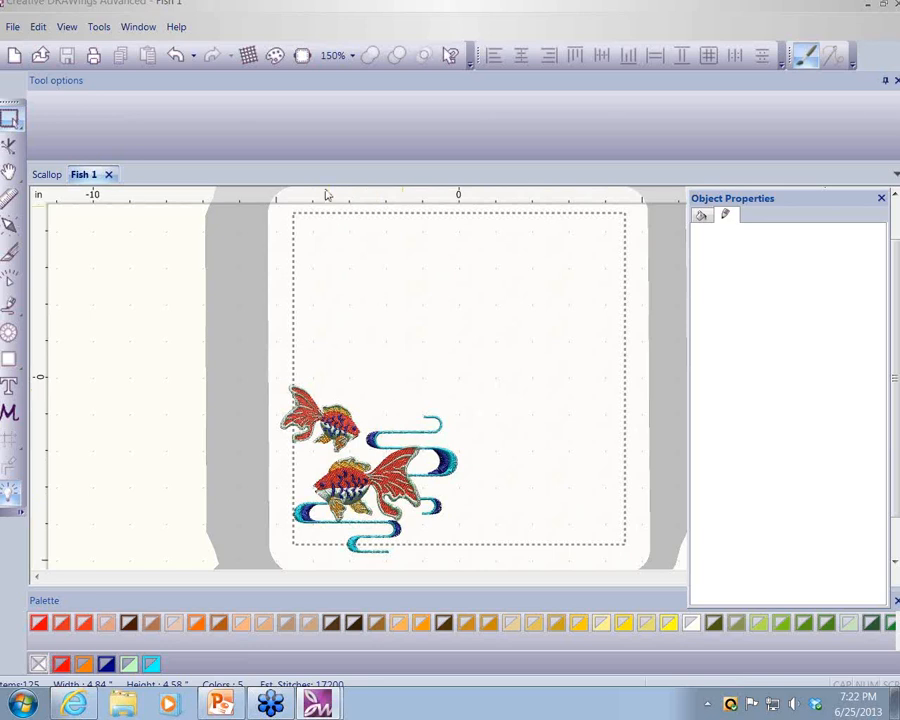
- Center the fish design in the hoop, keeping the Janome 230 x 230 Hoop-SQ23
{"action": "left_click", "coordinate": [303, 57]}
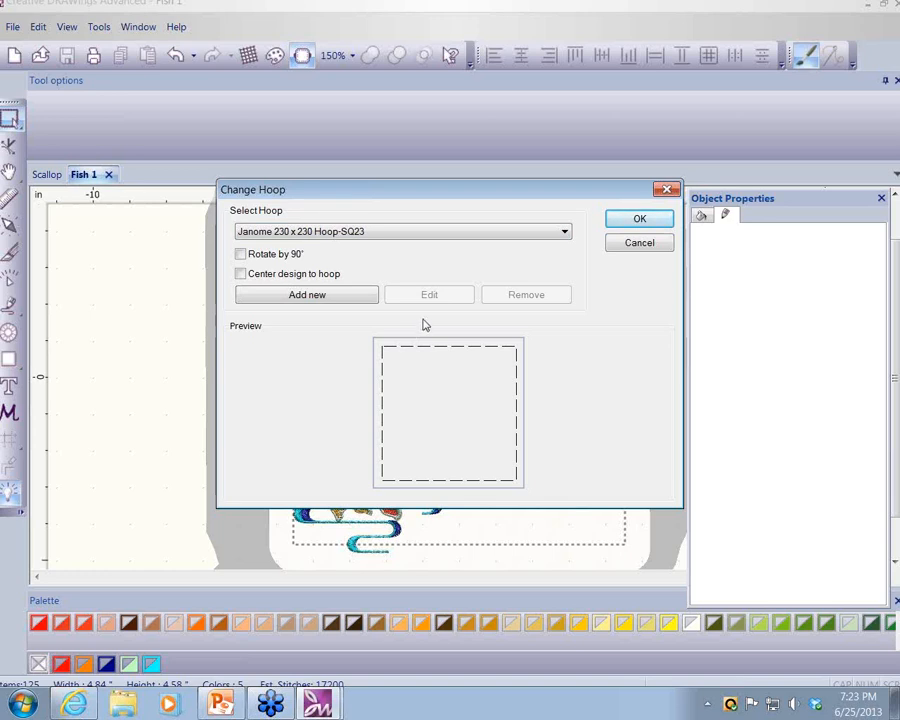
{"action": "left_click", "coordinate": [565, 232]}
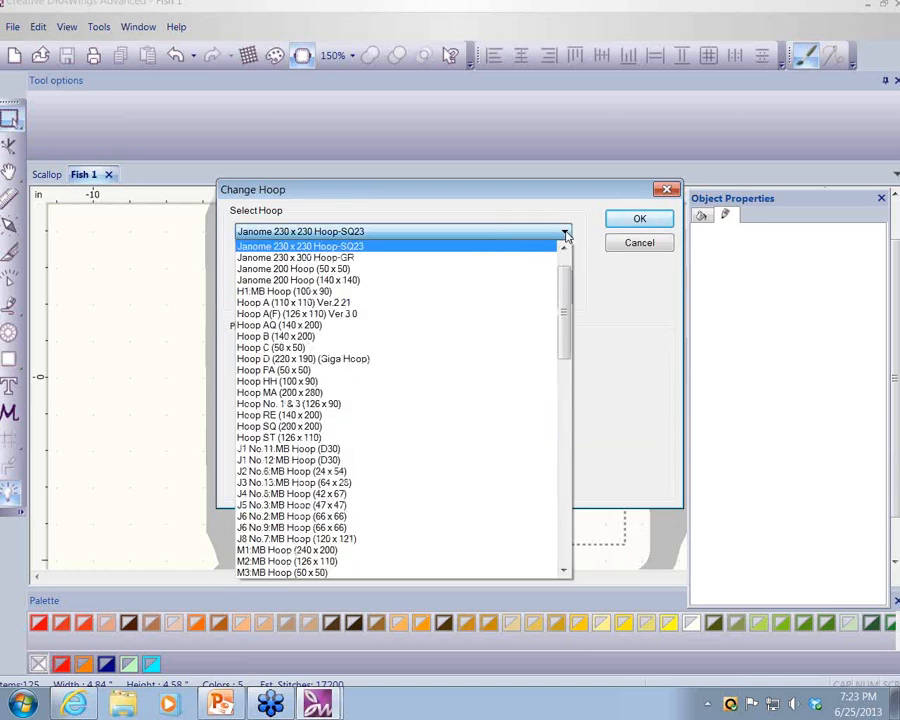
{"action": "left_click", "coordinate": [565, 232]}
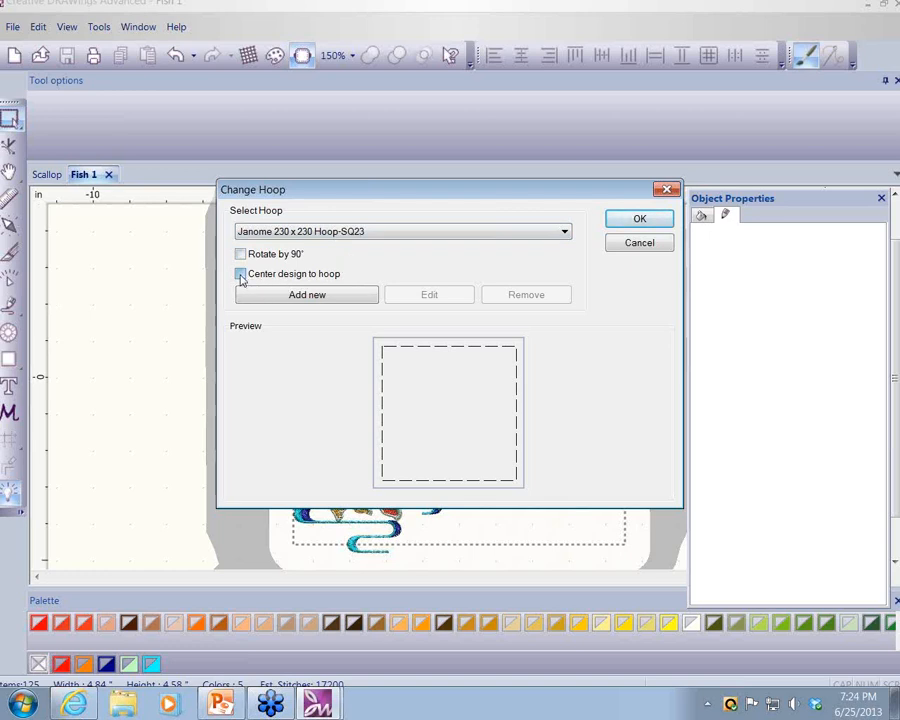
{"action": "left_click", "coordinate": [241, 276]}
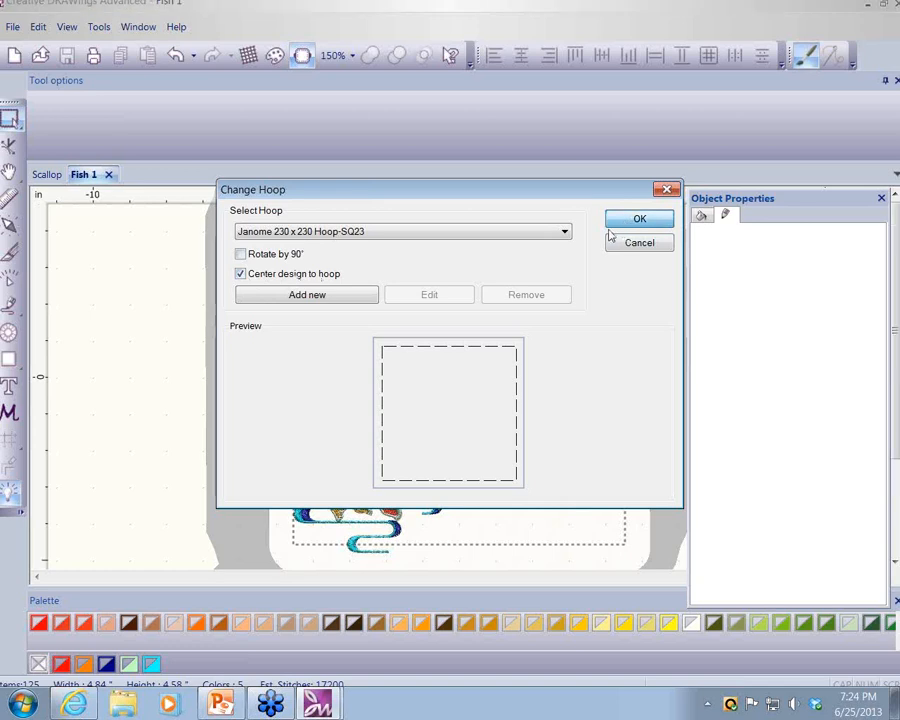
{"action": "left_click", "coordinate": [609, 229]}
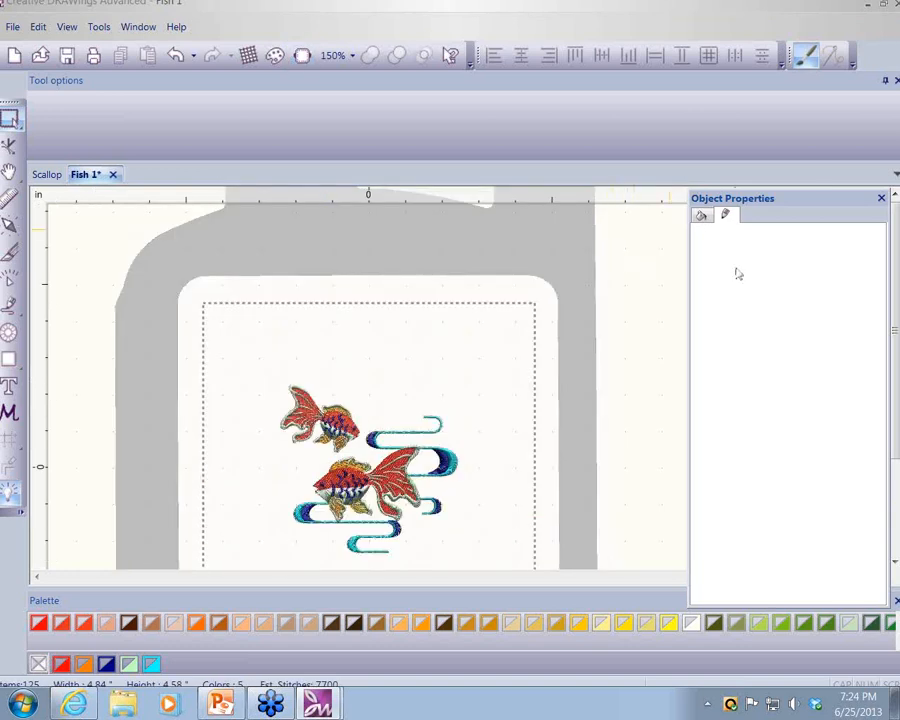
{"action": "scroll", "coordinate": [220, 300], "scroll_direction": "down", "scroll_amount": 3}
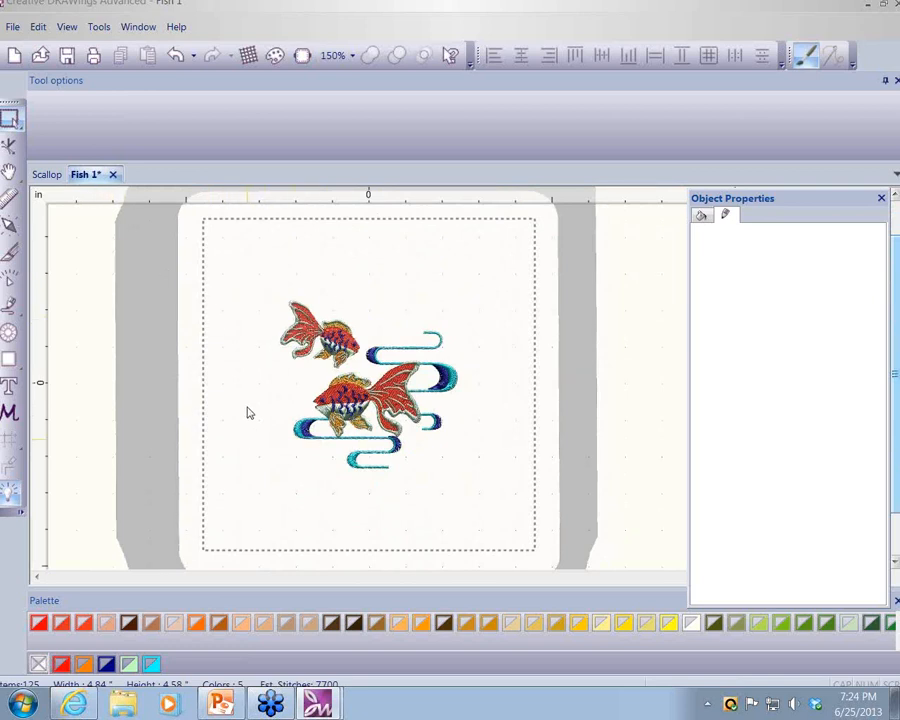
- Select every piece of the small upper fish together and group them into one object
{"action": "scroll", "coordinate": [249, 393], "scroll_direction": "up", "scroll_amount": 3}
{"action": "scroll", "coordinate": [251, 398], "scroll_direction": "up", "scroll_amount": 2}
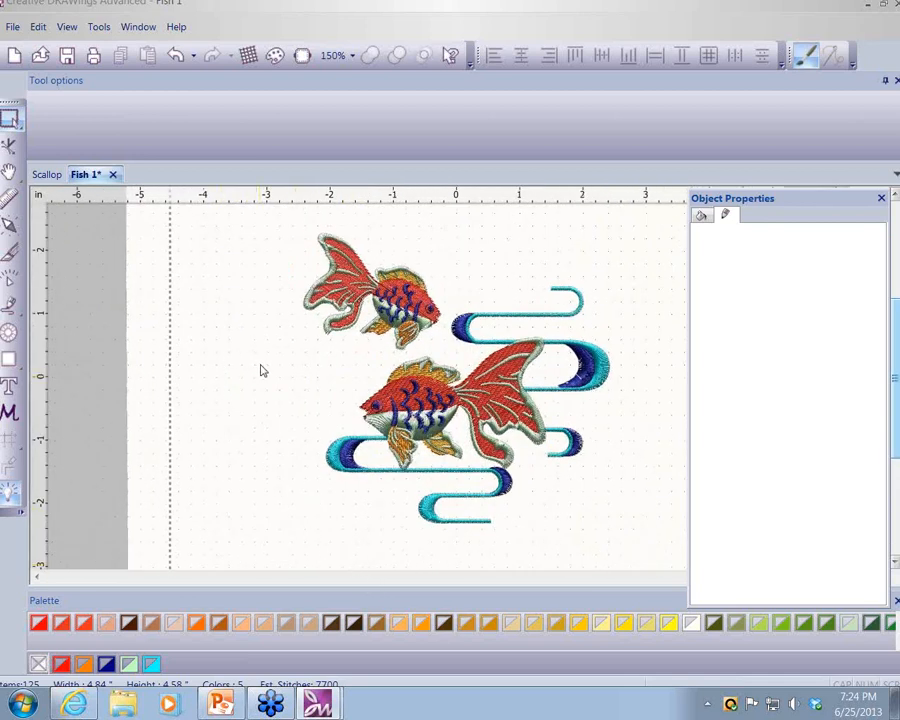
{"action": "left_click", "coordinate": [390, 308]}
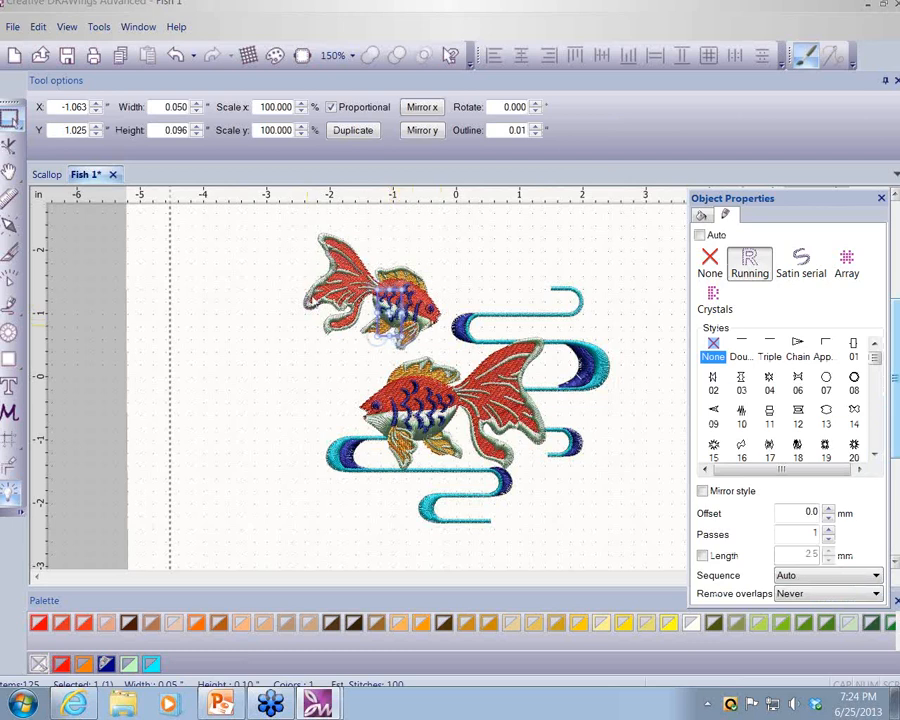
{"action": "left_click", "coordinate": [327, 362]}
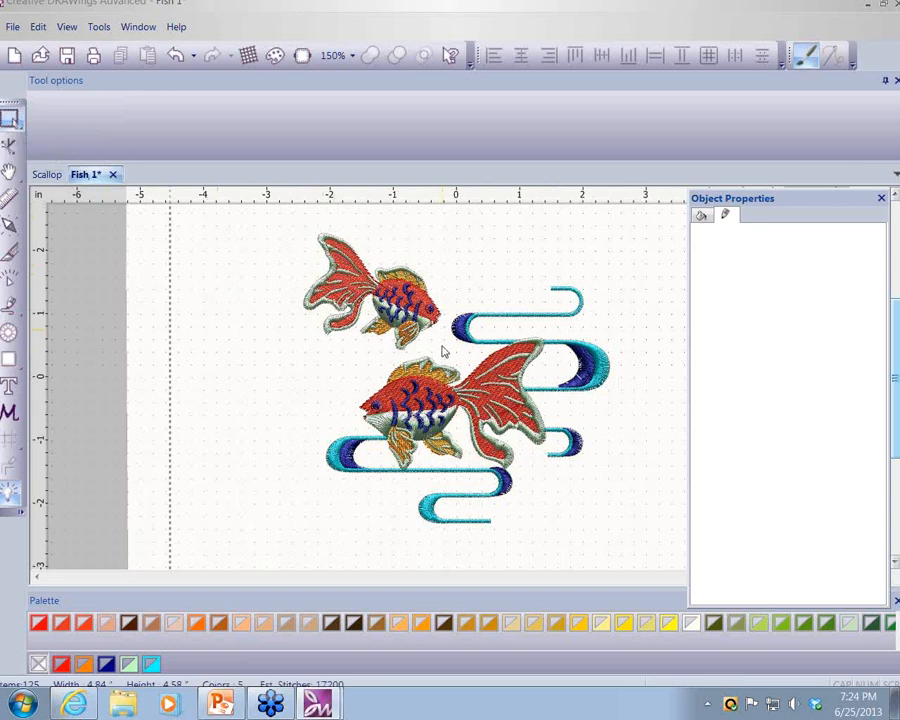
{"action": "scroll", "coordinate": [443, 350], "scroll_direction": "up", "scroll_amount": 3}
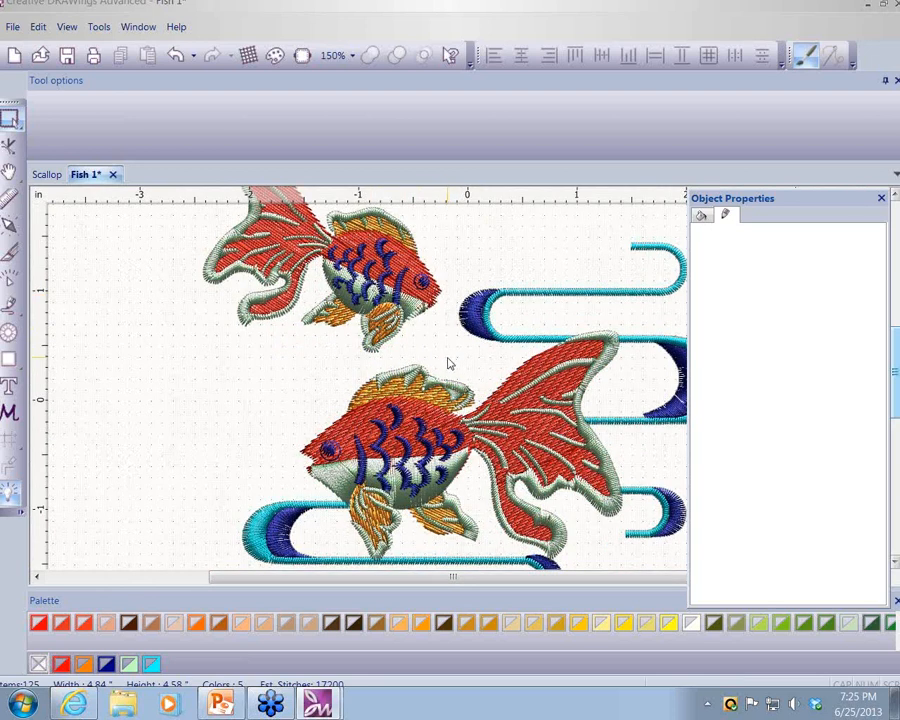
{"action": "left_click_drag", "start_coordinate": [448, 357], "coordinate": [196, 238]}
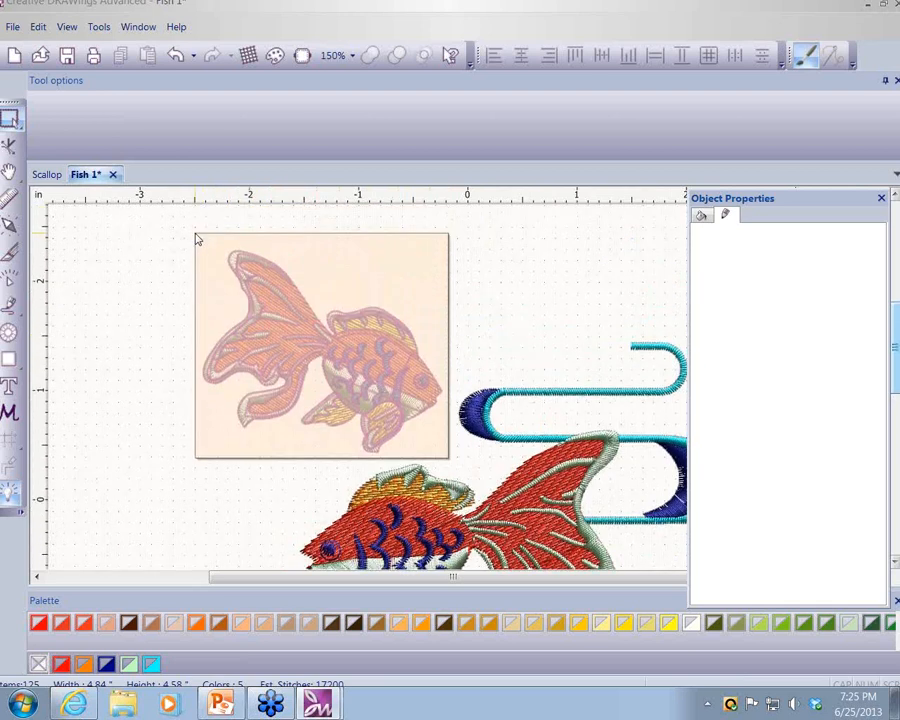
{"action": "left_click_drag", "start_coordinate": [196, 238], "coordinate": [195, 237]}
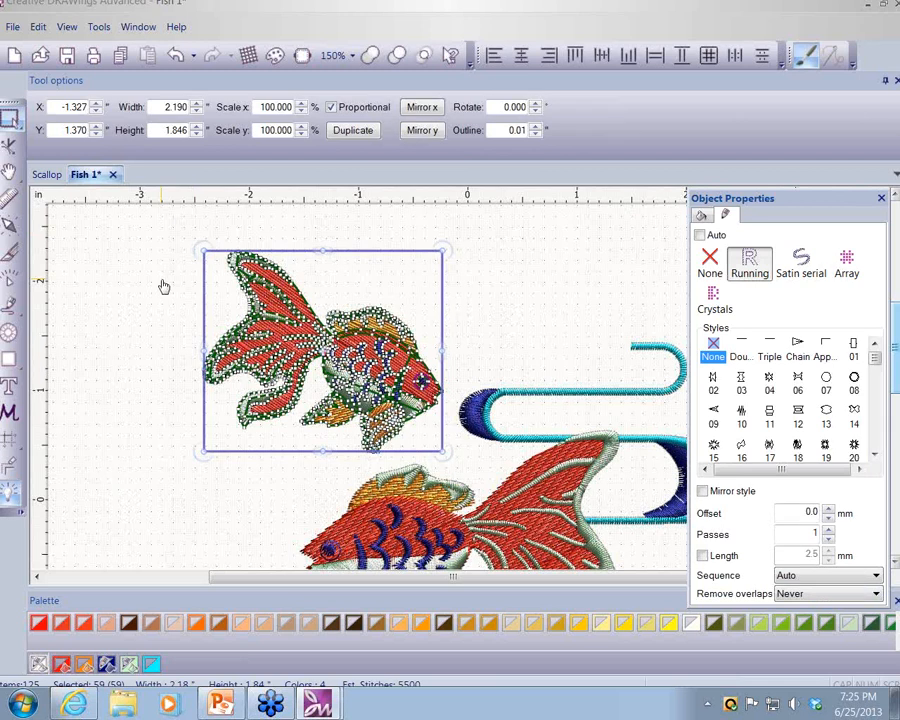
{"action": "right_click", "coordinate": [164, 286]}
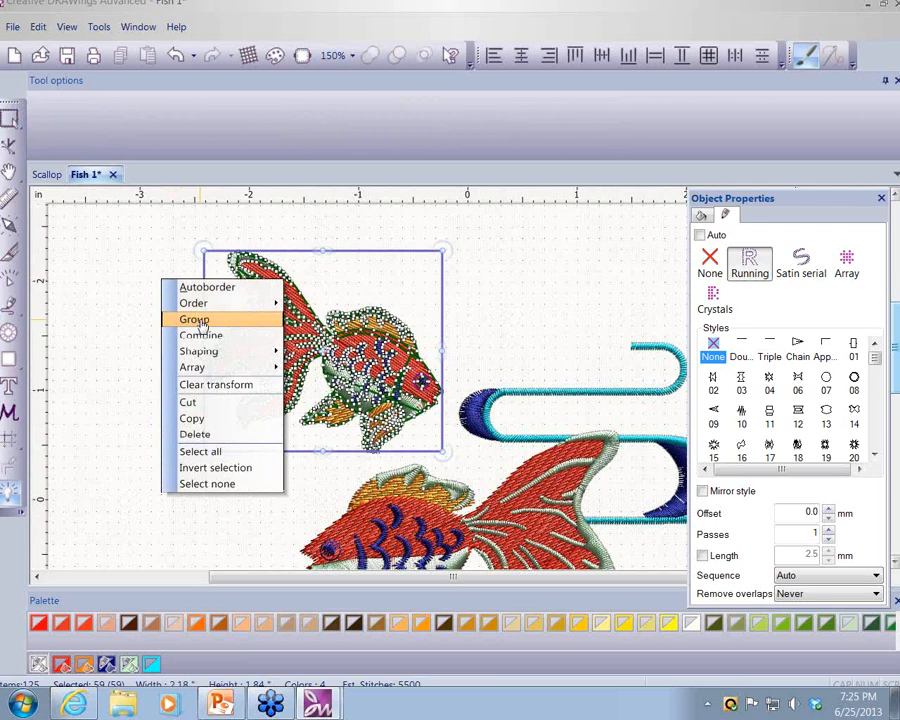
{"action": "left_click", "coordinate": [196, 321]}
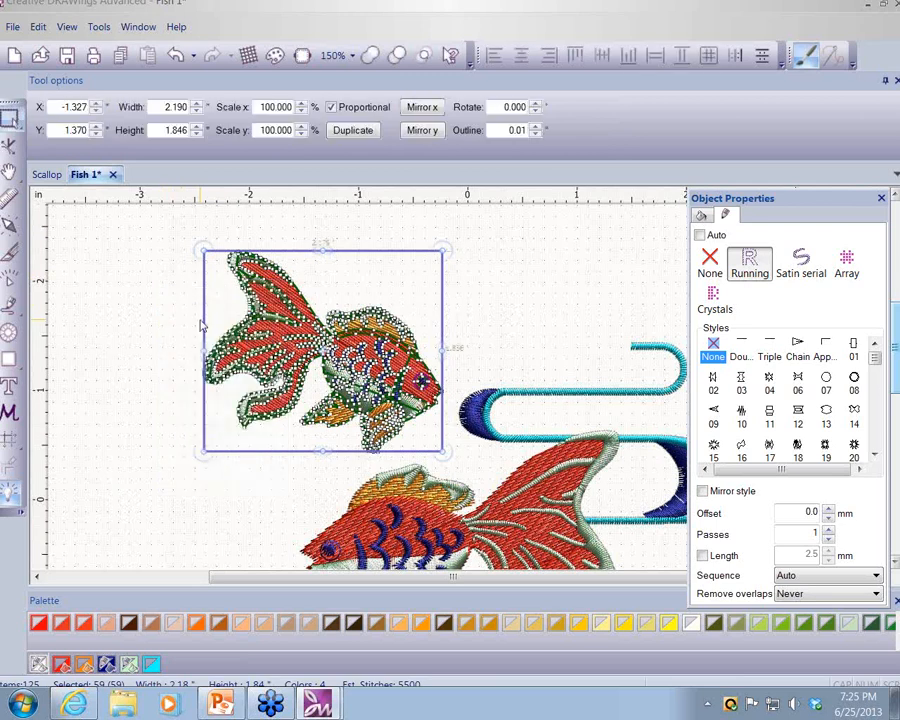
{"action": "left_click", "coordinate": [148, 311]}
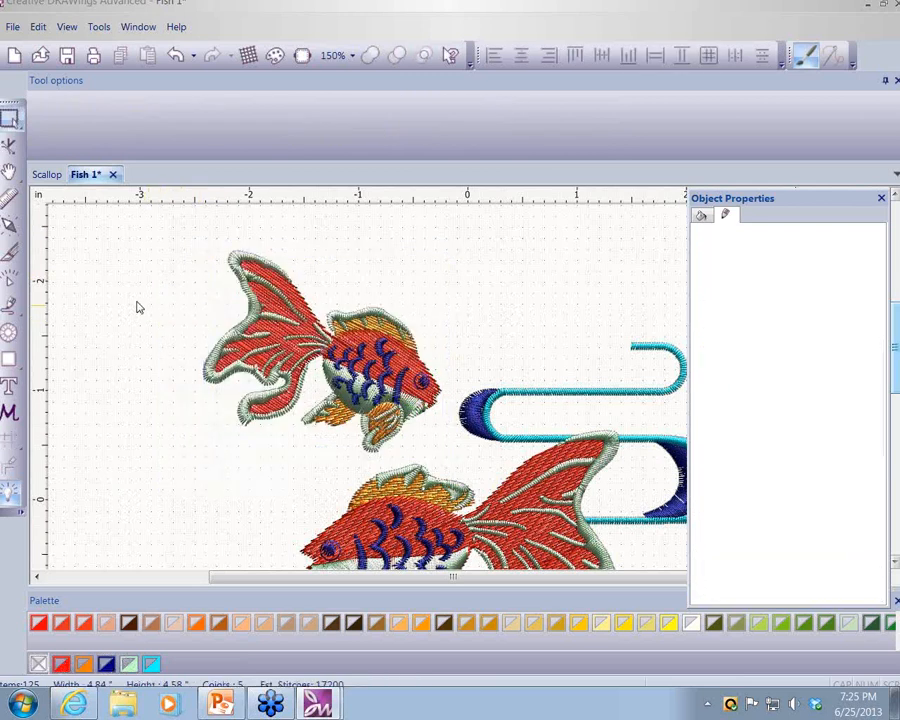
- Mirror the grouped small fish vertically with Mirror y and deselect it
{"action": "left_click", "coordinate": [287, 335]}
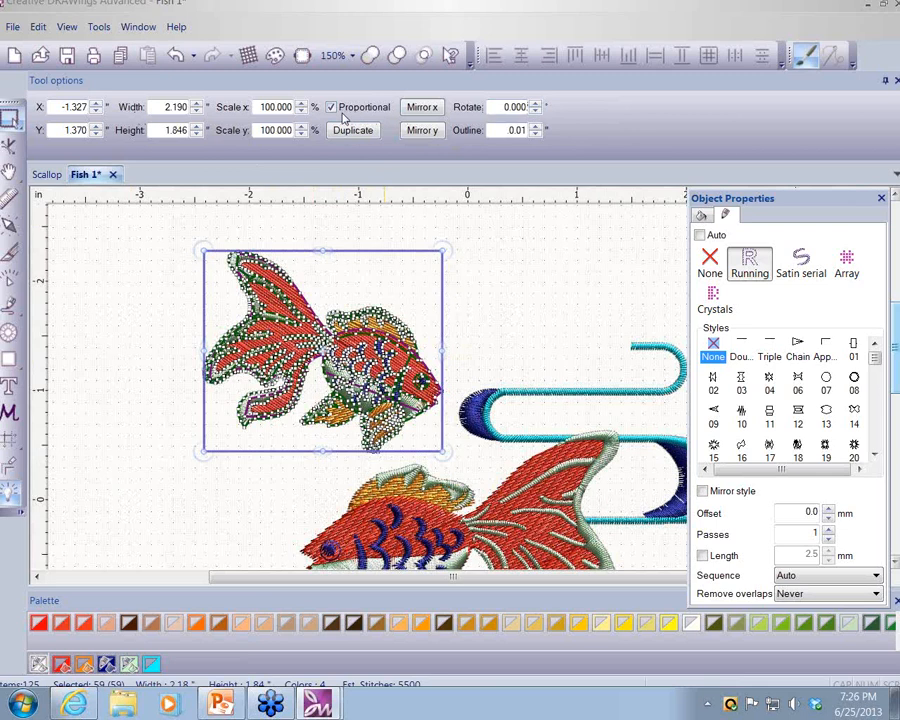
{"action": "left_click", "coordinate": [420, 132]}
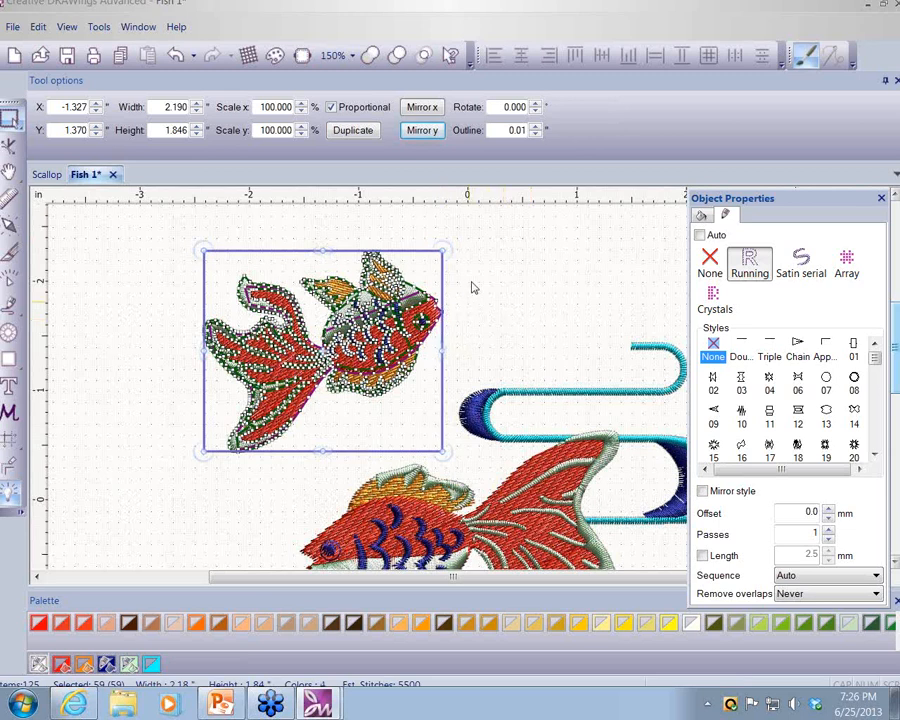
{"action": "left_click", "coordinate": [122, 243]}
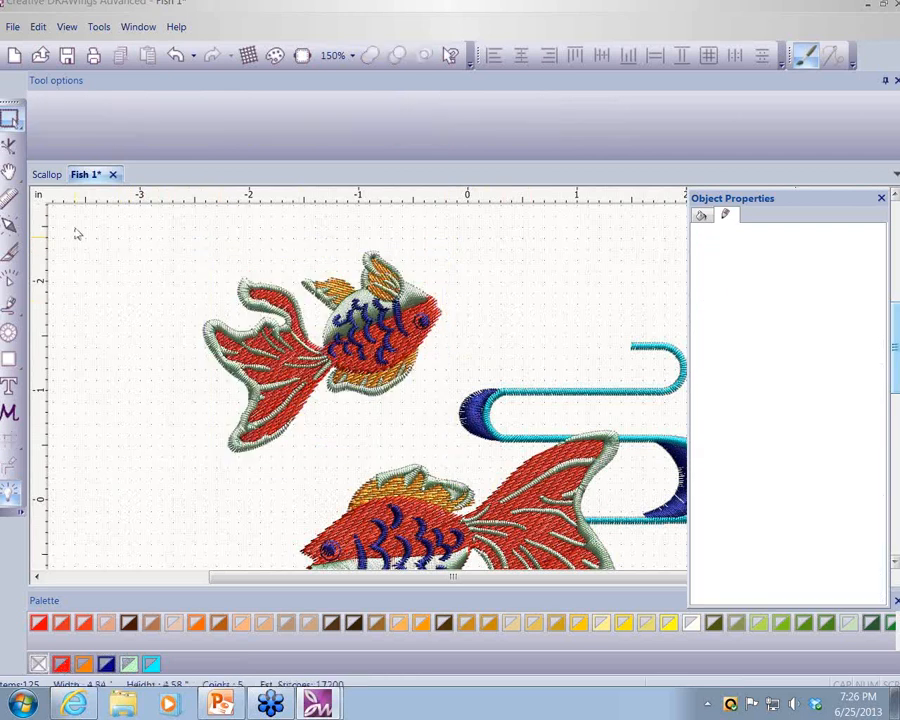
- Copy the scallop line from the Scallop design into Fish 1 and place it just above the small fish, at about X -0.2, Y 2.55 in
{"action": "left_click", "coordinate": [47, 175]}
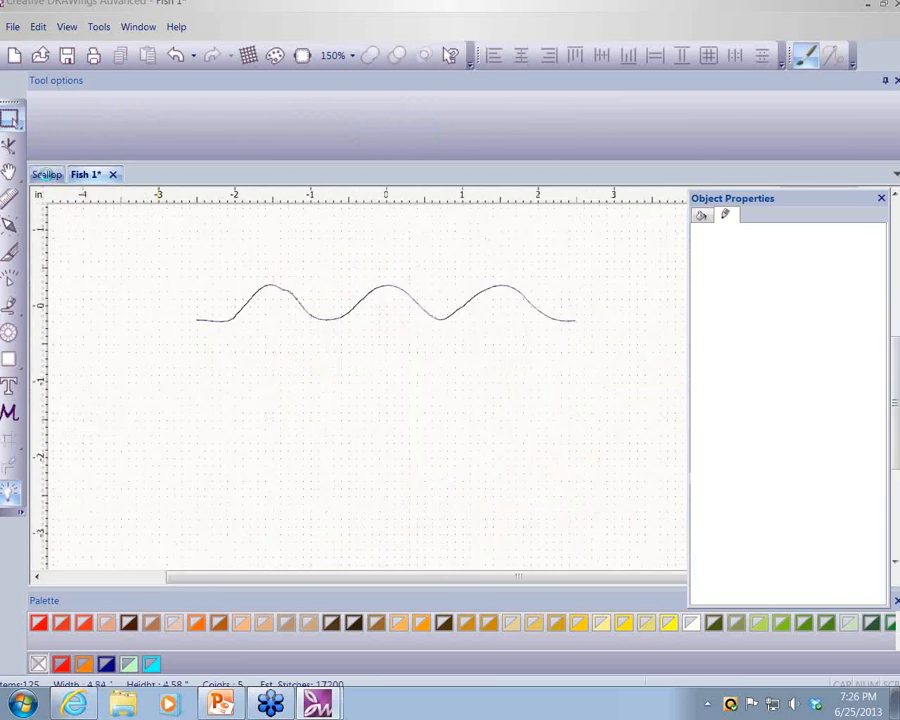
{"action": "left_click", "coordinate": [336, 326]}
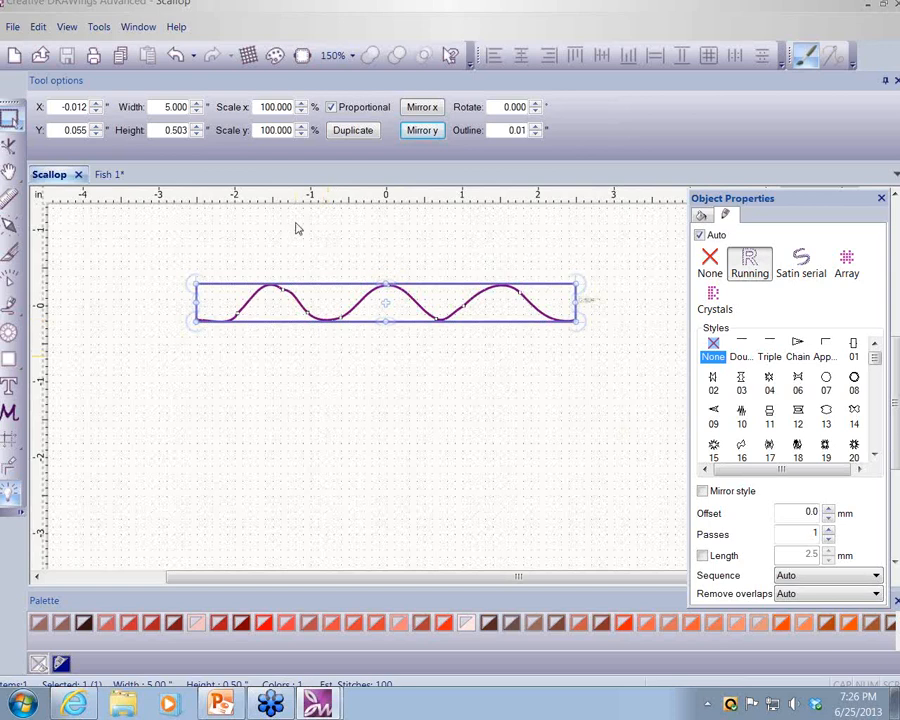
{"action": "left_click", "coordinate": [121, 60]}
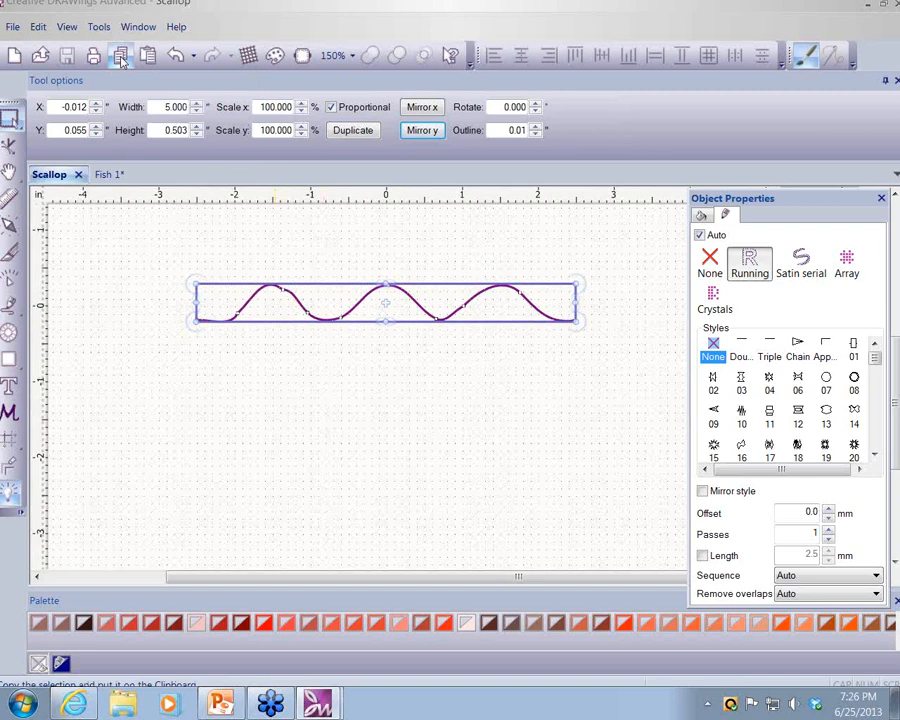
{"action": "left_click", "coordinate": [110, 176]}
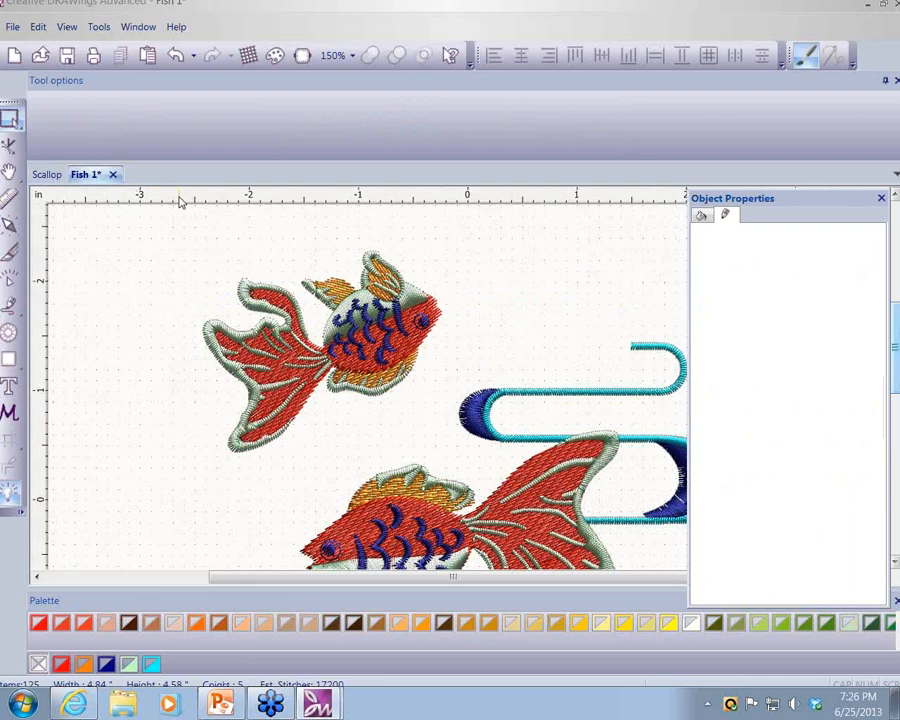
{"action": "left_click", "coordinate": [147, 56]}
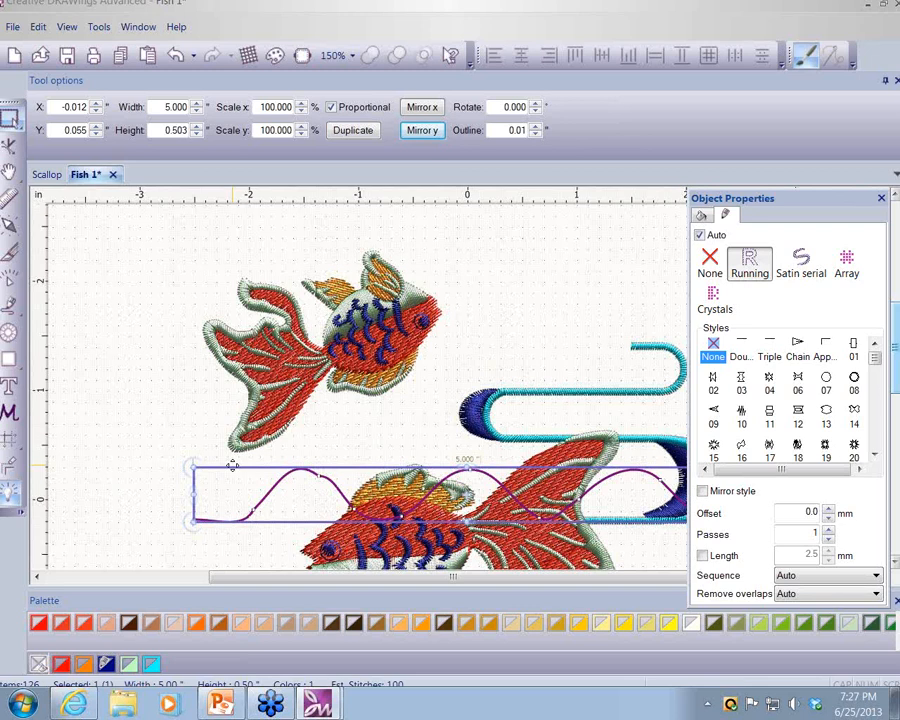
{"action": "mouse_move", "coordinate": [232, 465]}
{"action": "left_mouse_down"}
{"action": "mouse_move", "coordinate": [209, 374]}
{"action": "mouse_move", "coordinate": [189, 201]}
{"action": "mouse_move", "coordinate": [215, 271]}
{"action": "mouse_move", "coordinate": [212, 288]}
{"action": "left_mouse_up"}
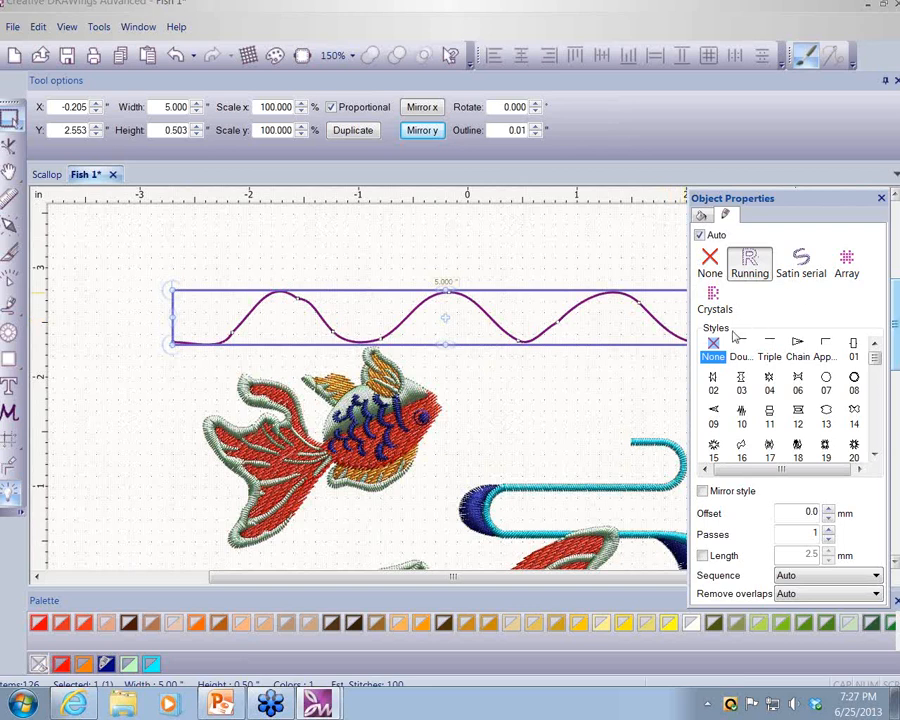
- Apply running stitch style 44 in dark brown to the scallop line, save the design and deselect the line
{"action": "left_click", "coordinate": [875, 455]}
{"action": "left_click", "coordinate": [875, 455]}
{"action": "left_click", "coordinate": [875, 455]}
{"action": "left_click", "coordinate": [875, 455]}
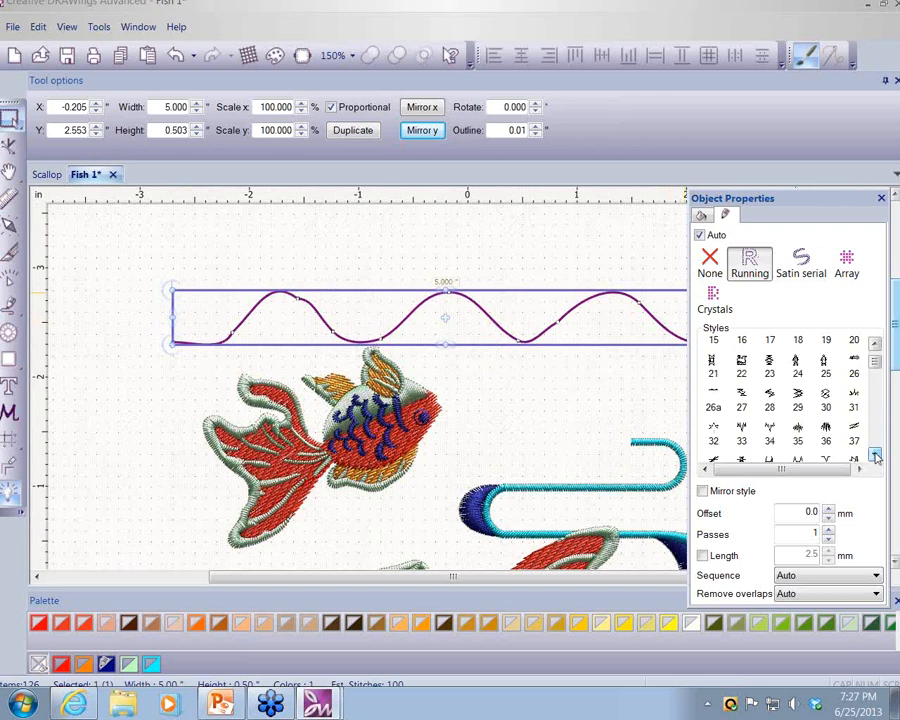
{"action": "left_click", "coordinate": [875, 455]}
{"action": "left_click", "coordinate": [875, 455]}
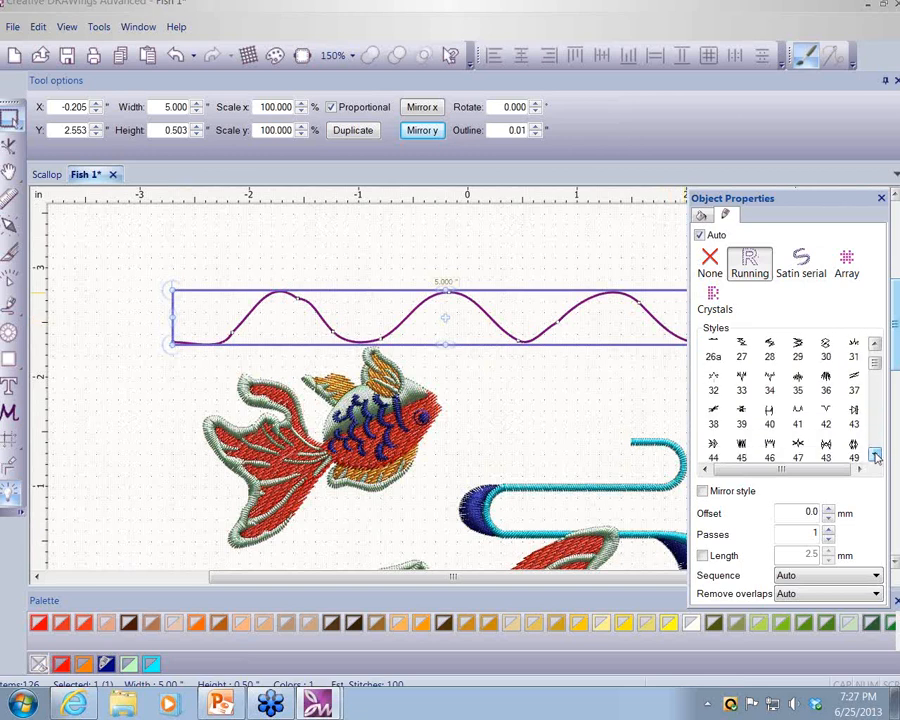
{"action": "left_click", "coordinate": [713, 447]}
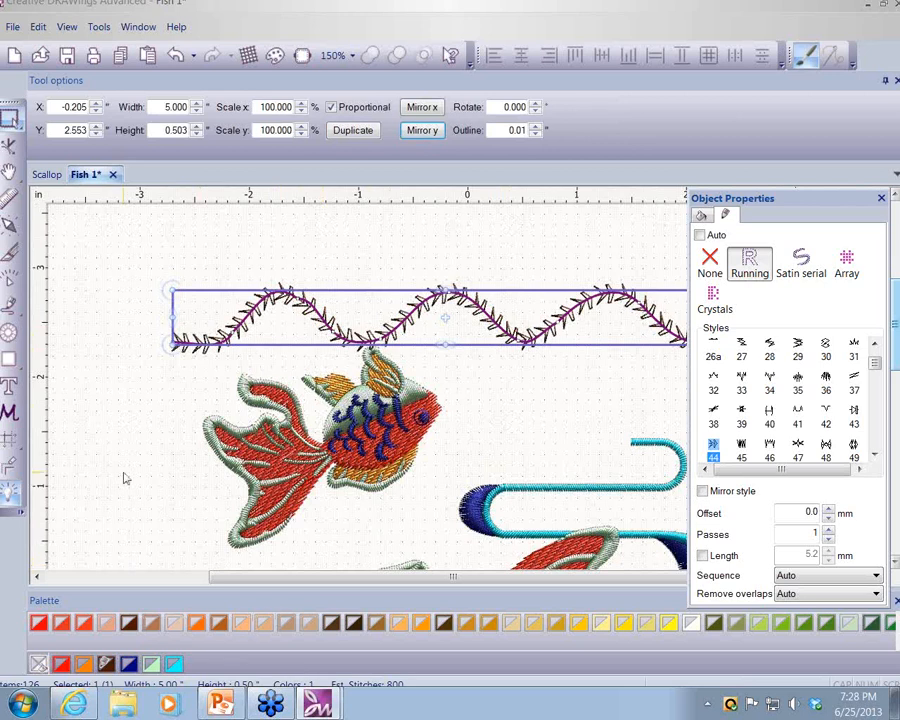
{"action": "left_click", "coordinate": [67, 56]}
{"action": "left_click", "coordinate": [141, 434]}
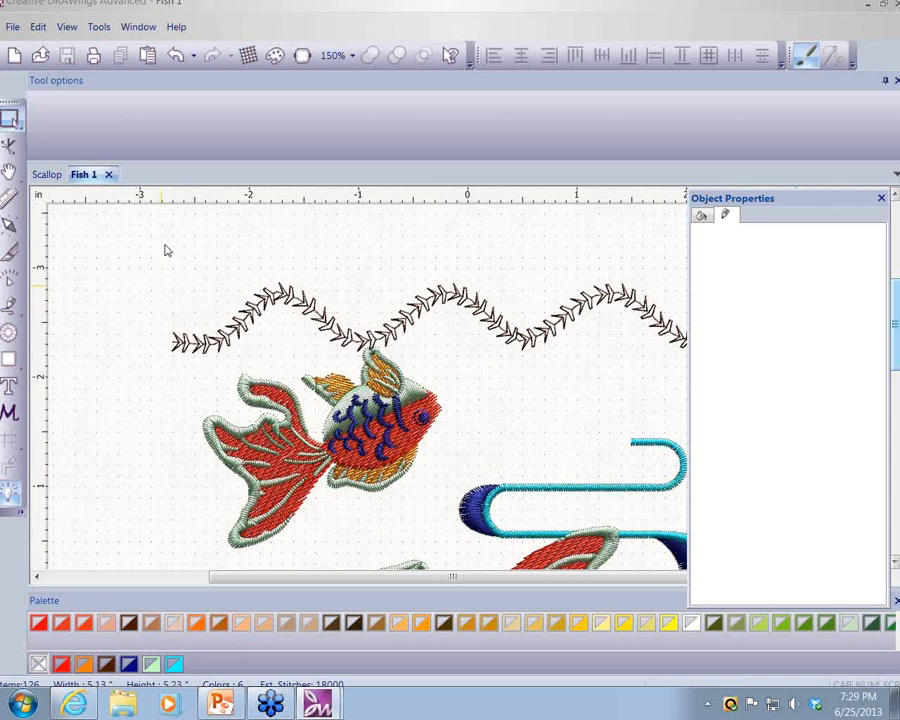
- Paste a second scallop line, place it just above the first at about X -0.2, Y 2.75 in, and colour it green
{"action": "left_click", "coordinate": [148, 56]}
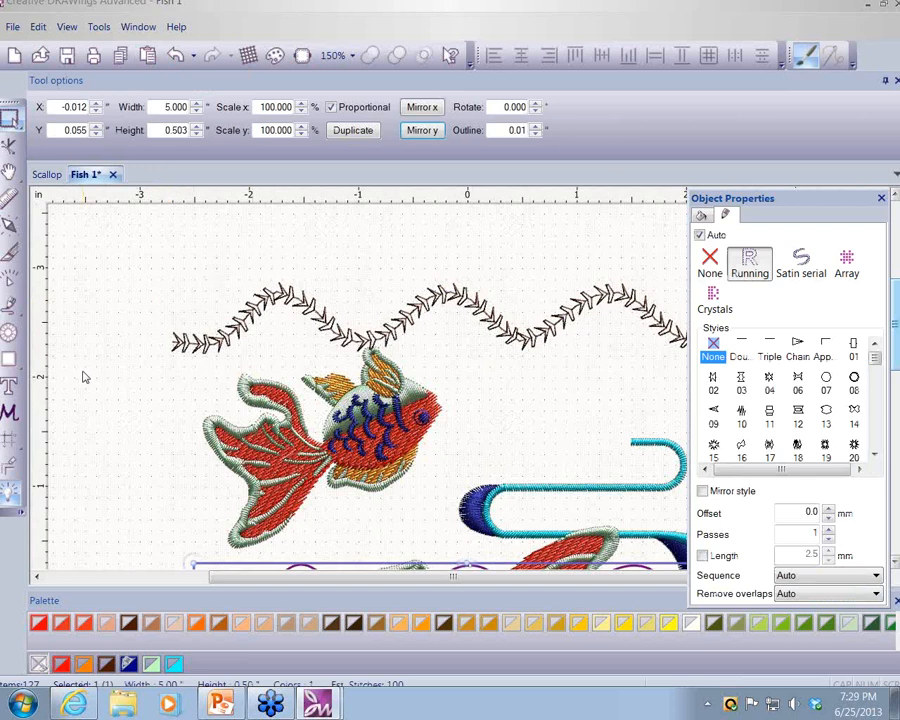
{"action": "scroll", "coordinate": [84, 377], "scroll_direction": "down", "scroll_amount": 1}
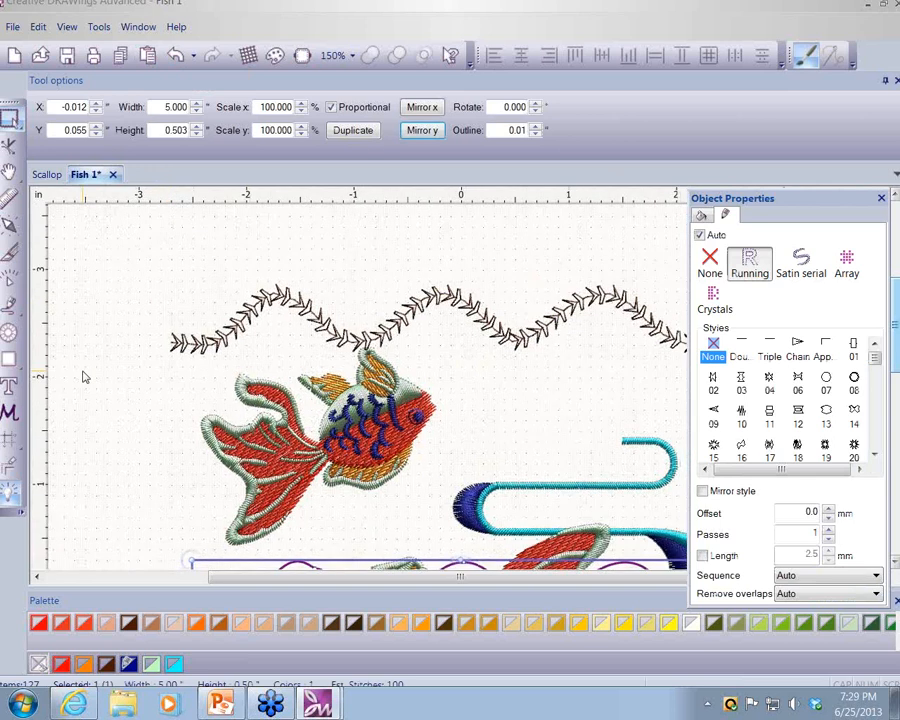
{"action": "scroll", "coordinate": [84, 377], "scroll_direction": "down", "scroll_amount": 2}
{"action": "left_click_drag", "start_coordinate": [291, 512], "coordinate": [276, 296]}
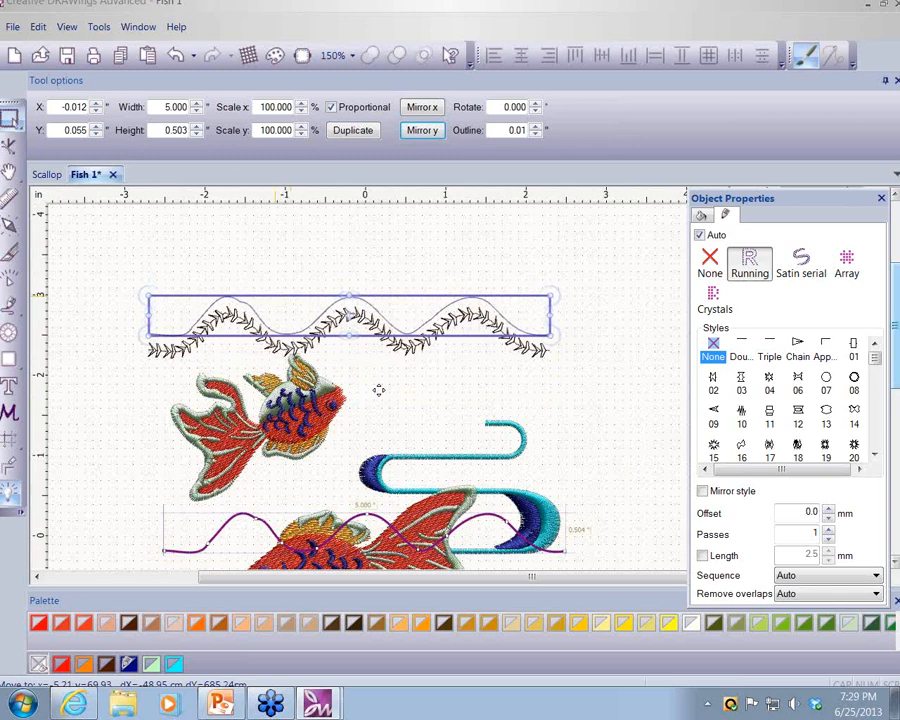
{"action": "key", "text": "Escape"}
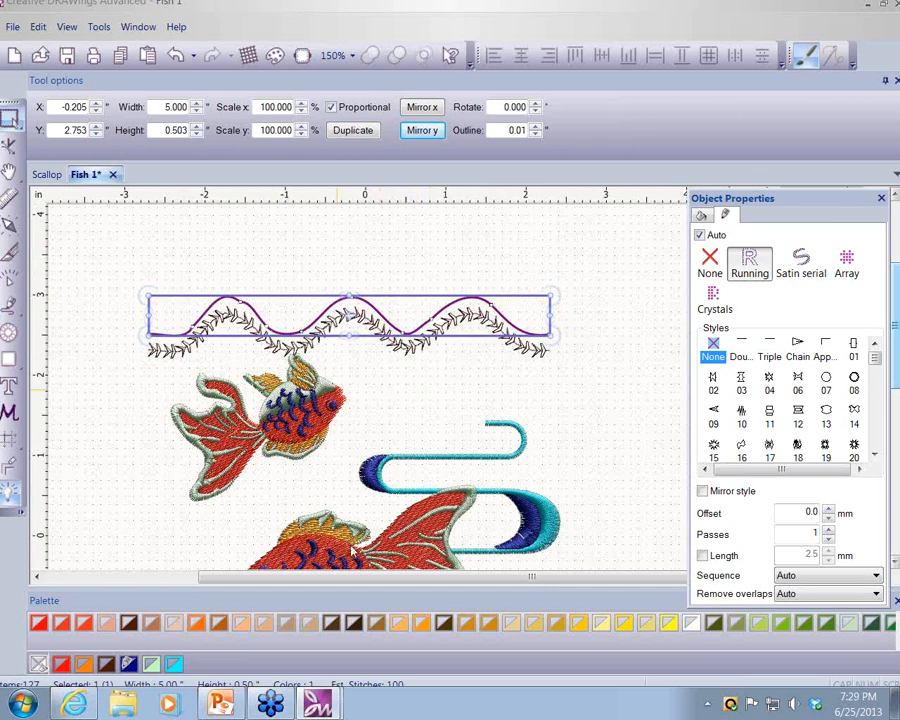
{"action": "left_click", "coordinate": [785, 625]}
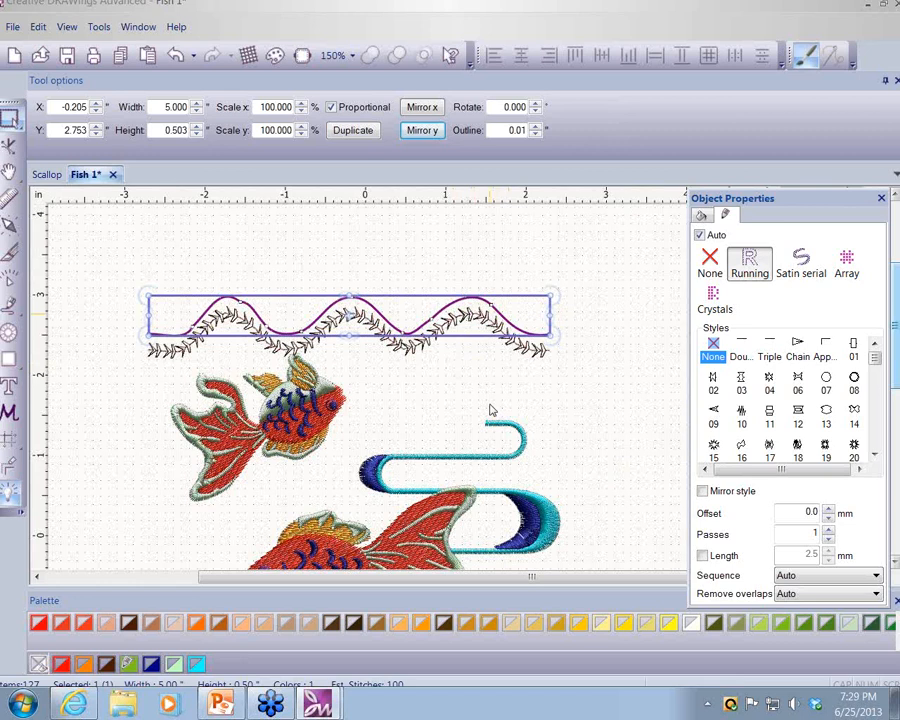
- Measure the vertical gap between the plain scallop line and the decorative one at the middle peak
{"action": "scroll", "coordinate": [490, 410], "scroll_direction": "up", "scroll_amount": 1}
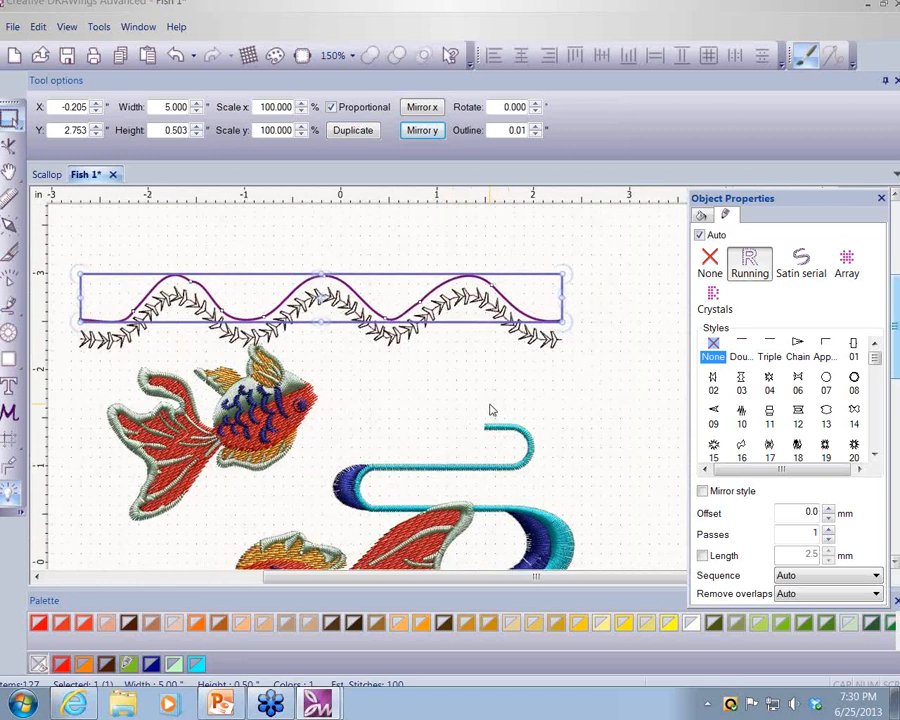
{"action": "scroll", "coordinate": [490, 410], "scroll_direction": "up", "scroll_amount": 1}
{"action": "left_click_drag", "start_coordinate": [541, 588], "coordinate": [488, 580]}
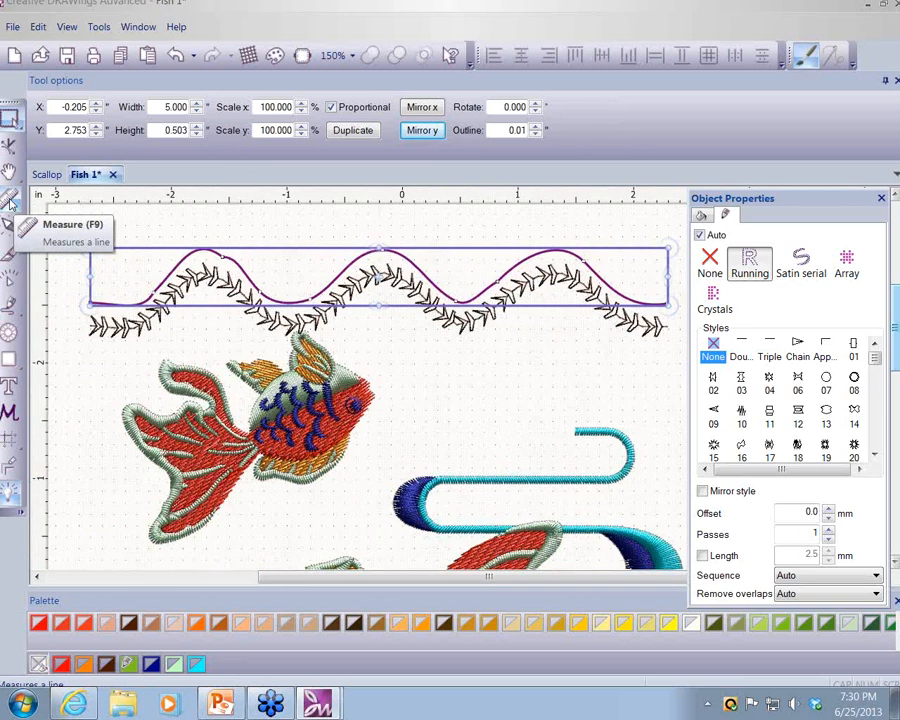
{"action": "left_click", "coordinate": [10, 200]}
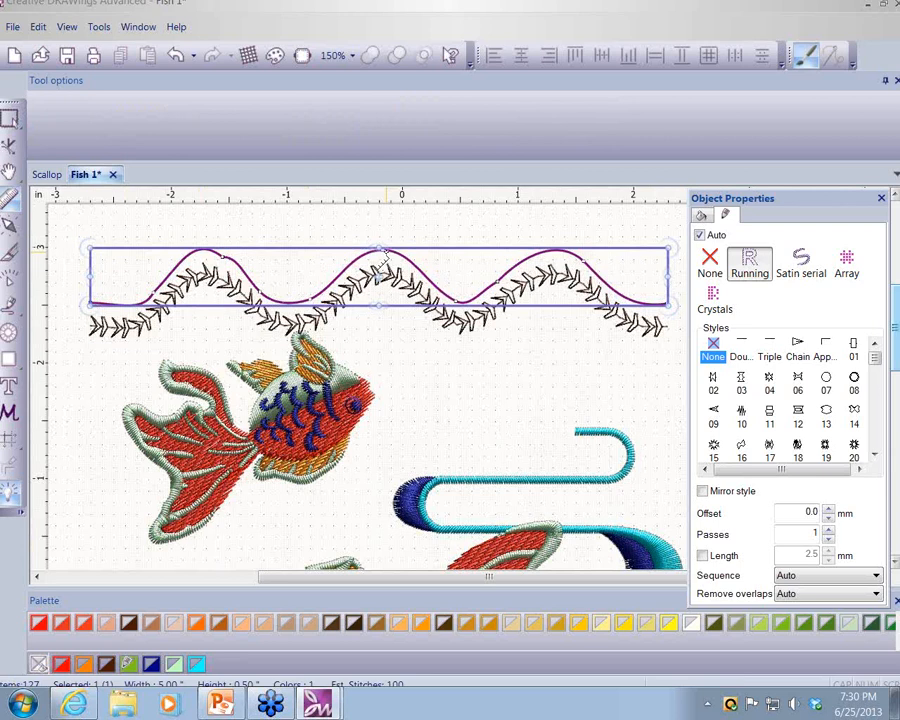
{"action": "mouse_move", "coordinate": [383, 258]}
{"action": "left_mouse_down"}
{"action": "mouse_move", "coordinate": [372, 272]}
{"action": "mouse_move", "coordinate": [380, 280]}
{"action": "left_mouse_up"}
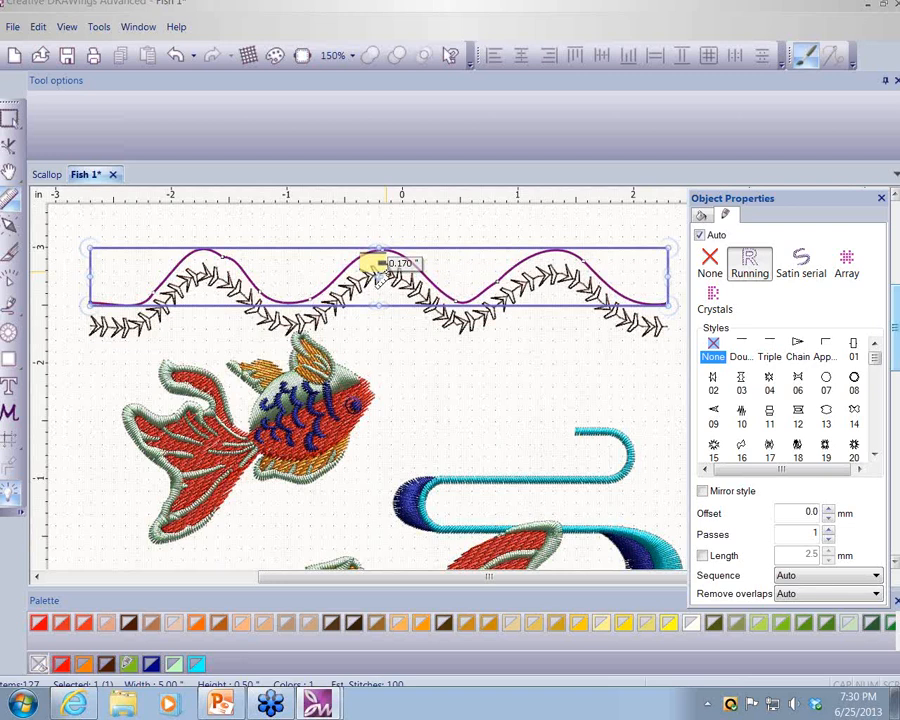
{"action": "left_click_drag", "start_coordinate": [380, 276], "coordinate": [381, 276]}
{"action": "left_click_drag", "start_coordinate": [381, 277], "coordinate": [381, 277]}
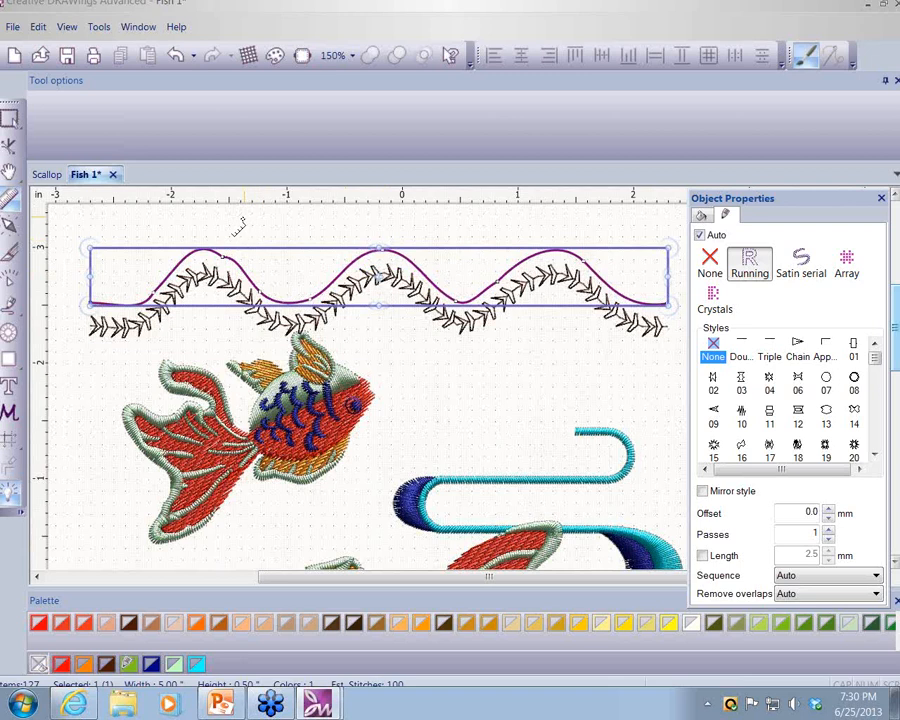
- Move the plain scallop line slightly up to about X -0.21, Y 2.78 in and measure its gap to the decorative line
{"action": "left_click", "coordinate": [9, 119]}
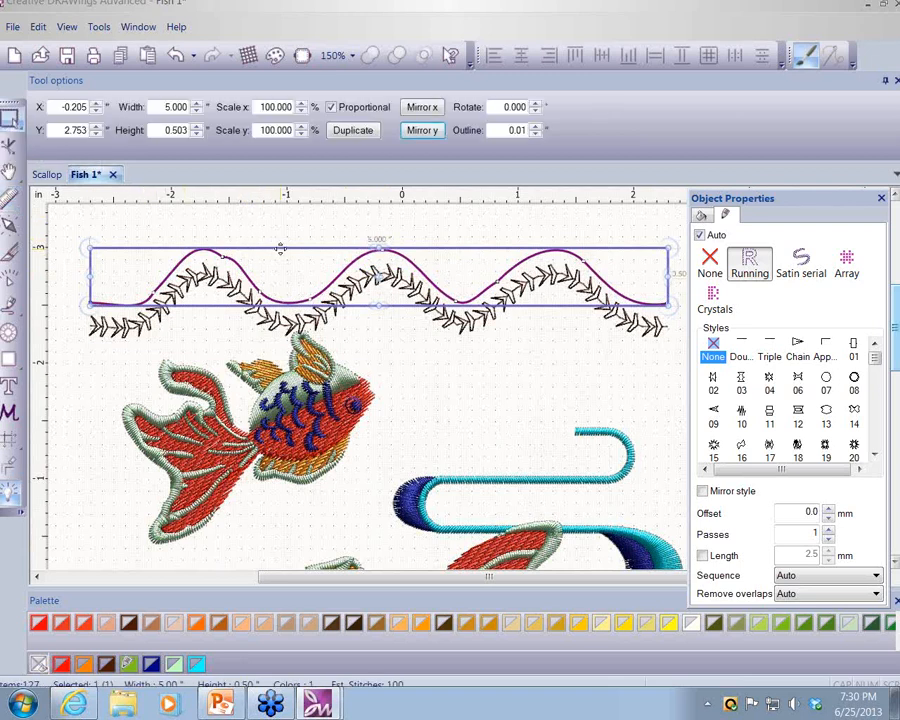
{"action": "left_click_drag", "start_coordinate": [280, 248], "coordinate": [279, 245]}
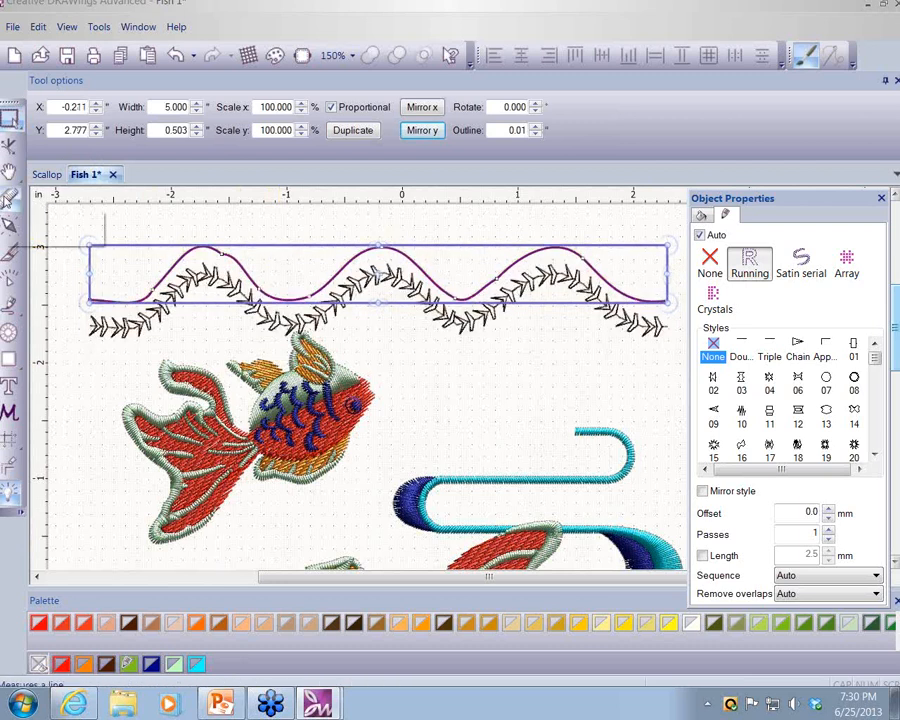
{"action": "left_click", "coordinate": [10, 200]}
{"action": "left_click_drag", "start_coordinate": [381, 251], "coordinate": [353, 263]}
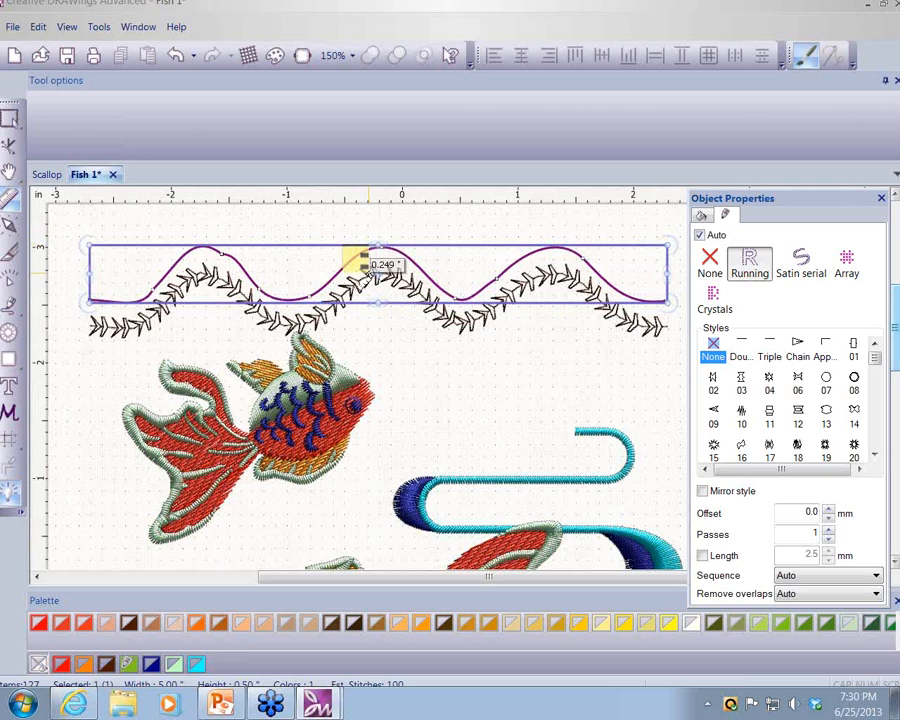
{"action": "left_click_drag", "start_coordinate": [354, 262], "coordinate": [353, 264]}
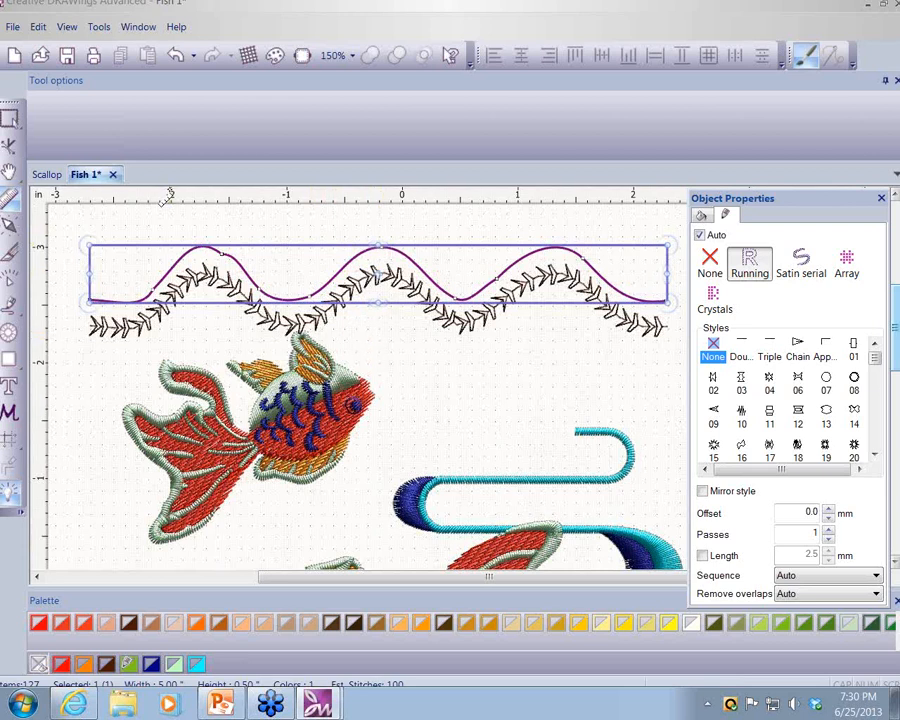
{"action": "left_click", "coordinate": [8, 118]}
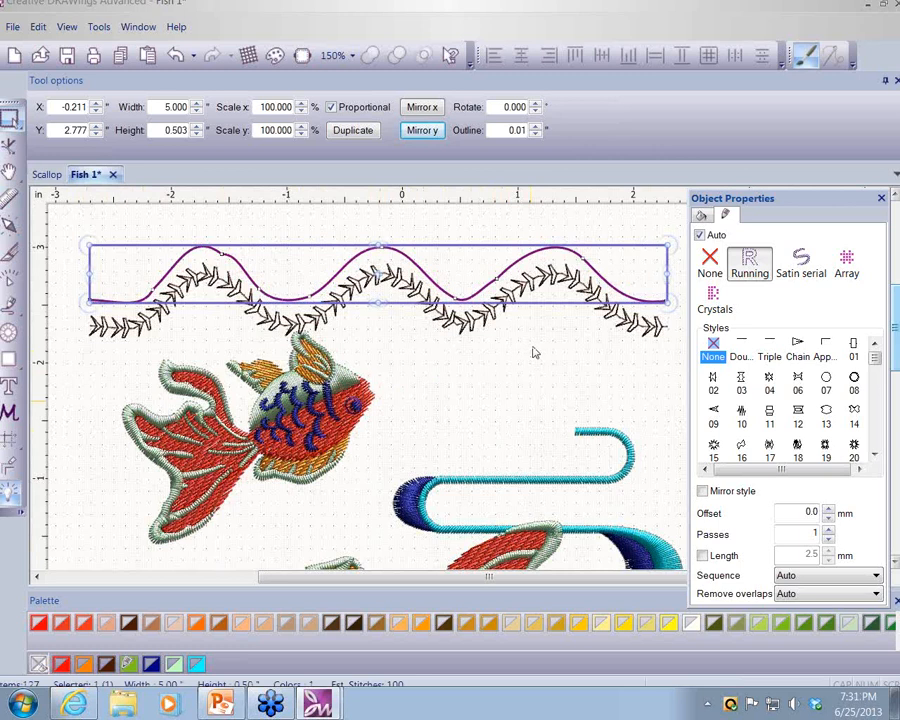
- Resize the grouped small fish proportionally to a width of 2 in and deselect it
{"action": "left_click", "coordinate": [295, 424]}
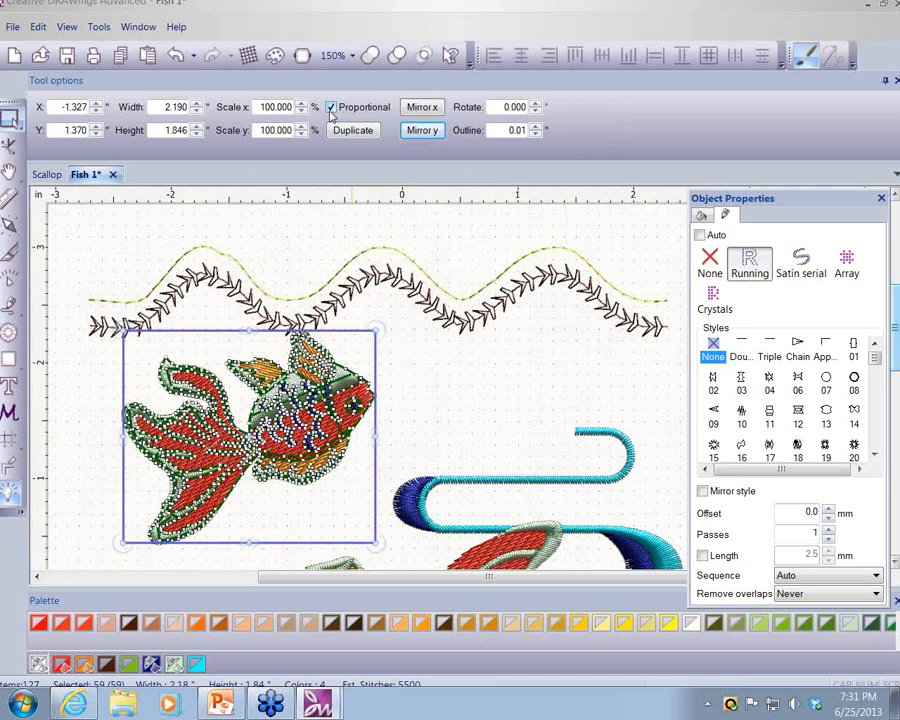
{"action": "double_click", "coordinate": [185, 107]}
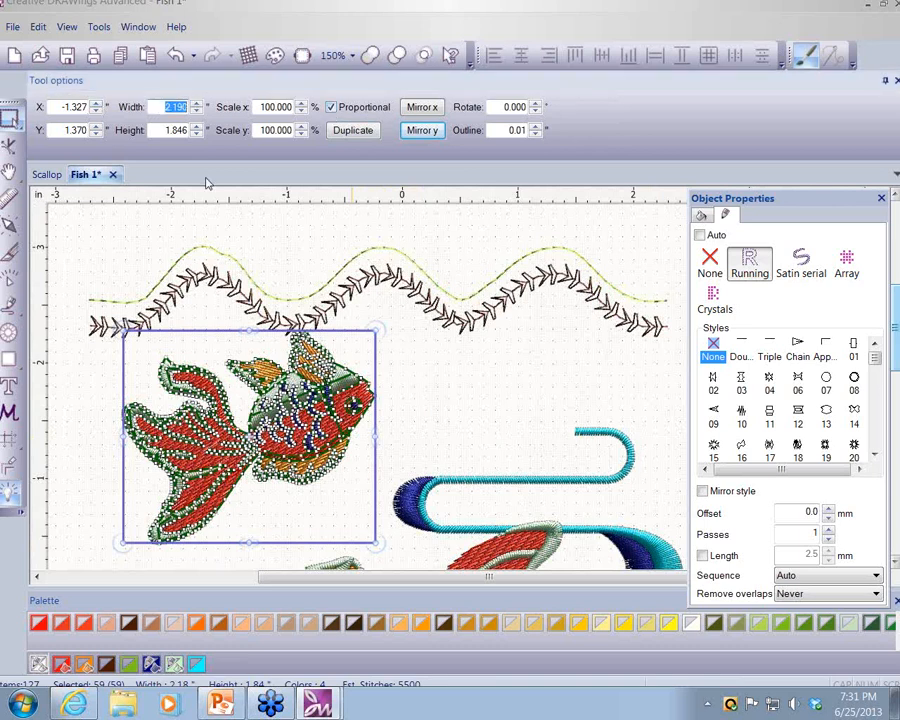
{"action": "type", "text": "2"}
{"action": "left_click", "coordinate": [278, 262]}
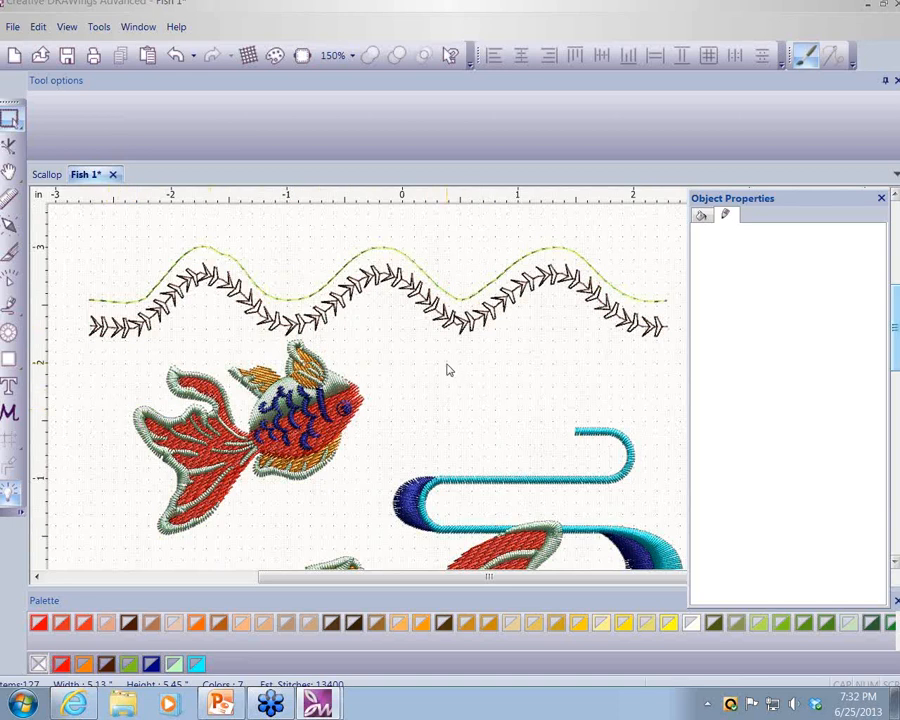
- Select the large fish and all its waves with the freehand selection tool and group them into one object
{"action": "scroll", "coordinate": [447, 370], "scroll_direction": "down", "scroll_amount": 3}
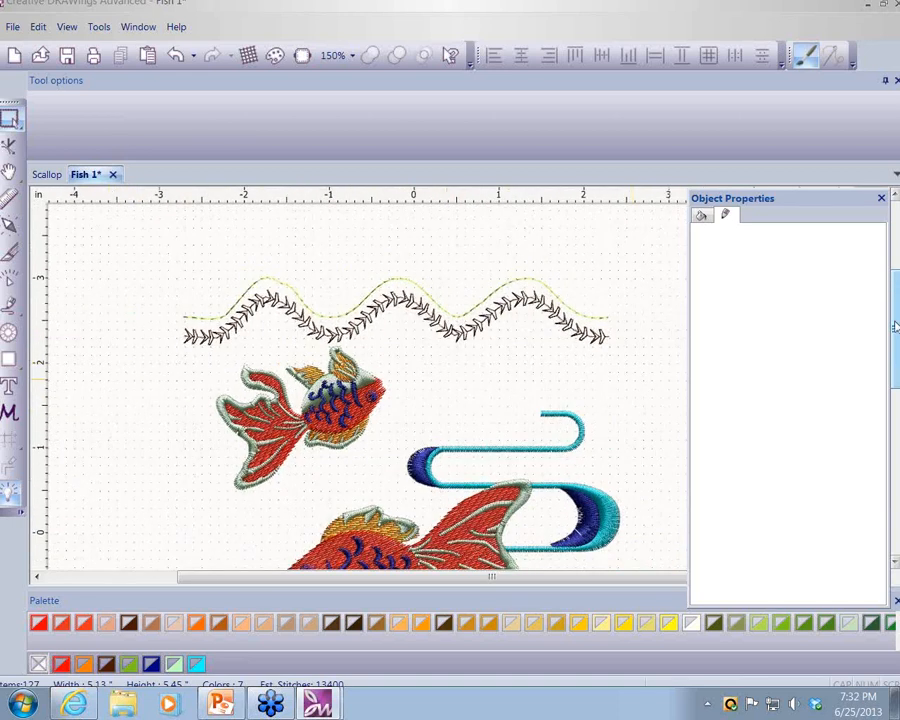
{"action": "left_click_drag", "start_coordinate": [896, 327], "coordinate": [896, 348]}
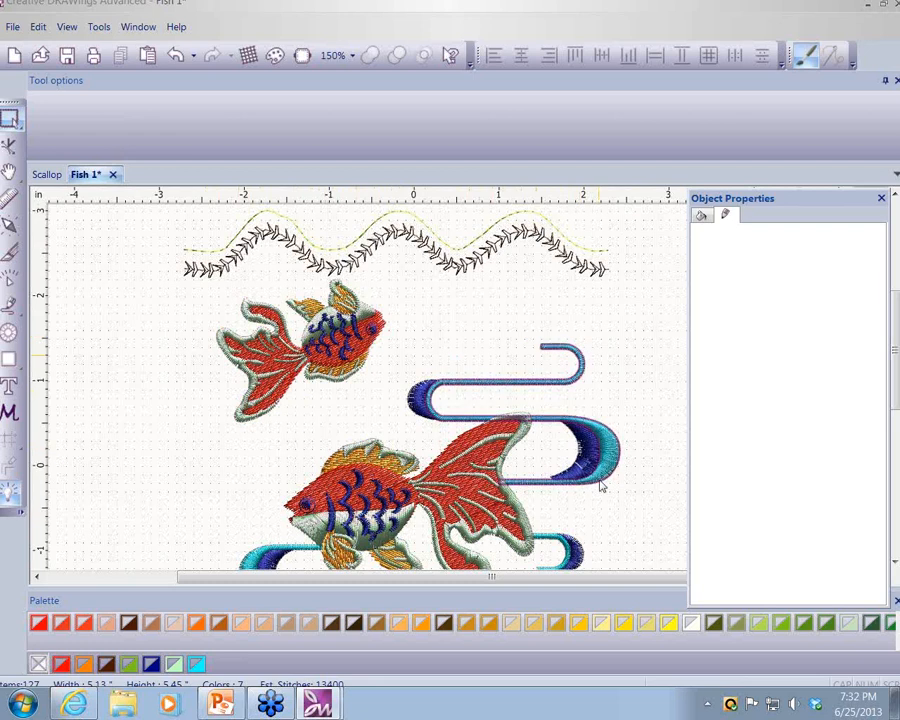
{"action": "left_click", "coordinate": [21, 129]}
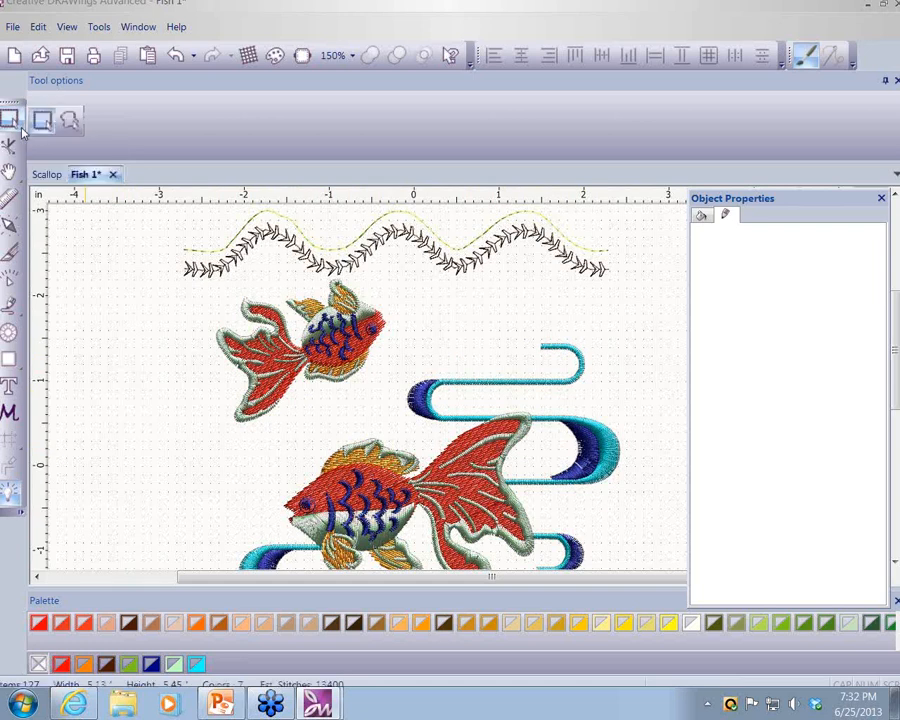
{"action": "left_click", "coordinate": [68, 122]}
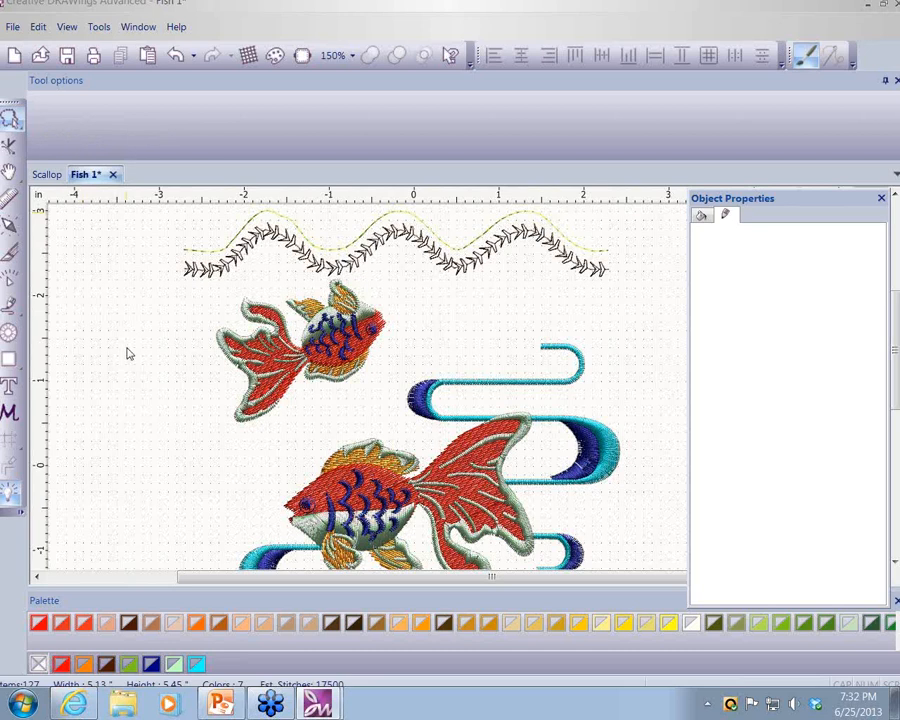
{"action": "scroll", "coordinate": [127, 353], "scroll_direction": "down", "scroll_amount": 2}
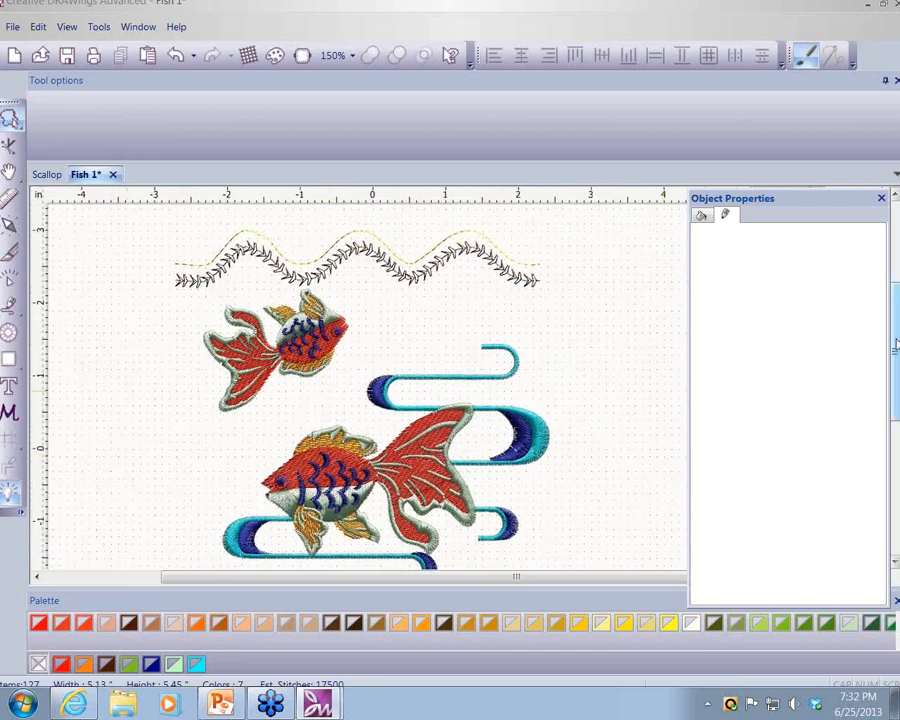
{"action": "left_click_drag", "start_coordinate": [897, 344], "coordinate": [897, 374]}
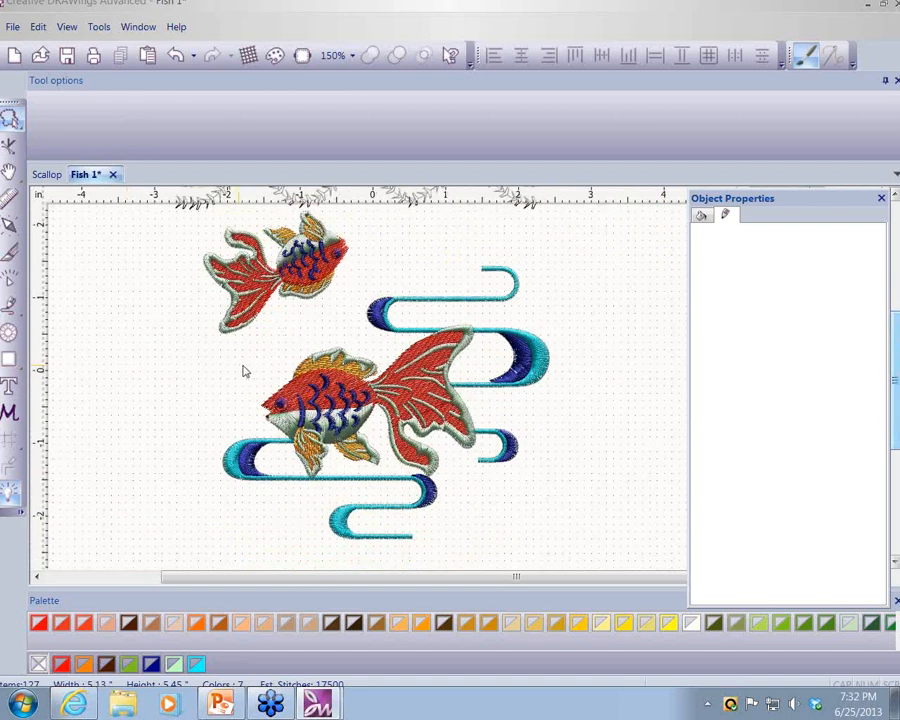
{"action": "mouse_move", "coordinate": [242, 368]}
{"action": "left_mouse_down"}
{"action": "mouse_move", "coordinate": [286, 354]}
{"action": "mouse_move", "coordinate": [314, 331]}
{"action": "mouse_move", "coordinate": [332, 303]}
{"action": "mouse_move", "coordinate": [325, 301]}
{"action": "mouse_move", "coordinate": [379, 268]}
{"action": "mouse_move", "coordinate": [482, 251]}
{"action": "mouse_move", "coordinate": [567, 284]}
{"action": "mouse_move", "coordinate": [601, 373]}
{"action": "mouse_move", "coordinate": [599, 441]}
{"action": "mouse_move", "coordinate": [512, 524]}
{"action": "mouse_move", "coordinate": [393, 556]}
{"action": "mouse_move", "coordinate": [347, 559]}
{"action": "mouse_move", "coordinate": [178, 474]}
{"action": "left_mouse_up"}
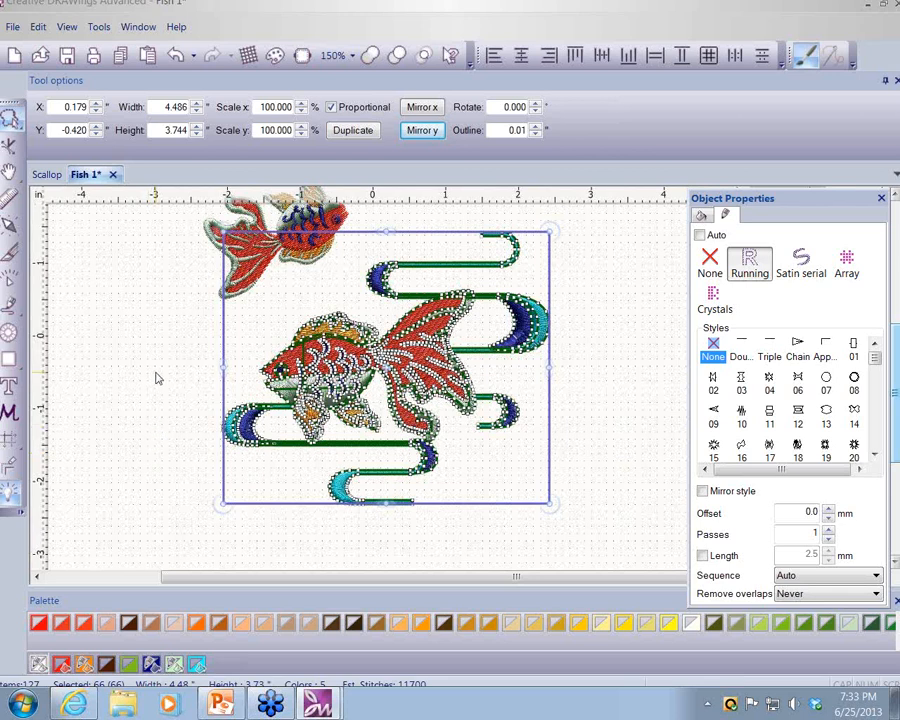
{"action": "right_click", "coordinate": [157, 342]}
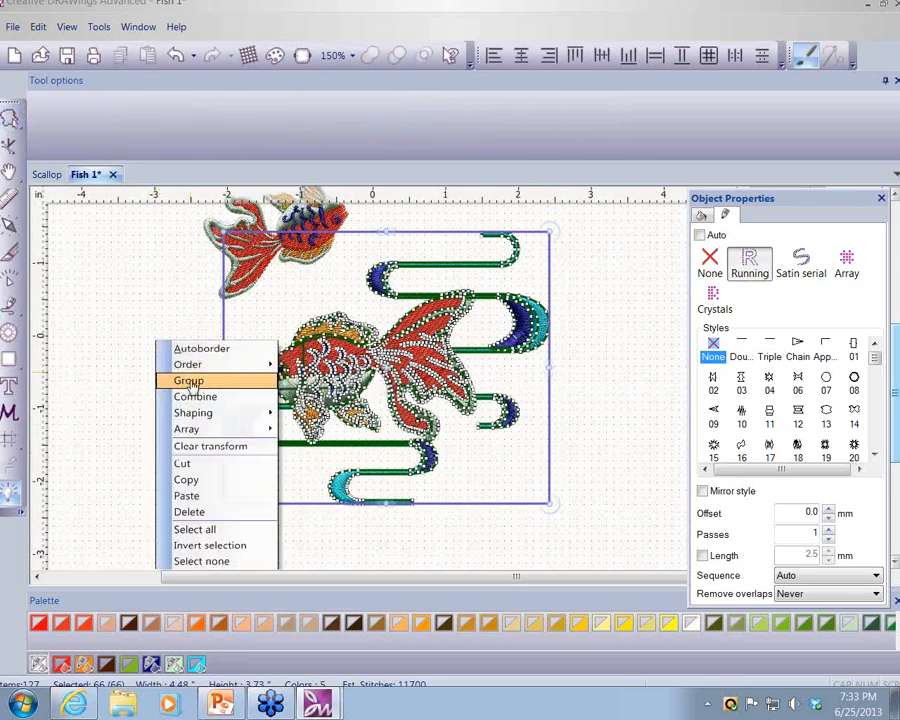
{"action": "left_click", "coordinate": [189, 381]}
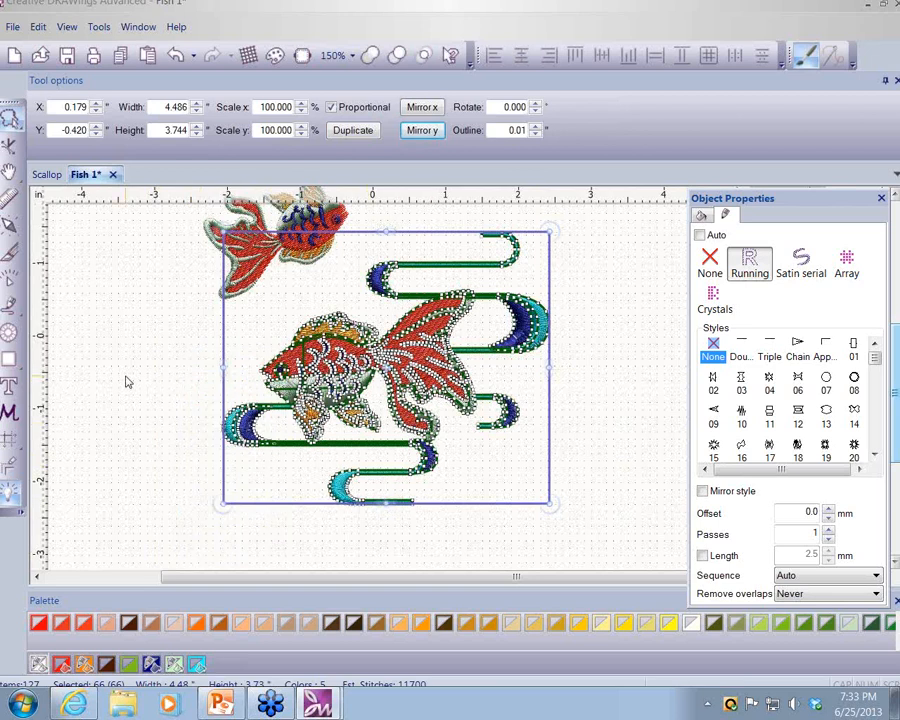
- Resize the grouped large fish and waves proportionally to a width of 4 in, deselect the group and review the whole design
{"action": "double_click", "coordinate": [162, 107]}
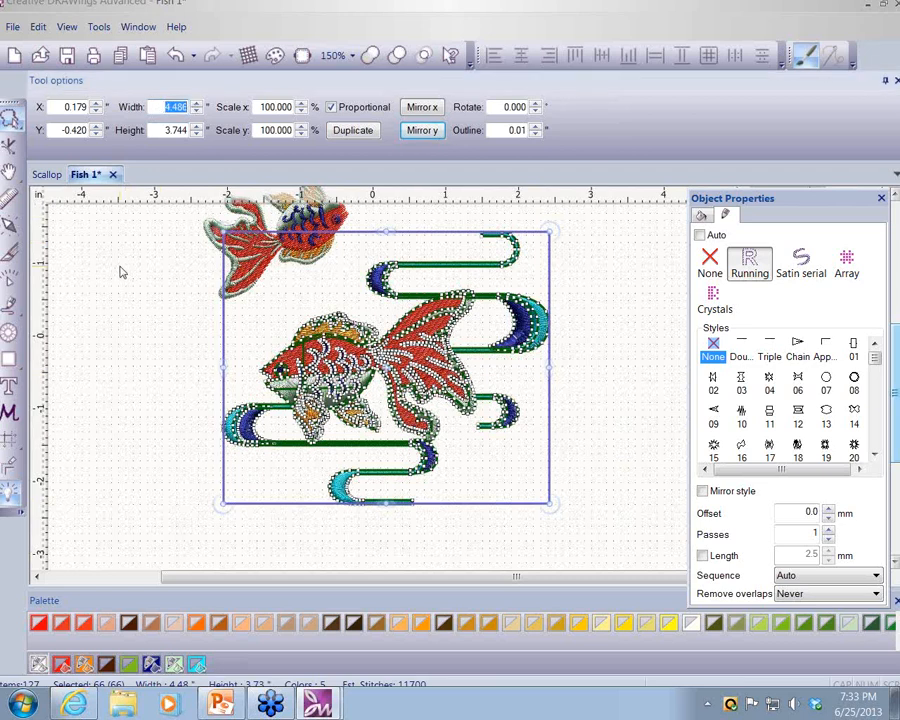
{"action": "type", "text": "4"}
{"action": "left_click", "coordinate": [181, 404]}
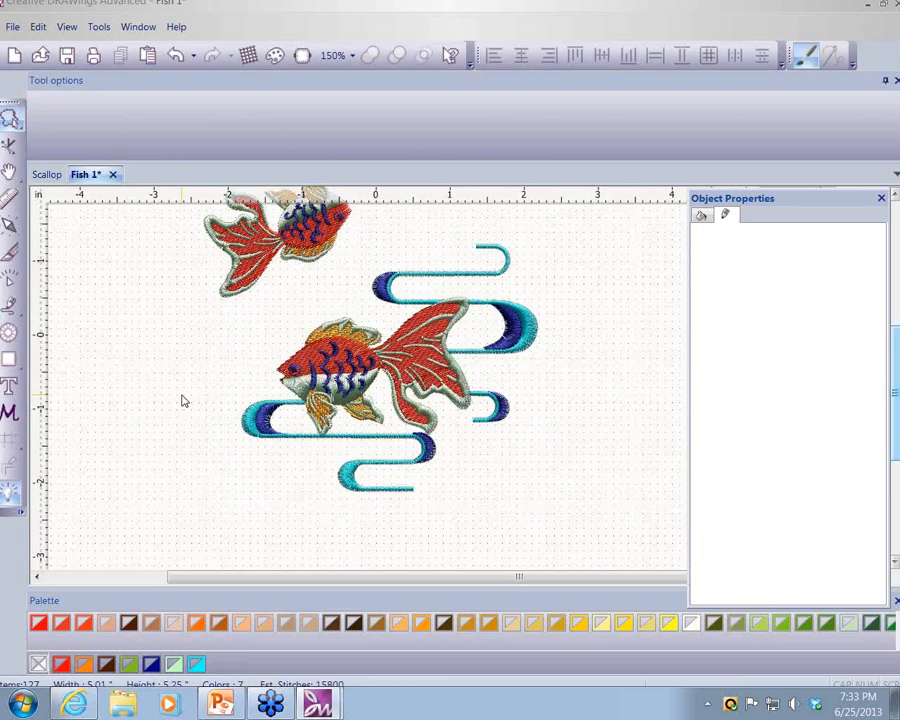
{"action": "scroll", "coordinate": [184, 400], "scroll_direction": "up", "scroll_amount": 2}
{"action": "scroll", "coordinate": [184, 400], "scroll_direction": "down", "scroll_amount": 4}
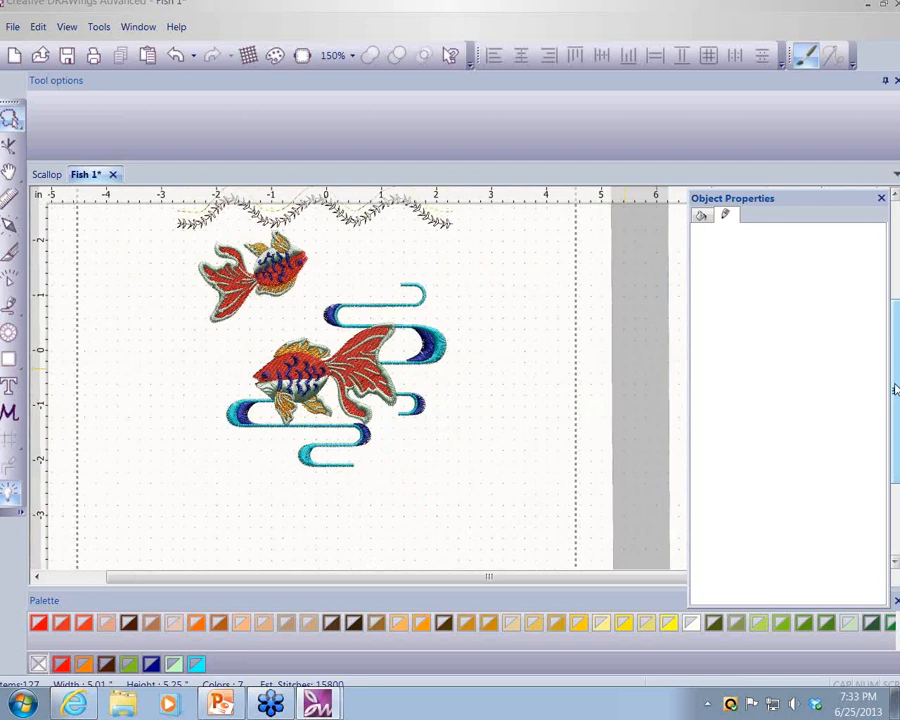
{"action": "scroll", "coordinate": [895, 390], "scroll_direction": "up", "scroll_amount": 2}
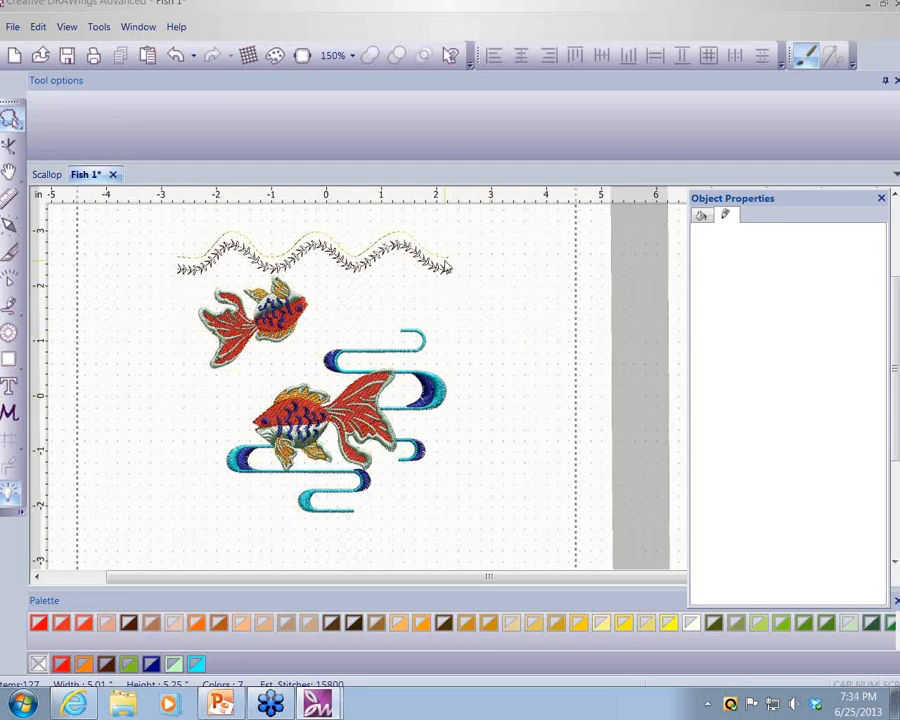
- Shift the large fish group slightly left and draw a vertical Bezier line about 2.16 in long at the scallops' left end
{"action": "left_click", "coordinate": [356, 411]}
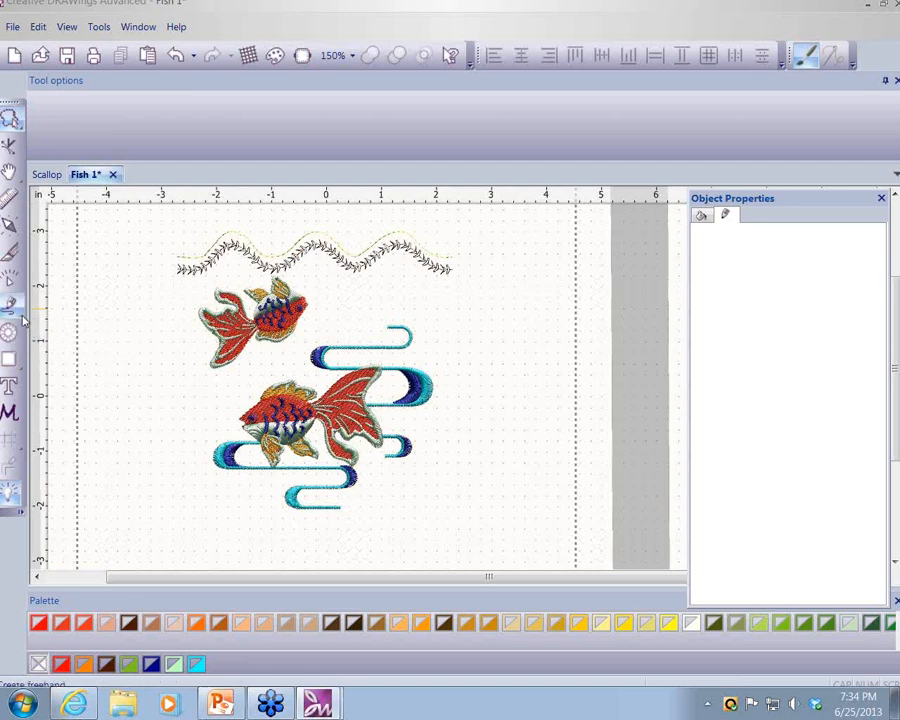
{"action": "left_click", "coordinate": [14, 308]}
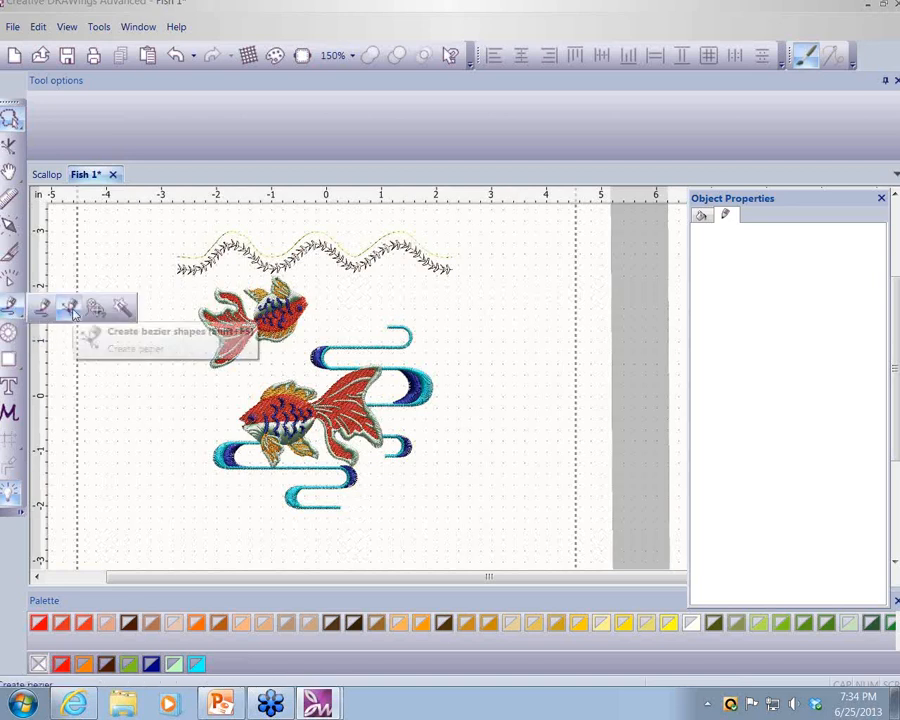
{"action": "left_click", "coordinate": [70, 310]}
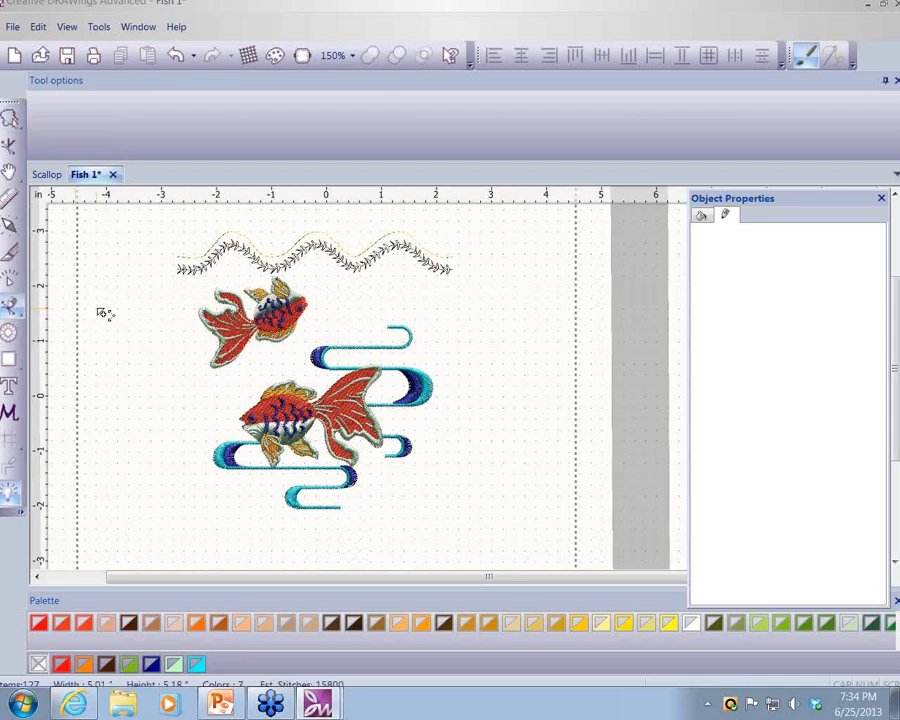
{"action": "left_click", "coordinate": [183, 249]}
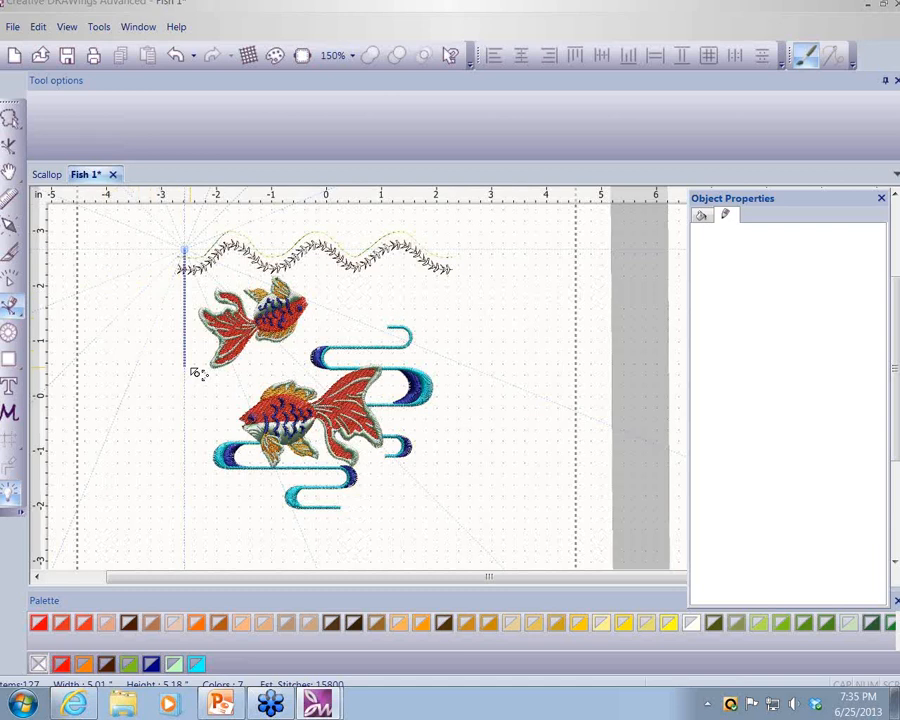
{"action": "left_click", "coordinate": [191, 369]}
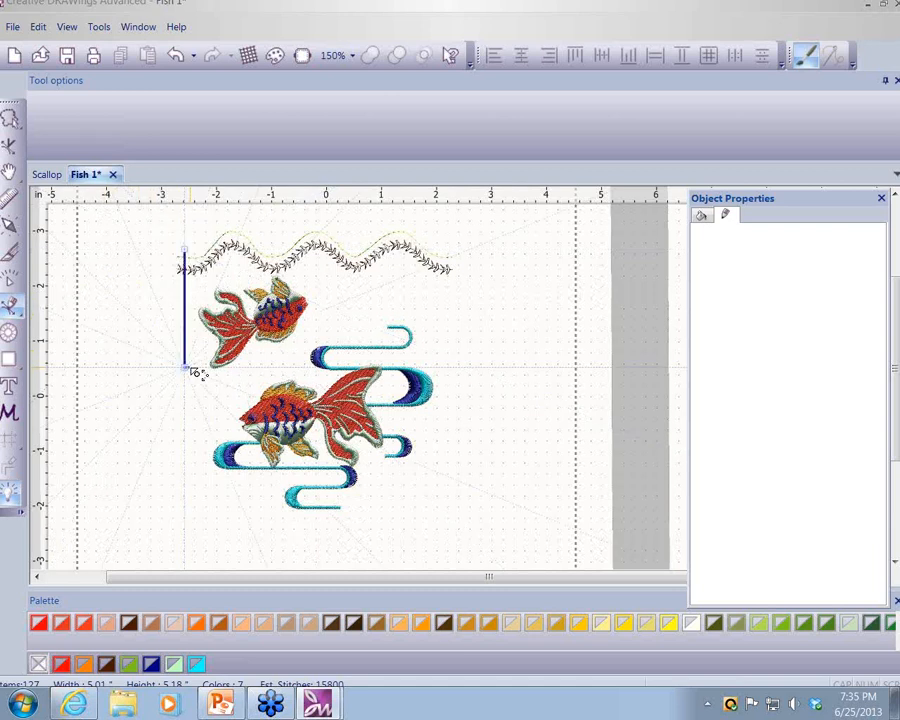
{"action": "right_click", "coordinate": [144, 404]}
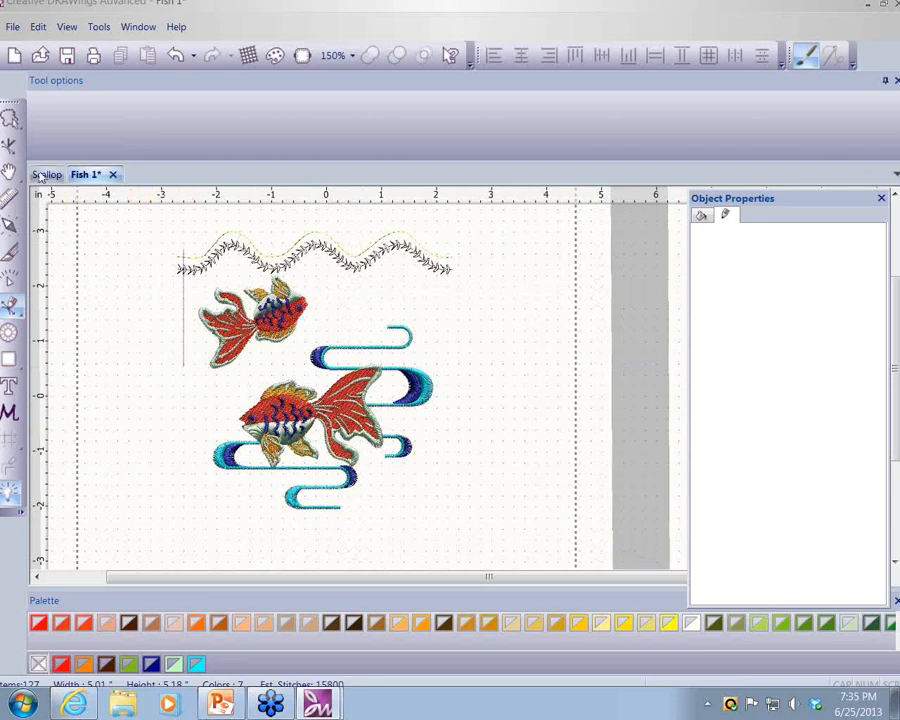
- Copy and paste the vertical line, place the copy at the scallops' right end at about X 2.10, Y 1.60 in, and deselect it
{"action": "left_click", "coordinate": [10, 118]}
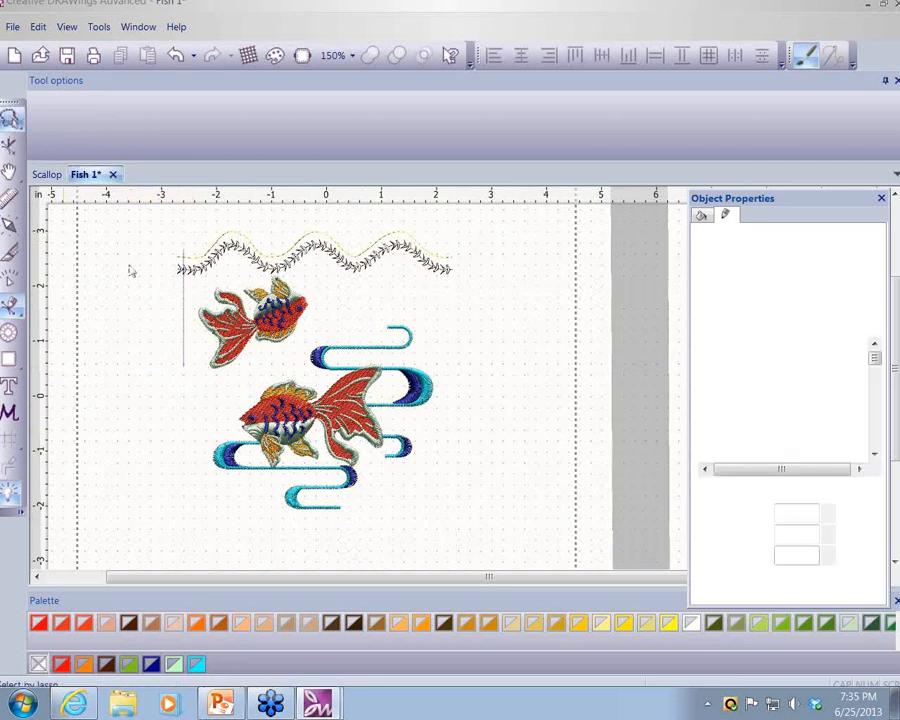
{"action": "left_click", "coordinate": [184, 297]}
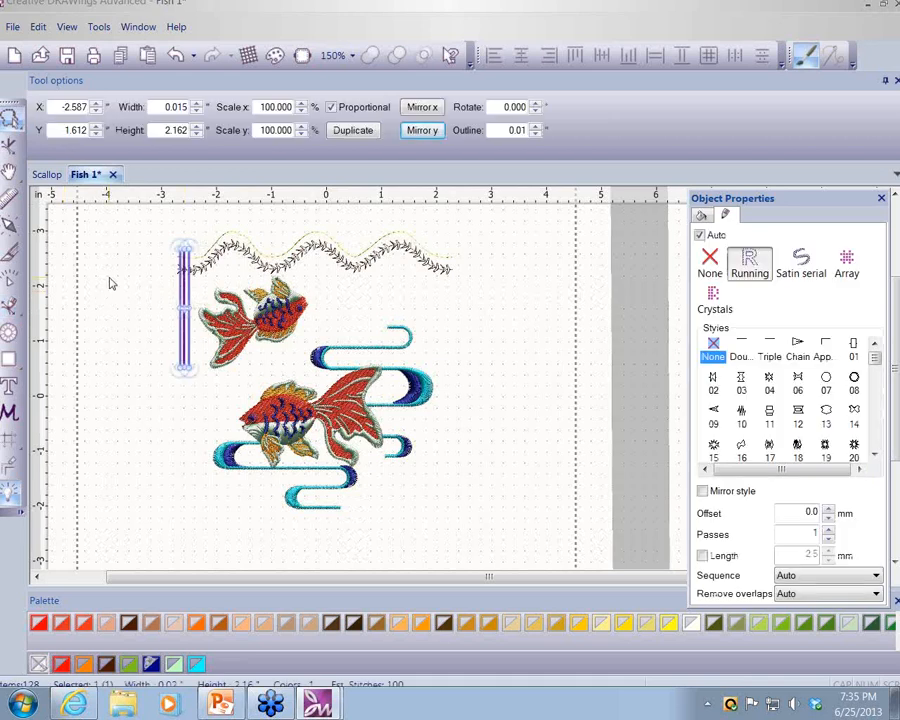
{"action": "left_click", "coordinate": [122, 60]}
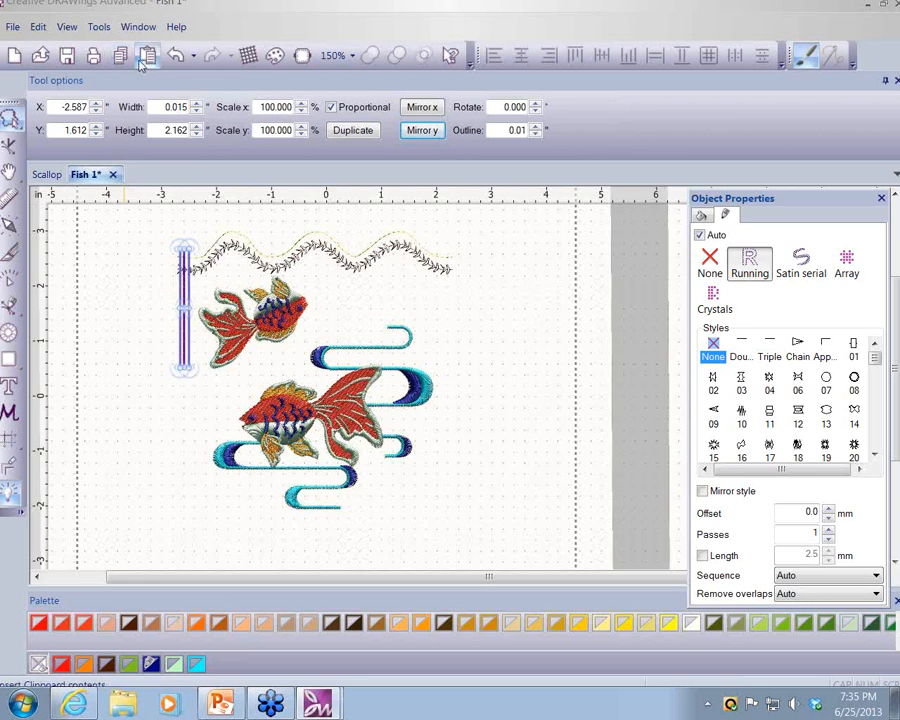
{"action": "left_click", "coordinate": [147, 57]}
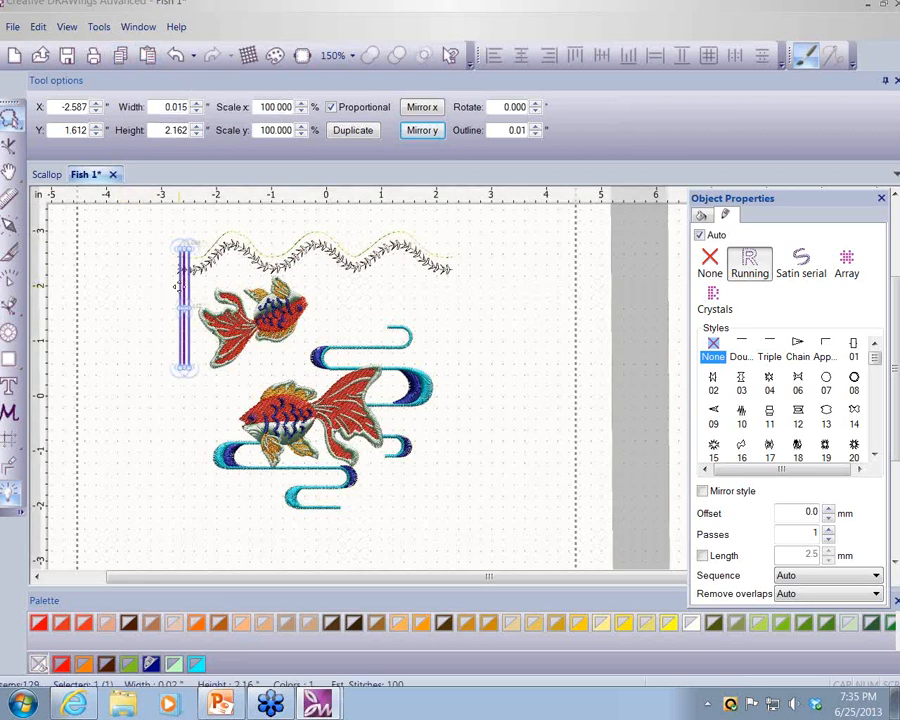
{"action": "left_click_drag", "start_coordinate": [186, 283], "coordinate": [445, 284]}
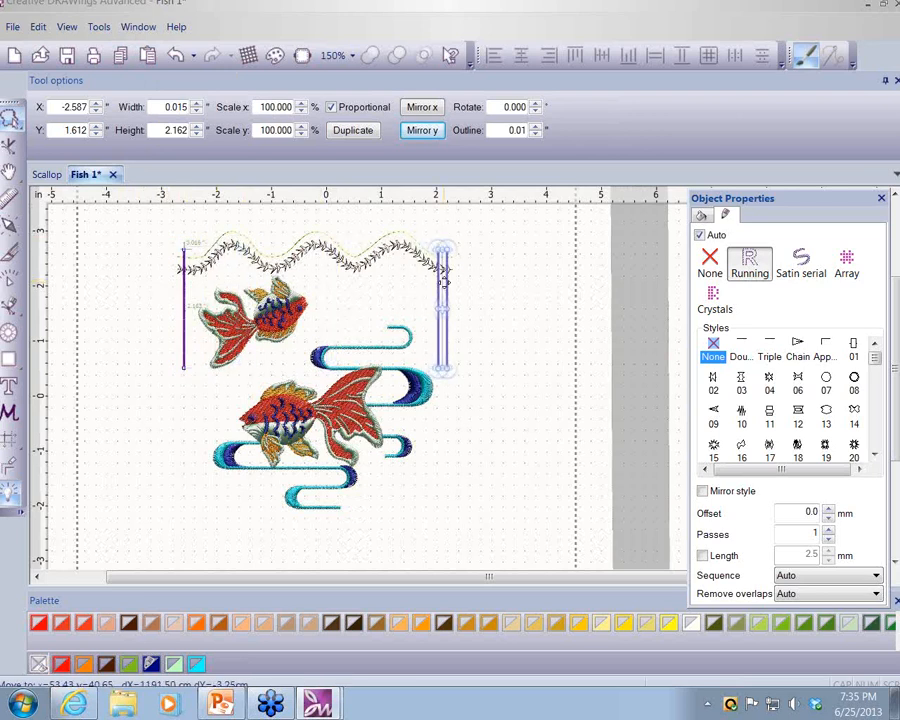
{"action": "left_click_drag", "start_coordinate": [445, 284], "coordinate": [445, 284]}
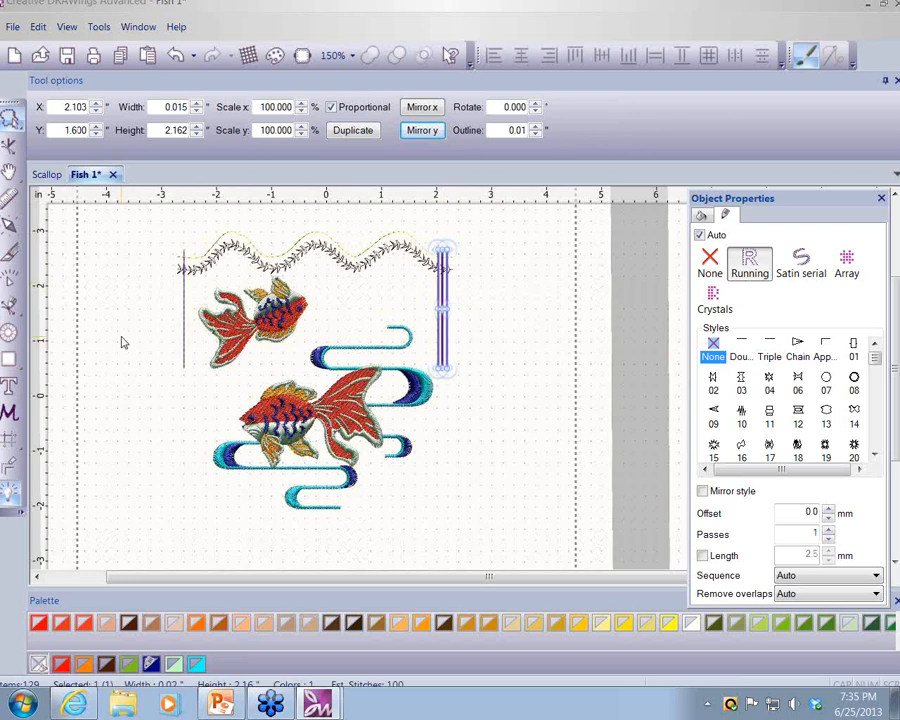
{"action": "left_click", "coordinate": [136, 262]}
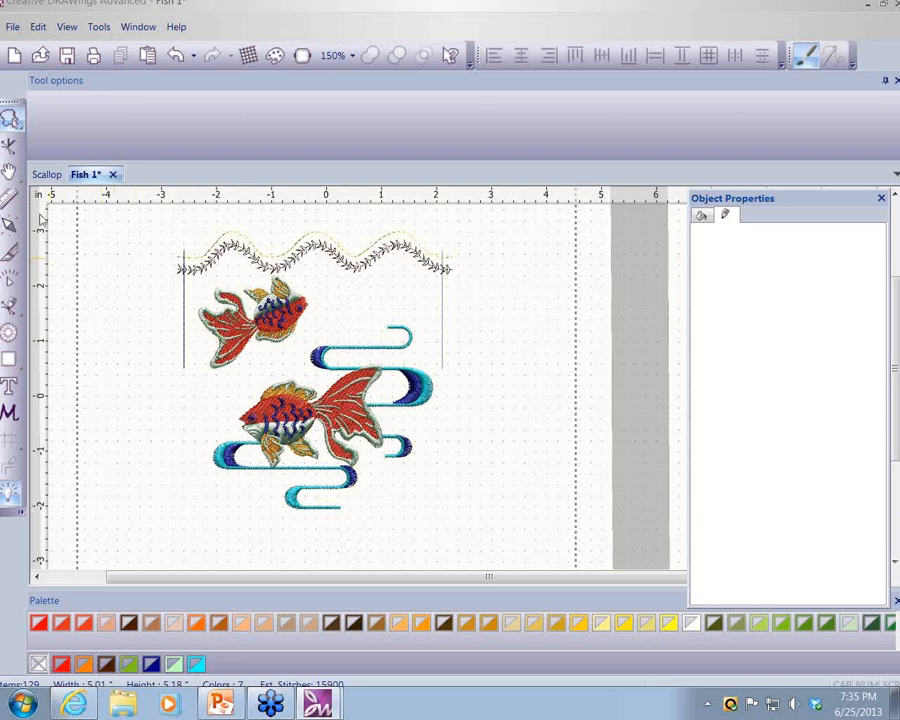
- Measure the distance between the two vertical lines and the height from the scallop peak to the lowest wave
{"action": "left_click", "coordinate": [9, 197]}
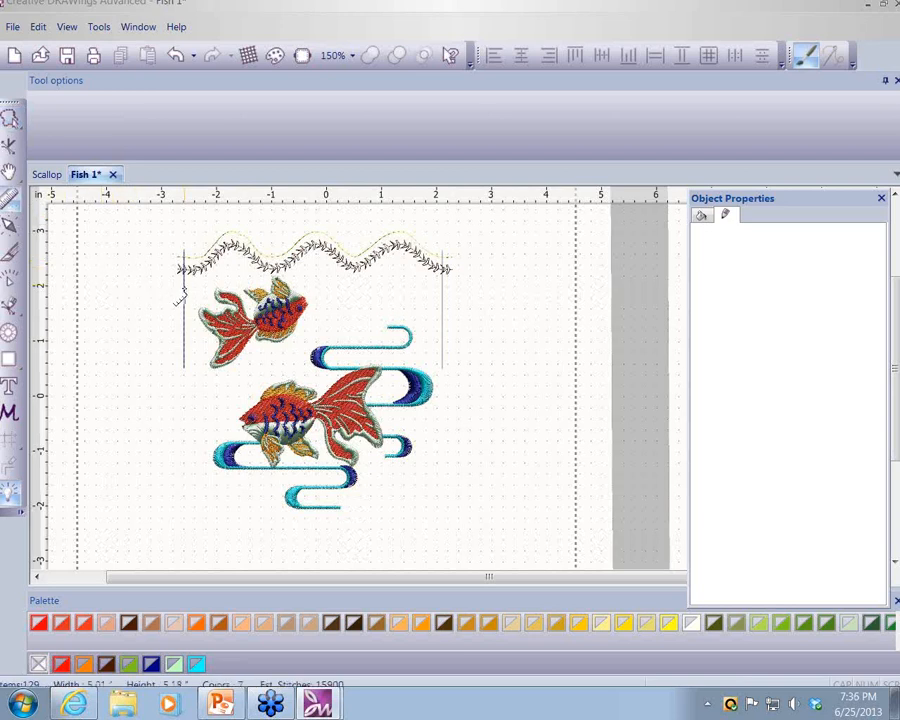
{"action": "left_click_drag", "start_coordinate": [181, 296], "coordinate": [436, 299]}
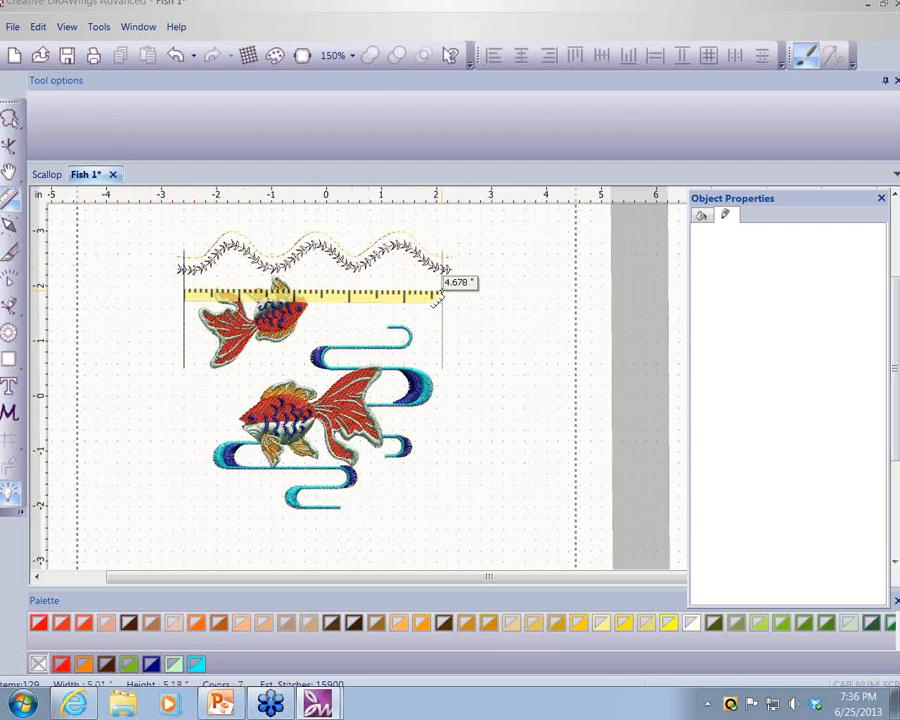
{"action": "left_click_drag", "start_coordinate": [437, 298], "coordinate": [436, 298]}
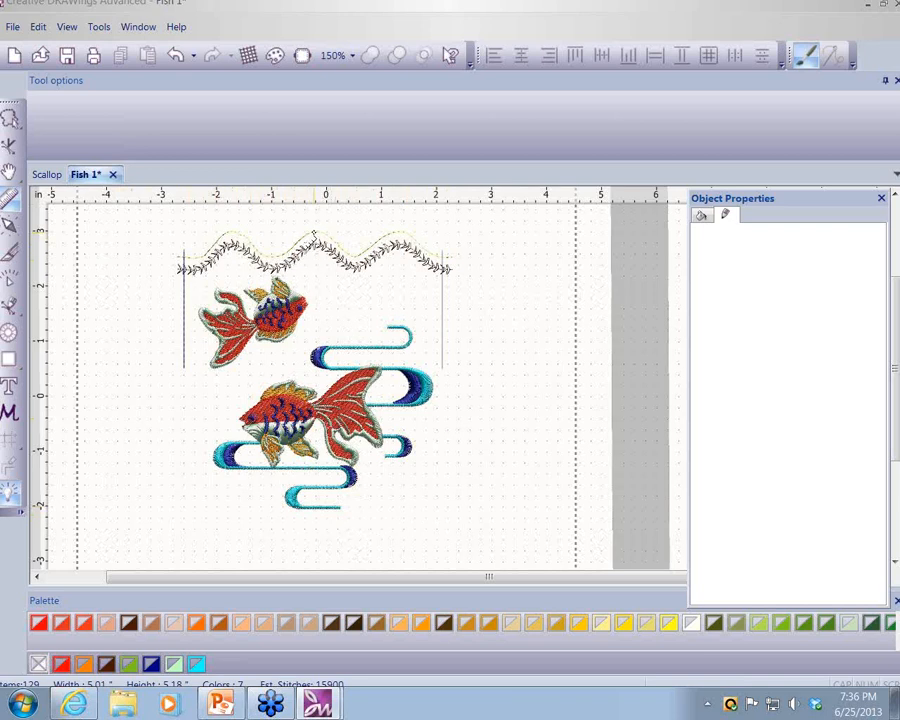
{"action": "left_click_drag", "start_coordinate": [312, 232], "coordinate": [316, 520]}
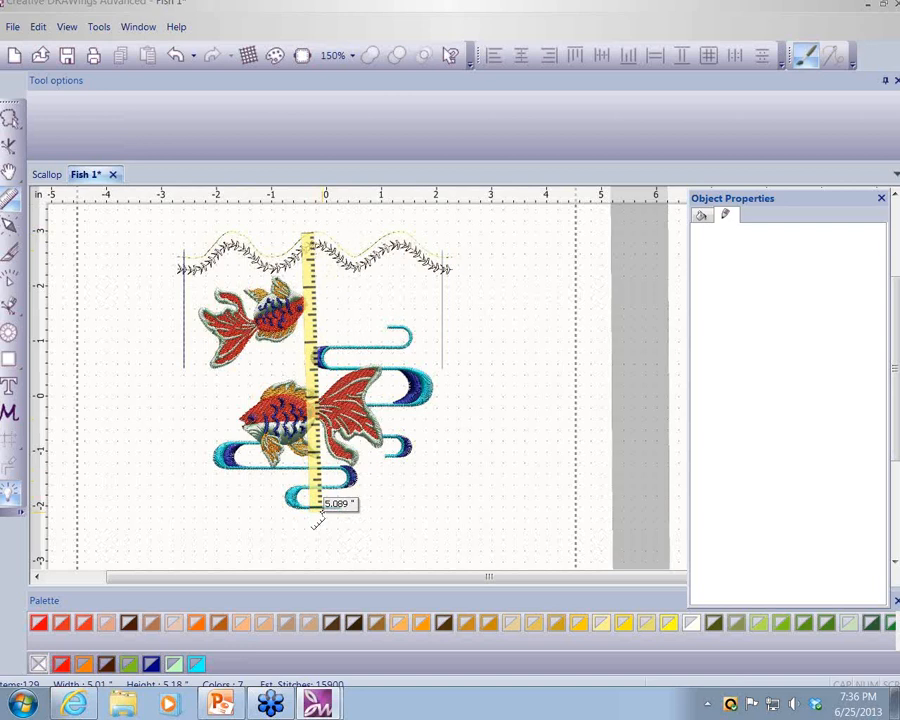
{"action": "left_click_drag", "start_coordinate": [322, 513], "coordinate": [322, 514]}
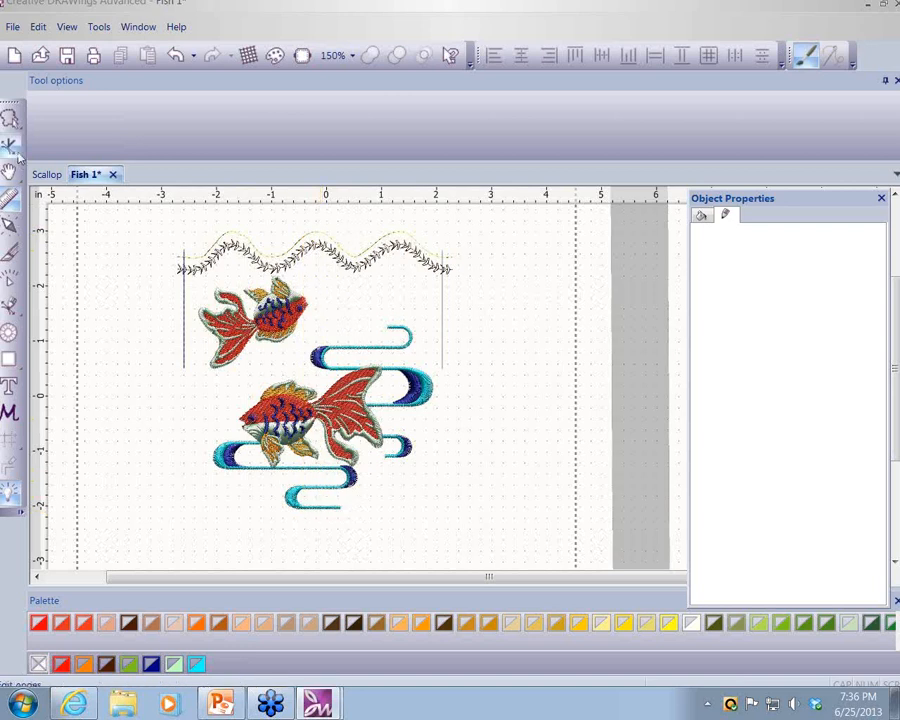
- Move the large fish group down to about X -0.06, Y -0.71 in, deselect it and save the design
{"action": "left_click", "coordinate": [11, 119]}
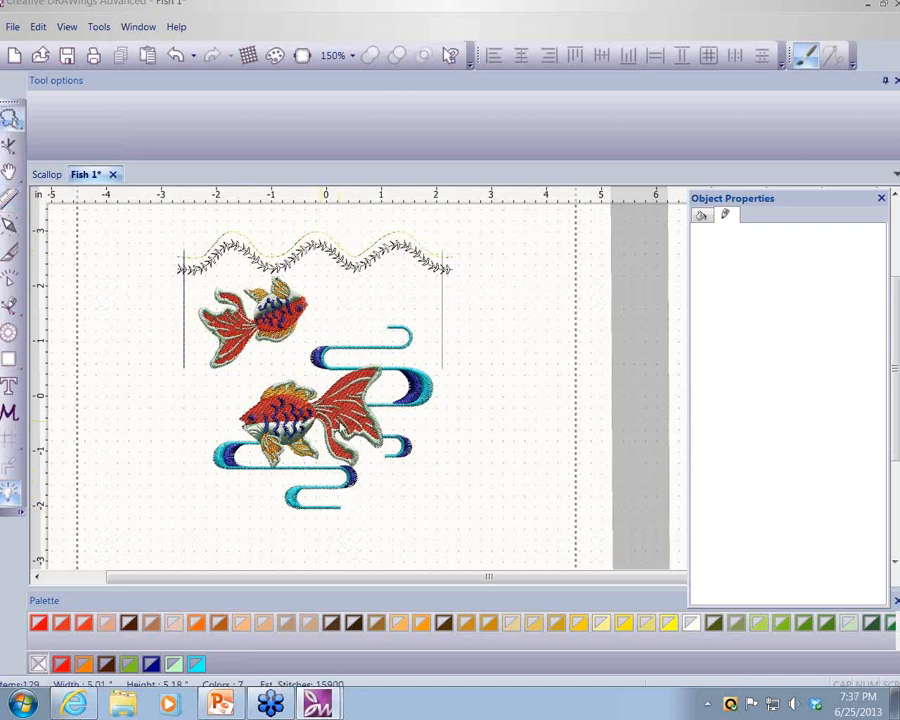
{"action": "left_click", "coordinate": [337, 420]}
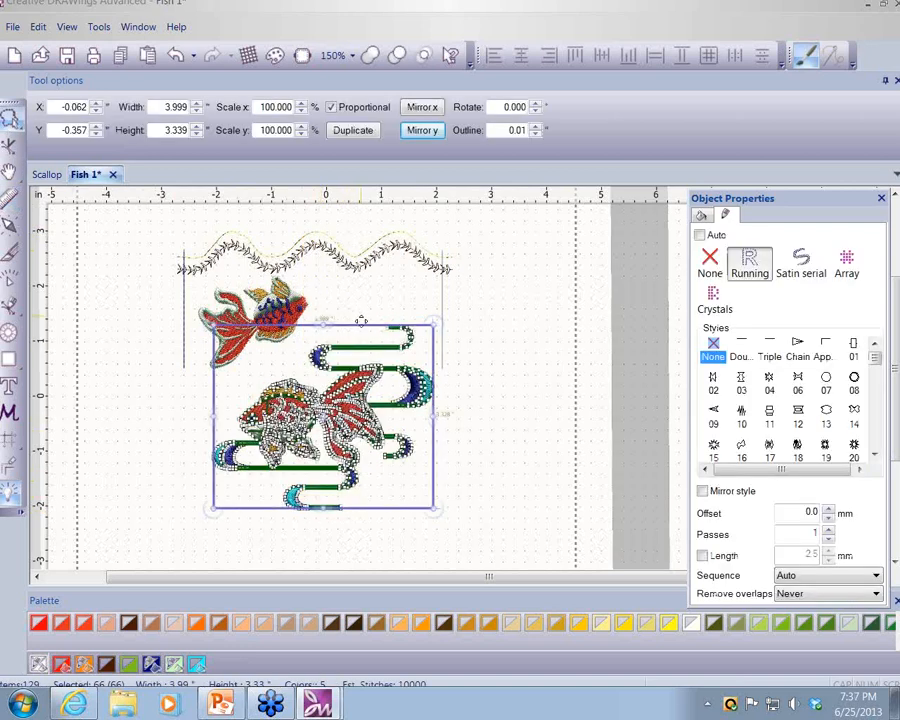
{"action": "left_click_drag", "start_coordinate": [361, 322], "coordinate": [362, 341]}
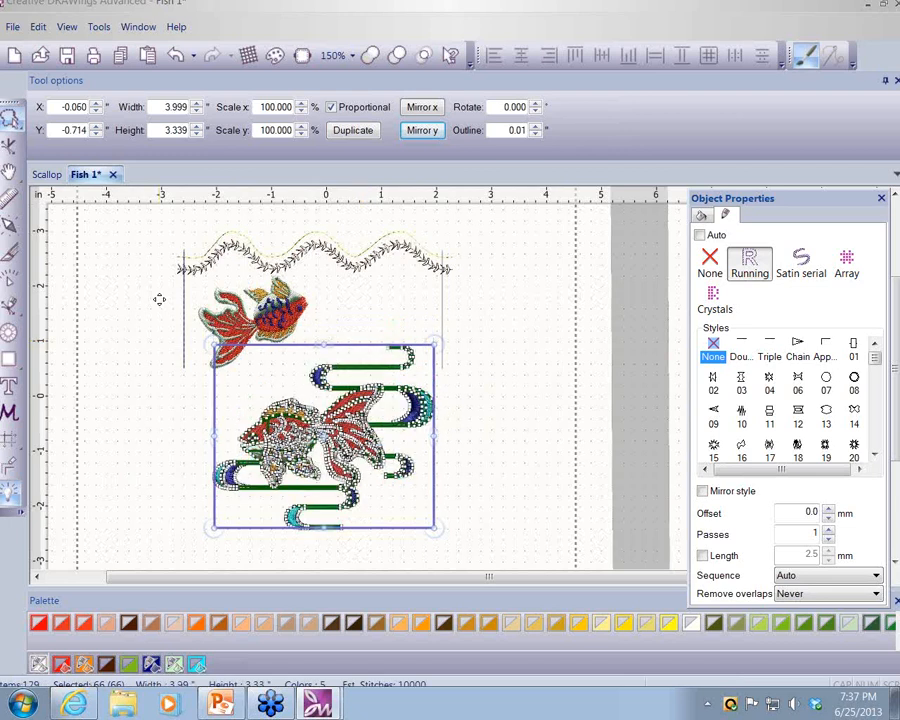
{"action": "left_click", "coordinate": [160, 302]}
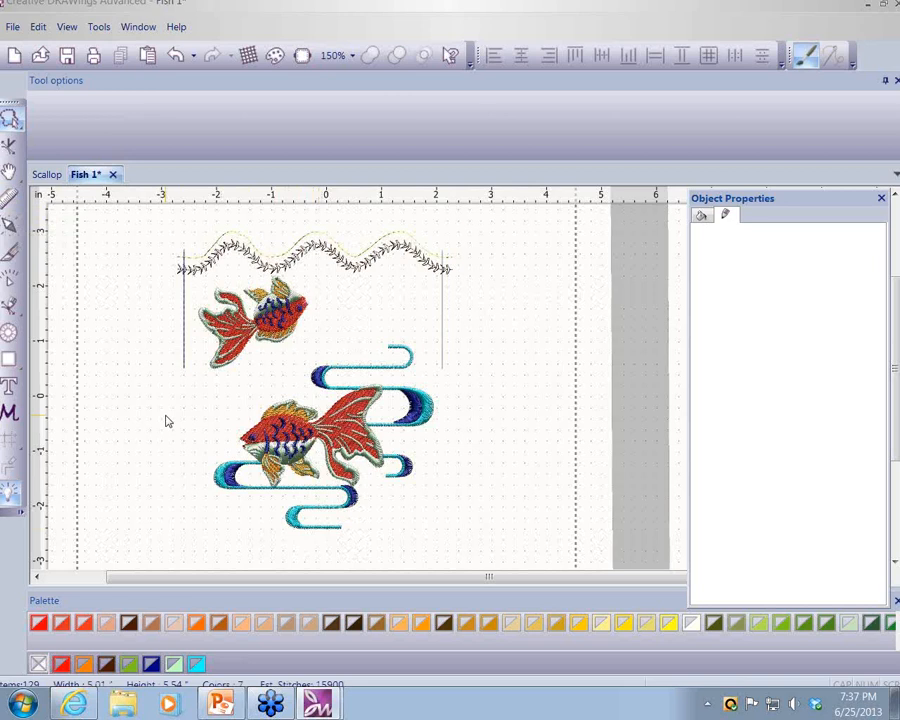
{"action": "left_click", "coordinate": [66, 56]}
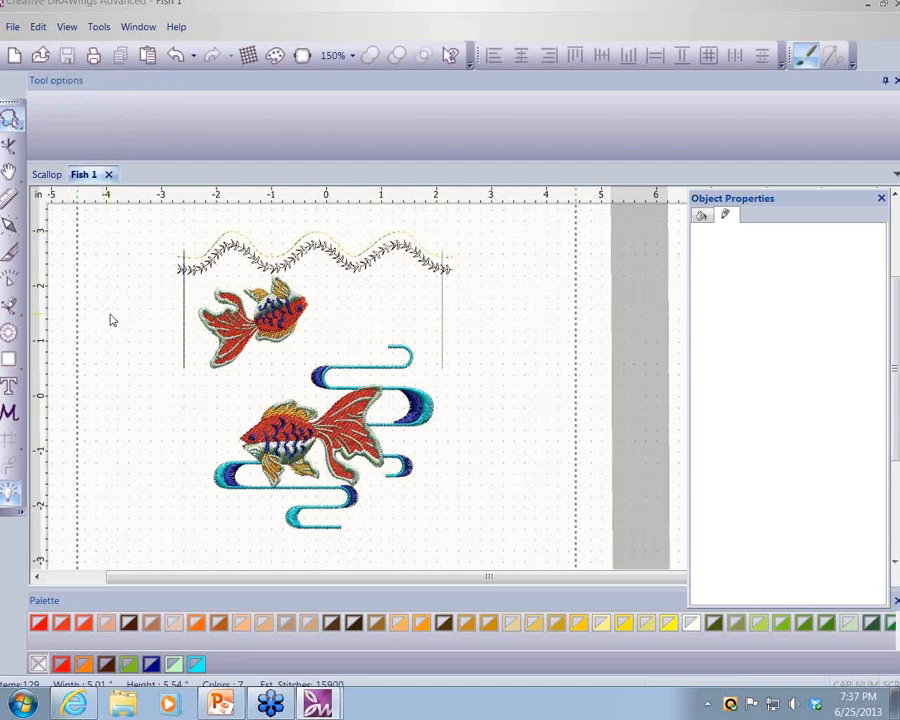
- Preview the stitching order with Slow redraw at 9900 RPM, stop it partway and close the preview
{"action": "left_click", "coordinate": [12, 285]}
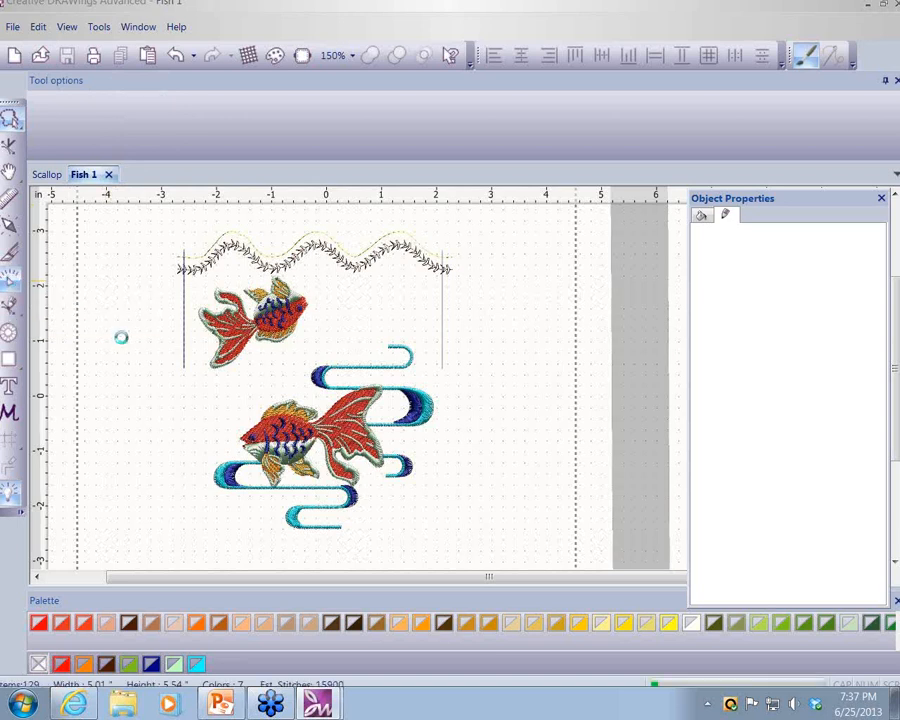
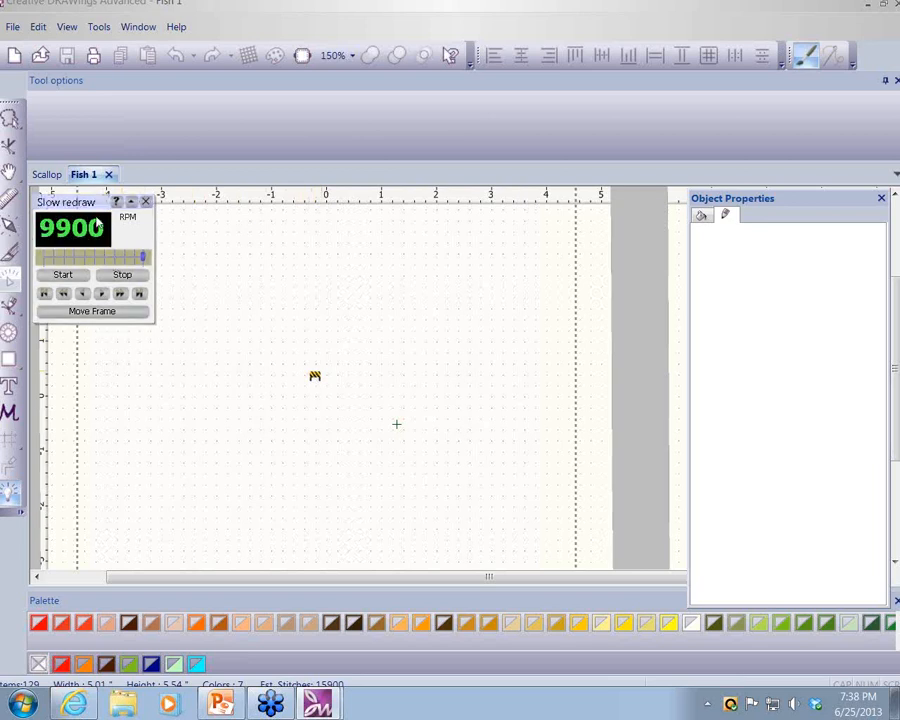
{"action": "left_click", "coordinate": [63, 275]}
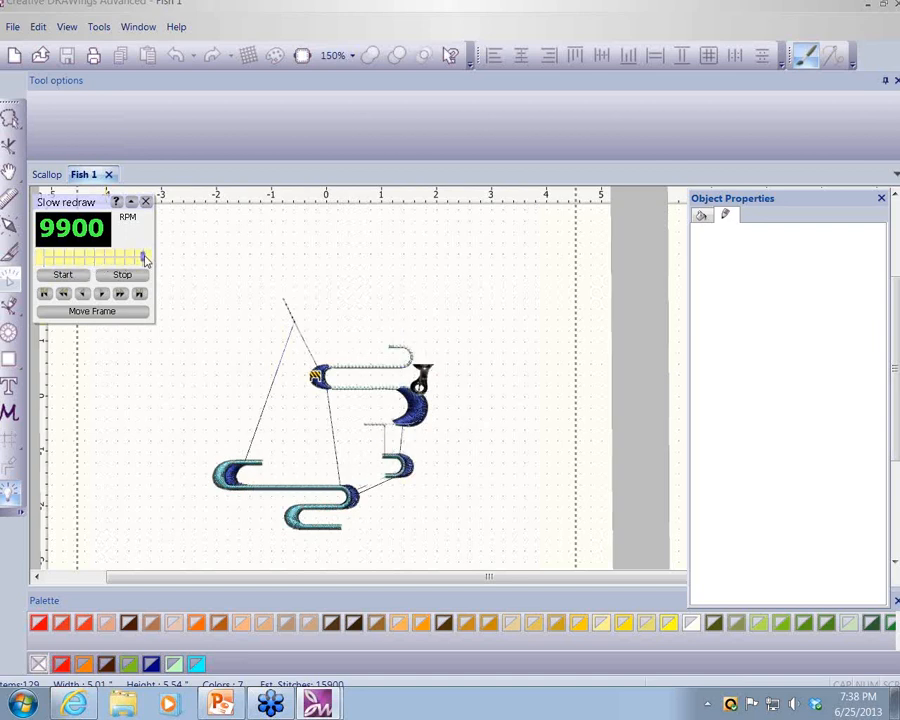
{"action": "mouse_move", "coordinate": [145, 259]}
{"action": "left_mouse_down"}
{"action": "mouse_move", "coordinate": [100, 256]}
{"action": "mouse_move", "coordinate": [145, 257]}
{"action": "left_mouse_up"}
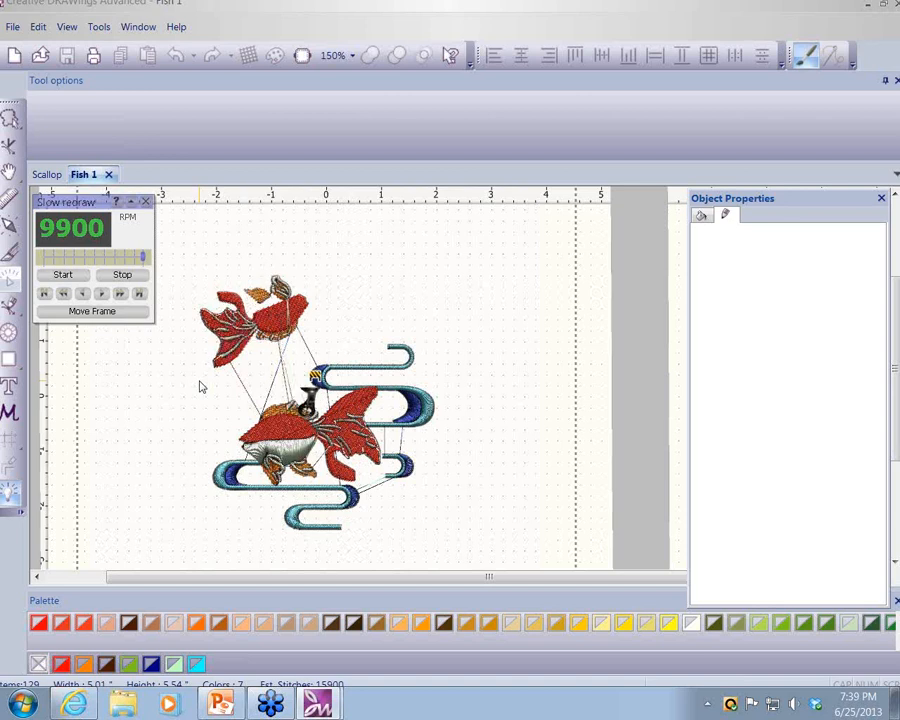
{"action": "left_click", "coordinate": [141, 287]}
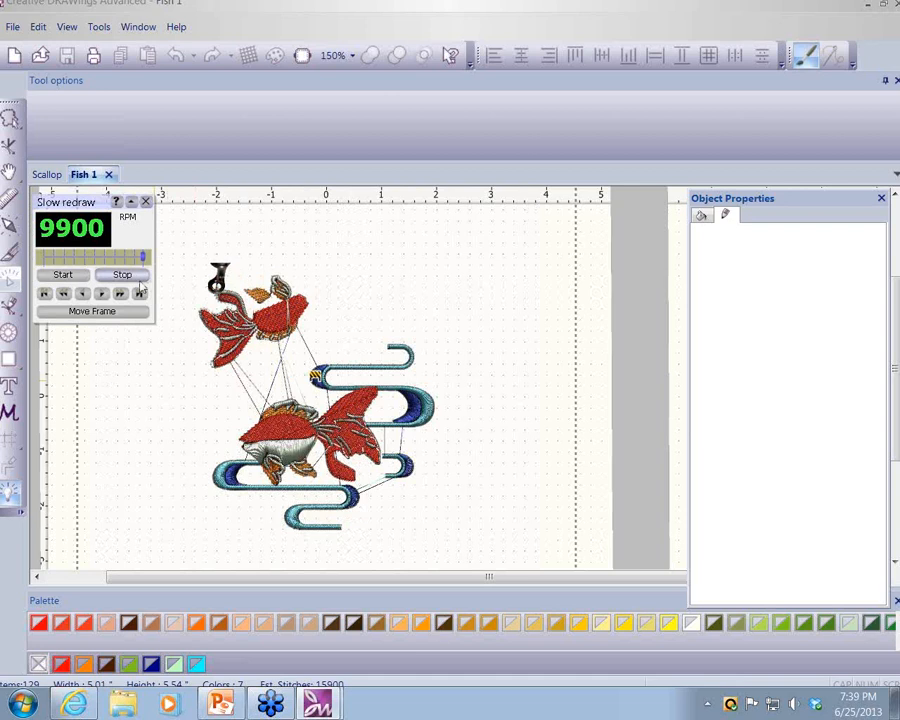
{"action": "left_click", "coordinate": [124, 277]}
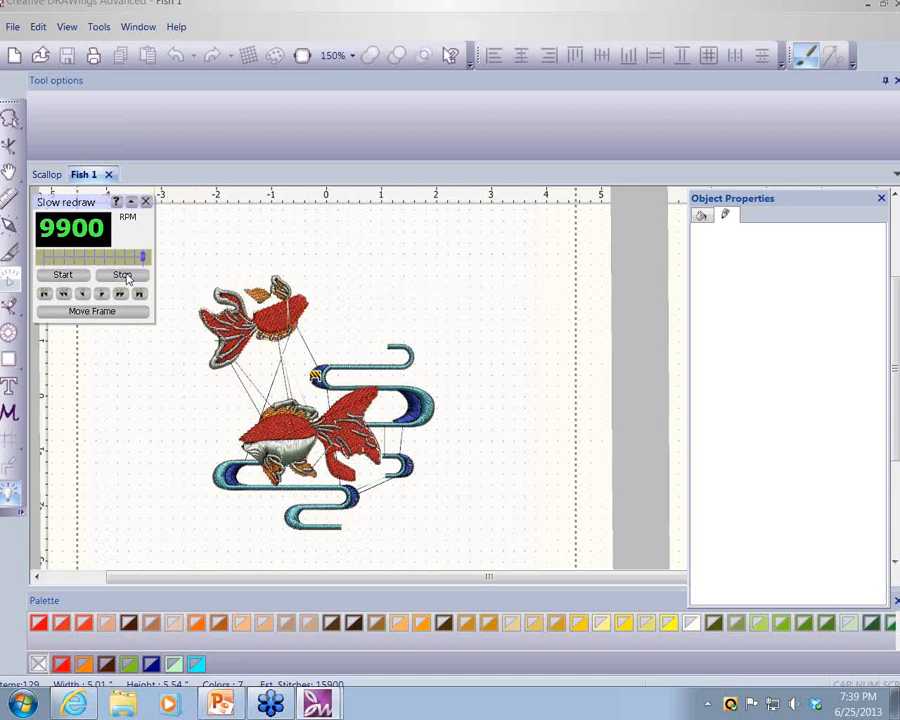
{"action": "left_click", "coordinate": [146, 203]}
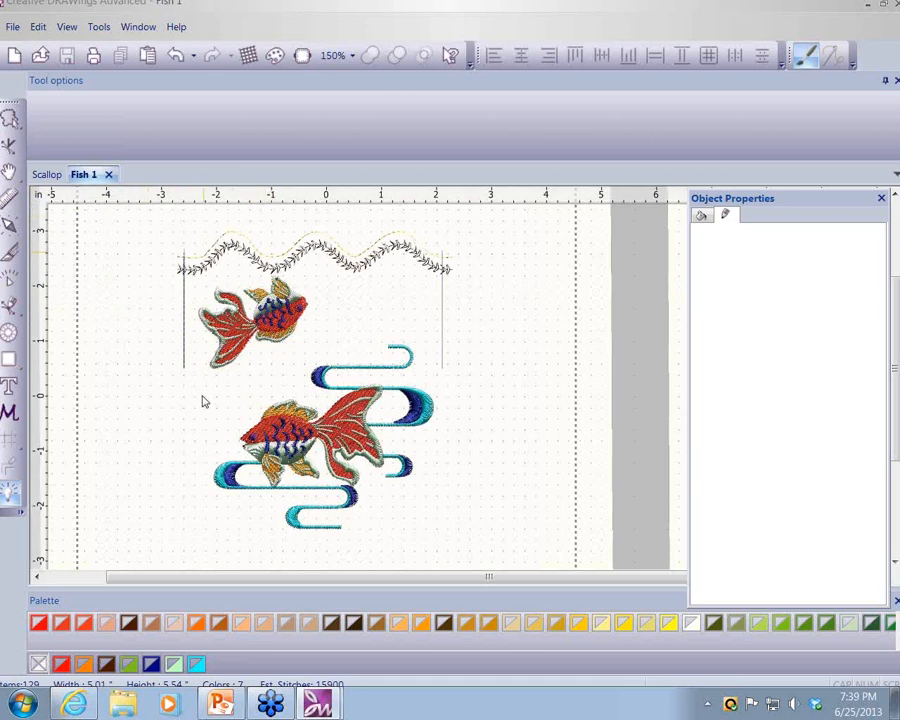
- Start saving a copy of the Fish 1 design, browsing to the EMB > Embf folder on LEXAR MEDIA (I:)
{"action": "left_click", "coordinate": [13, 27]}
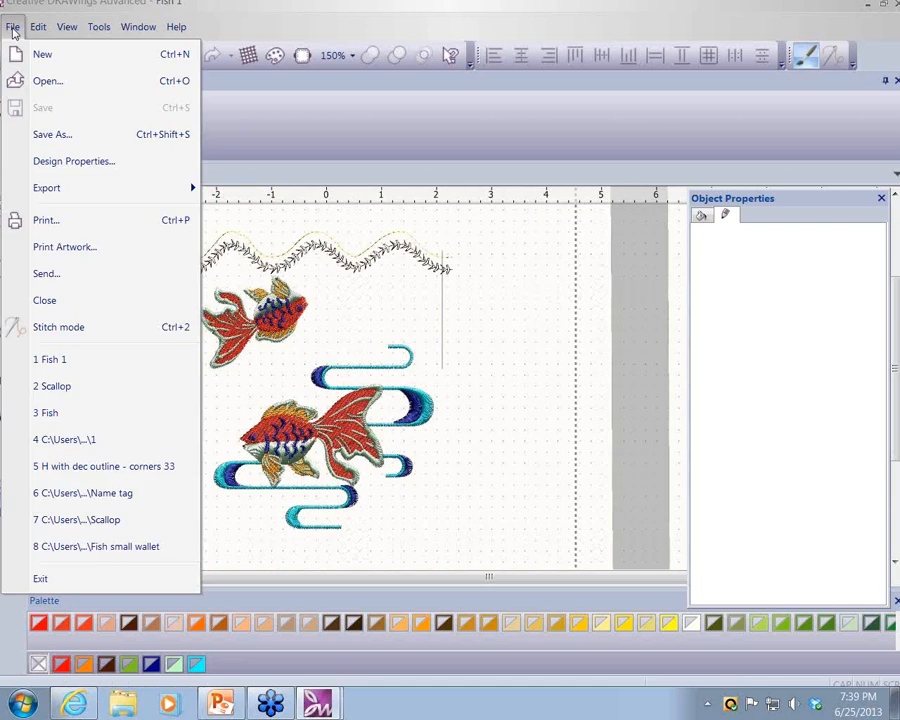
{"action": "left_click", "coordinate": [45, 138]}
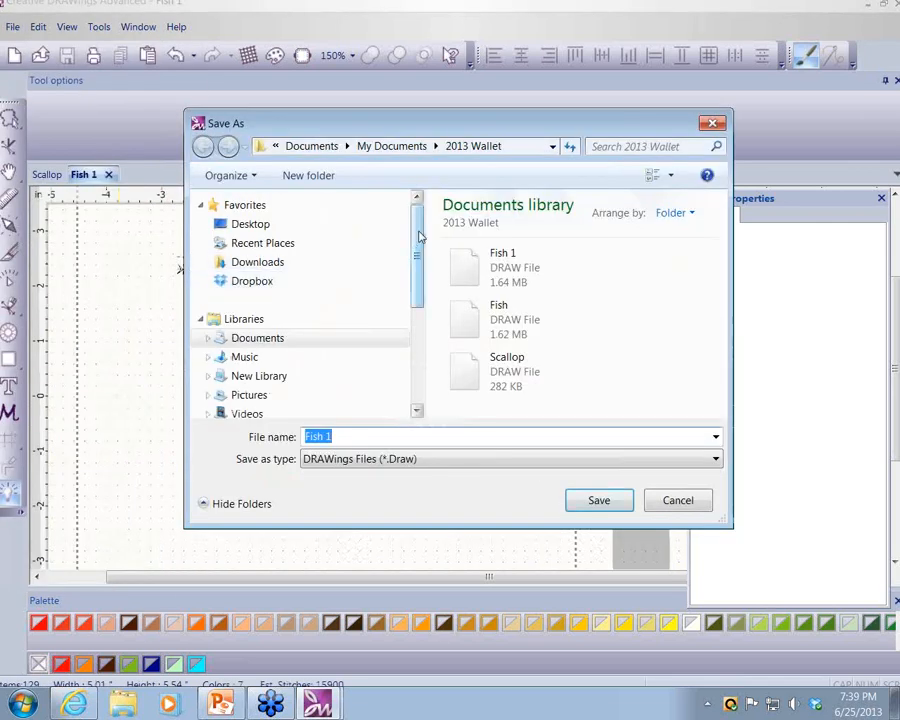
{"action": "left_click_drag", "start_coordinate": [421, 237], "coordinate": [421, 356]}
{"action": "left_click_drag", "start_coordinate": [420, 276], "coordinate": [420, 378]}
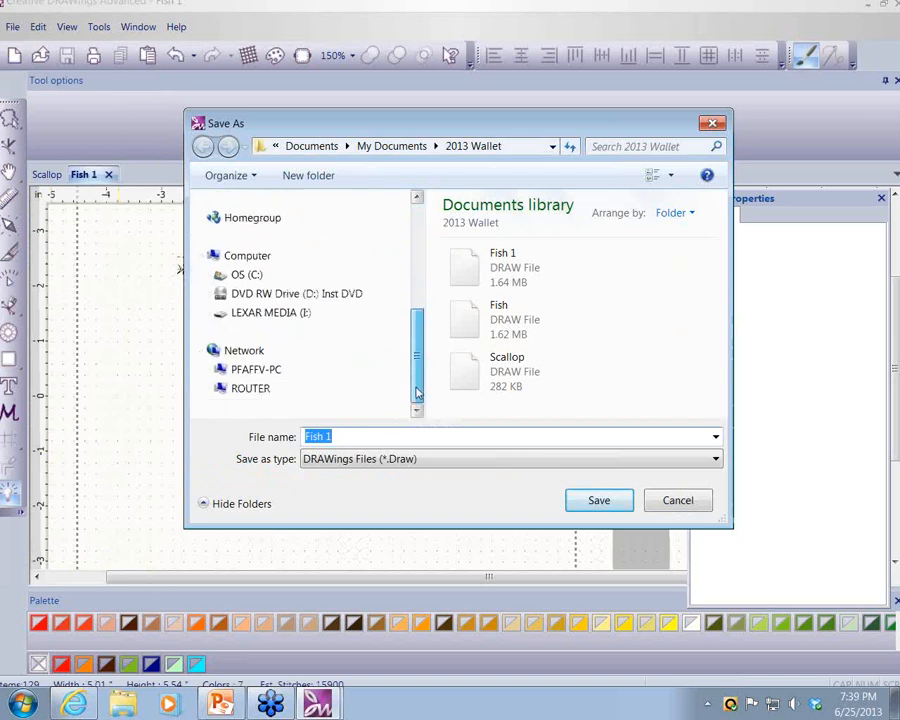
{"action": "left_click", "coordinate": [272, 314]}
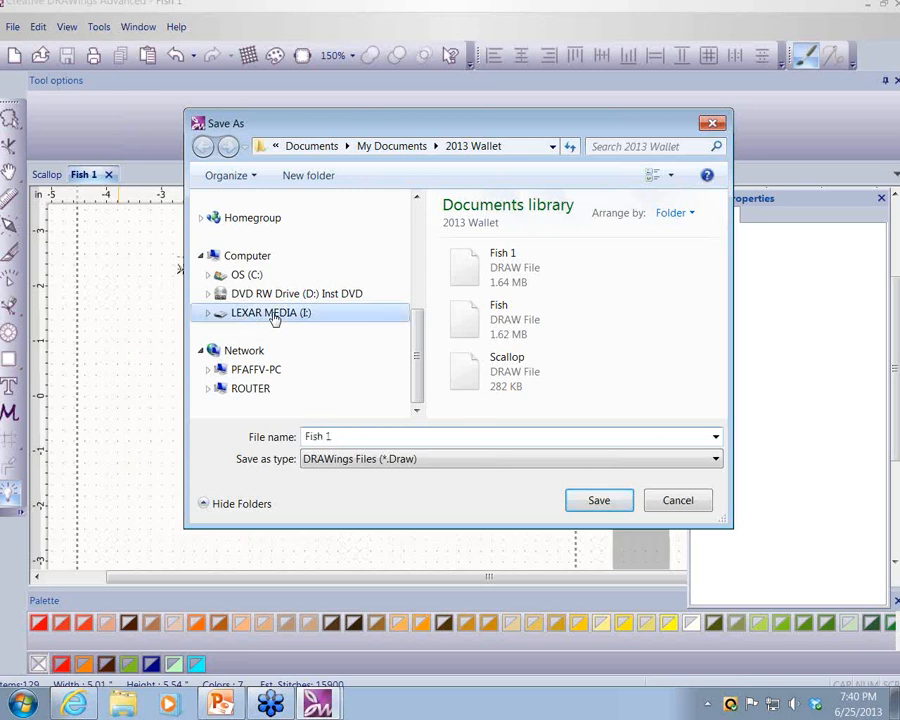
{"action": "double_click", "coordinate": [480, 262]}
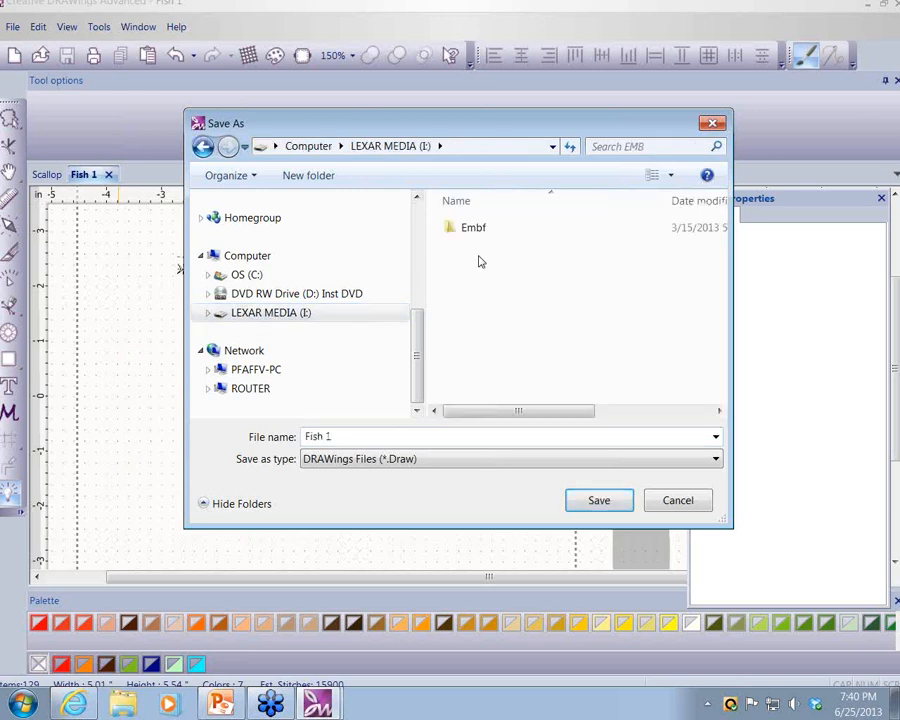
{"action": "double_click", "coordinate": [474, 229]}
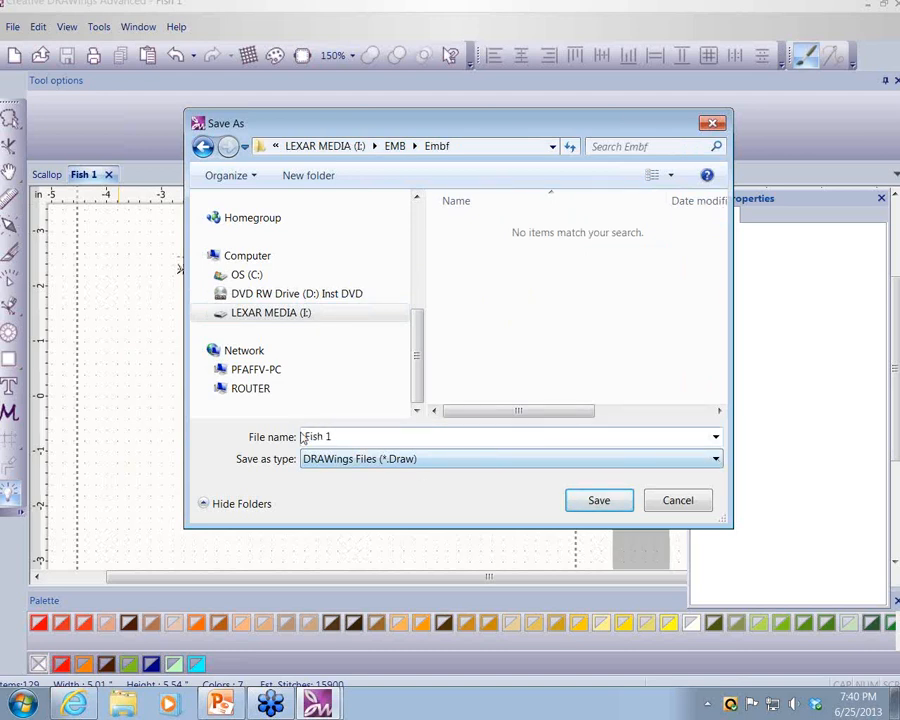
- Save Fish 1 to the USB folder in Janome (*.Jef) format using the Janome Generic machine macro
{"action": "left_click", "coordinate": [716, 460]}
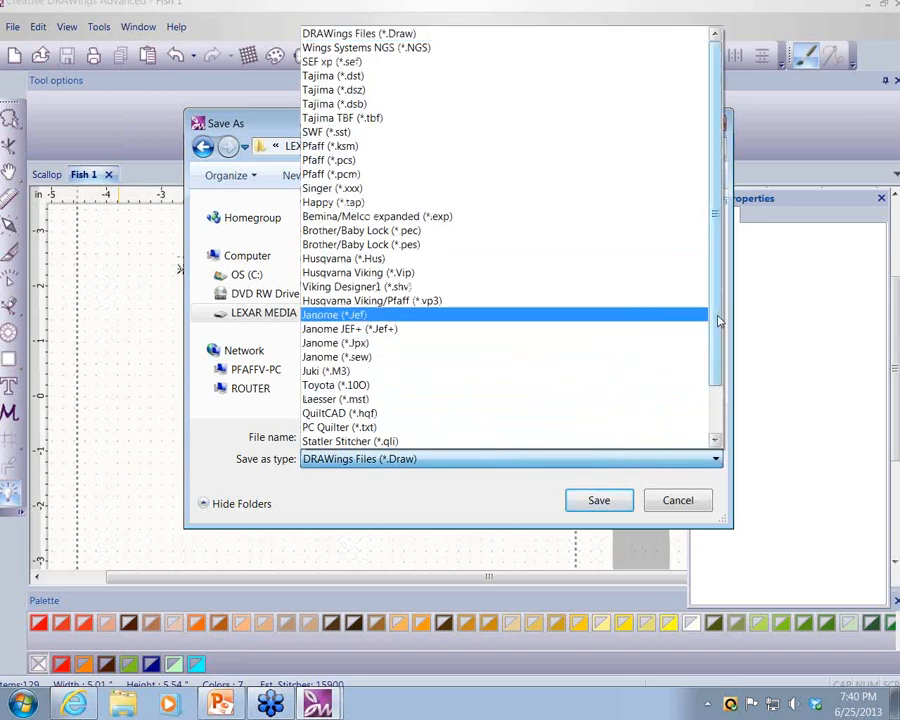
{"action": "left_click_drag", "start_coordinate": [716, 320], "coordinate": [716, 376]}
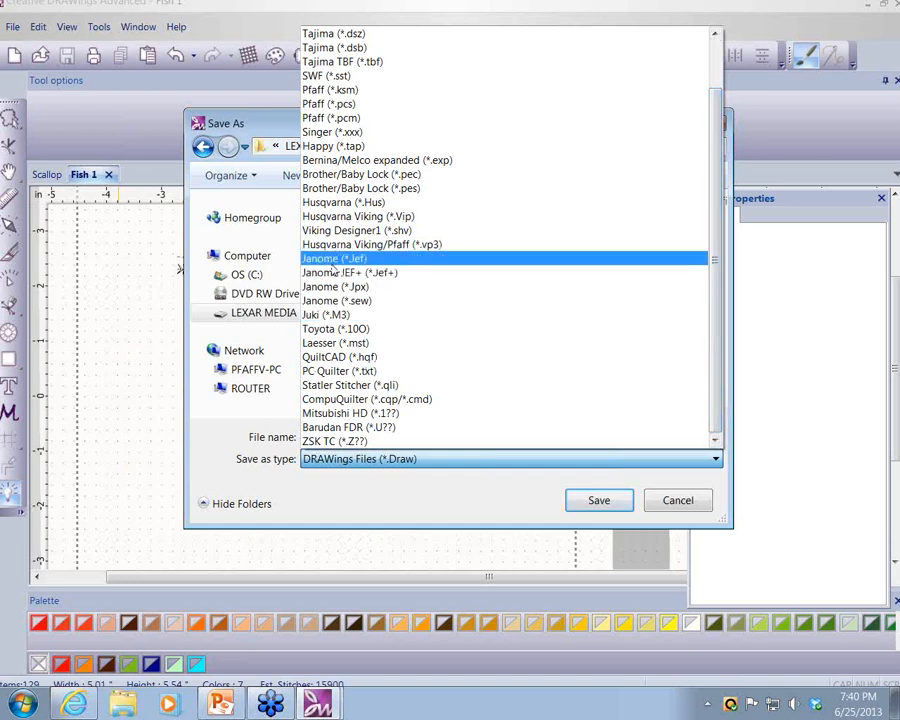
{"action": "left_click", "coordinate": [457, 260]}
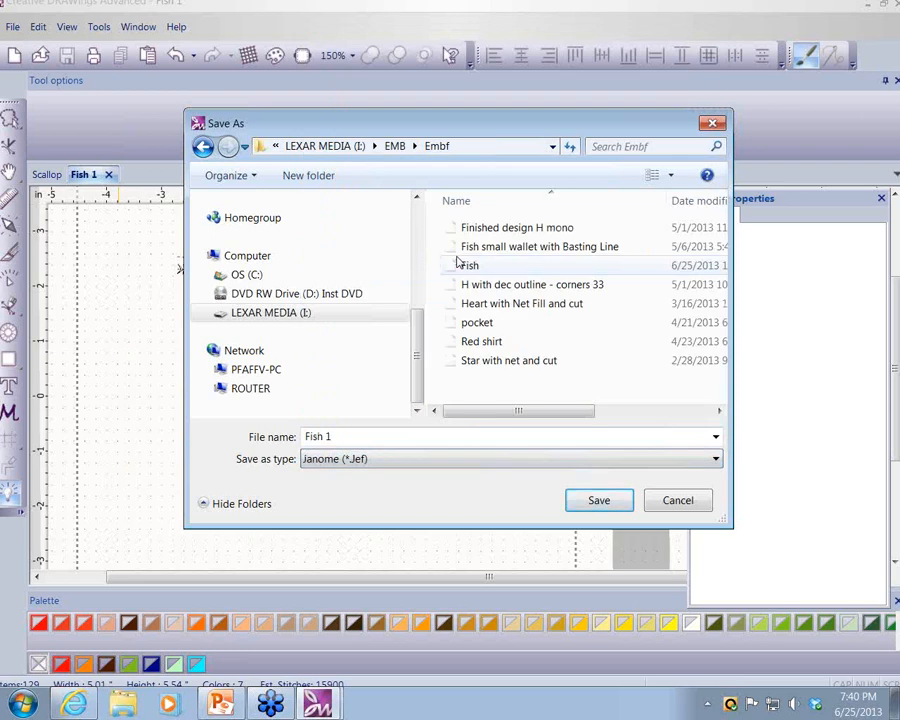
{"action": "left_click", "coordinate": [600, 501]}
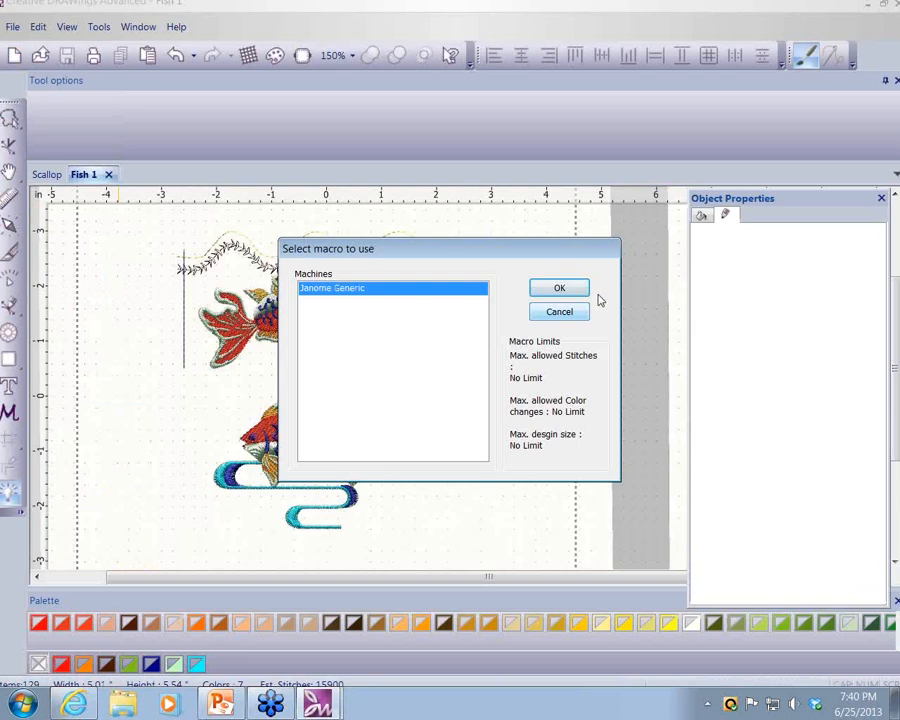
{"action": "left_click", "coordinate": [574, 291]}
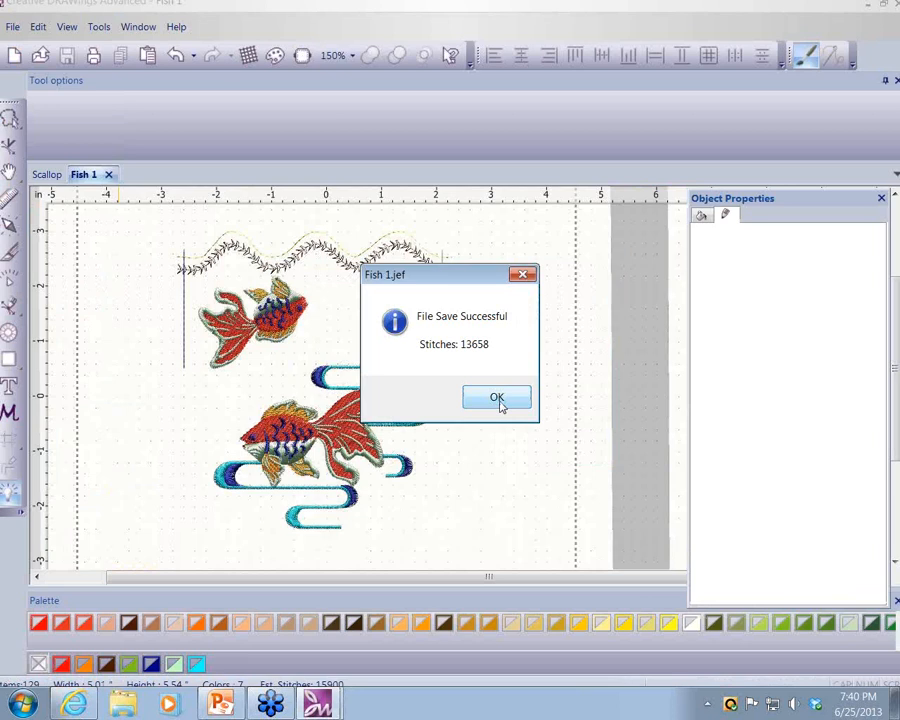
{"action": "left_click", "coordinate": [497, 398]}
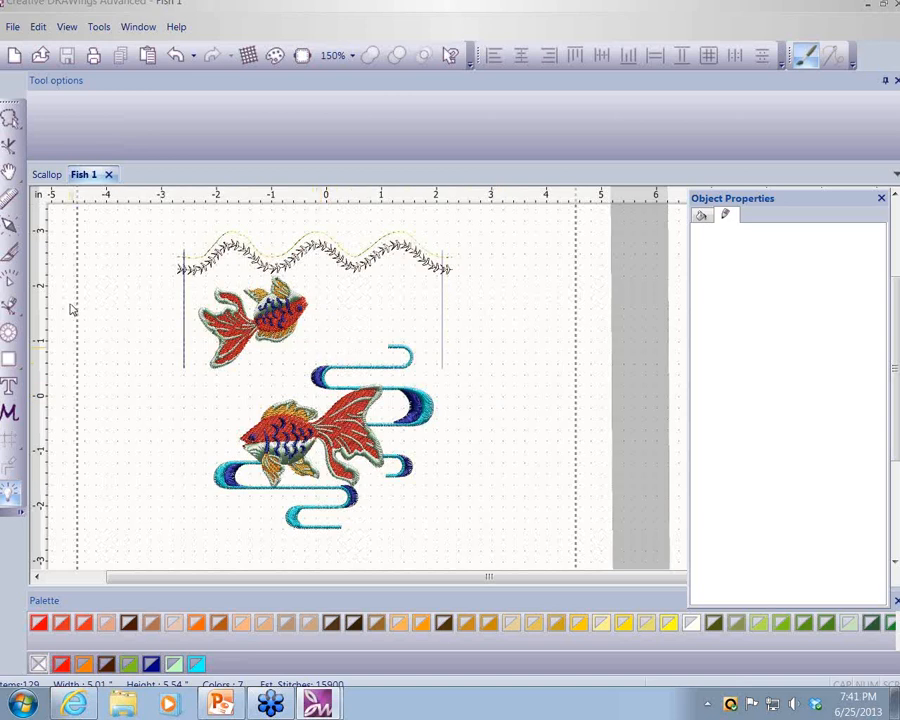
- Activate the crystal tool with the Swarovski Round palette, Amethyst color and size SS 10 /PP 21
{"action": "left_click", "coordinate": [9, 337]}
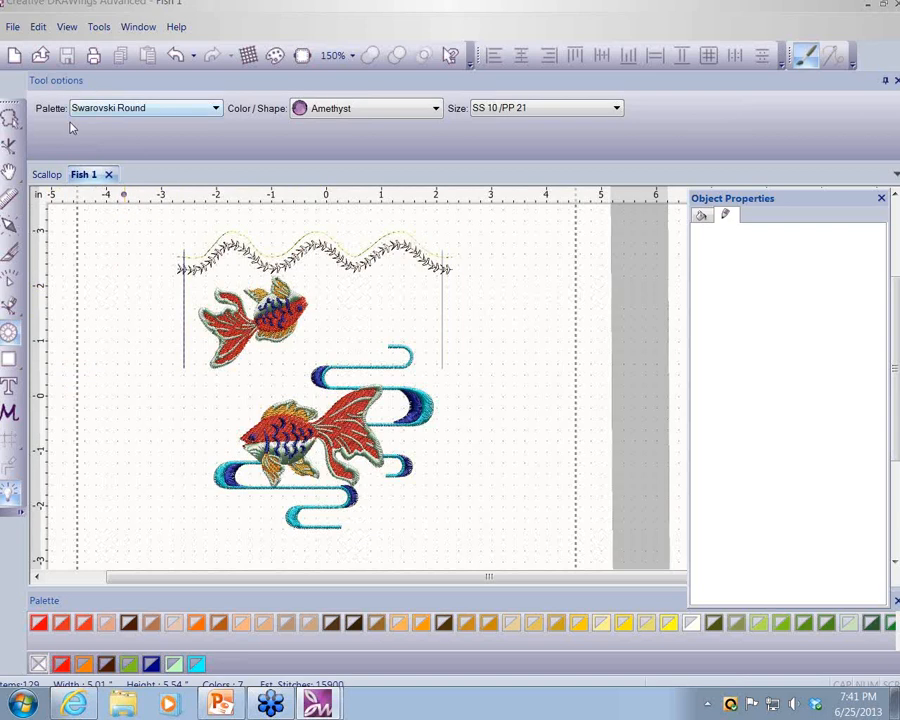
{"action": "left_click", "coordinate": [216, 109]}
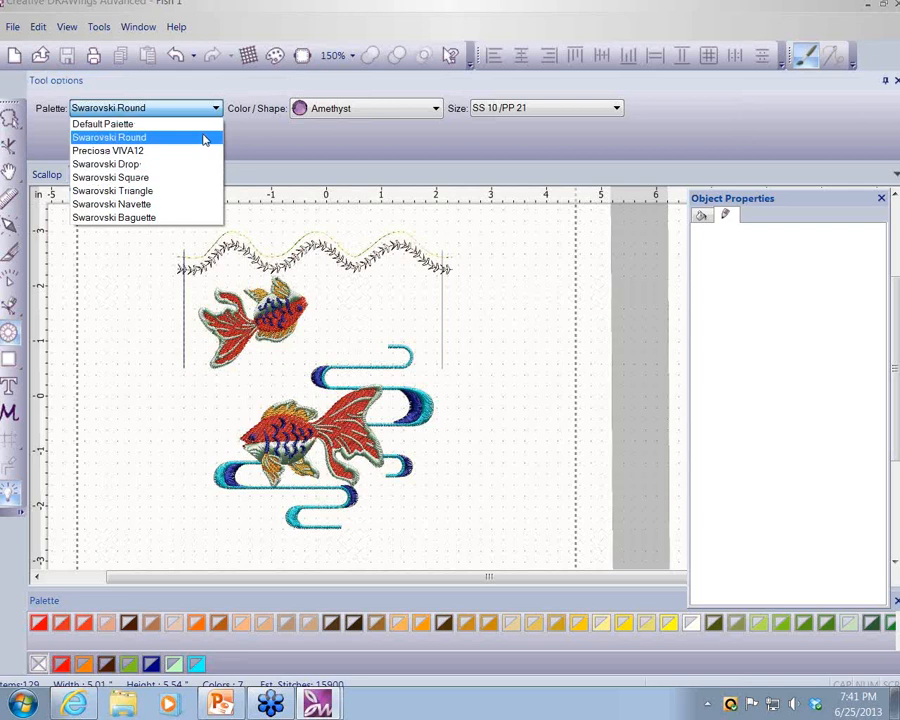
{"action": "left_click", "coordinate": [206, 139]}
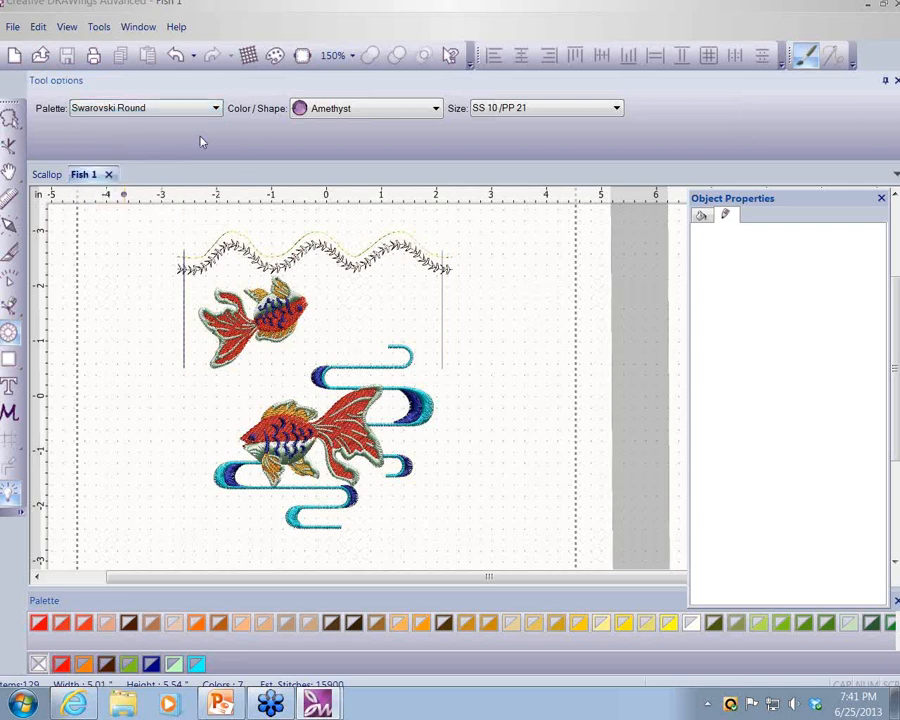
{"action": "left_click", "coordinate": [436, 109]}
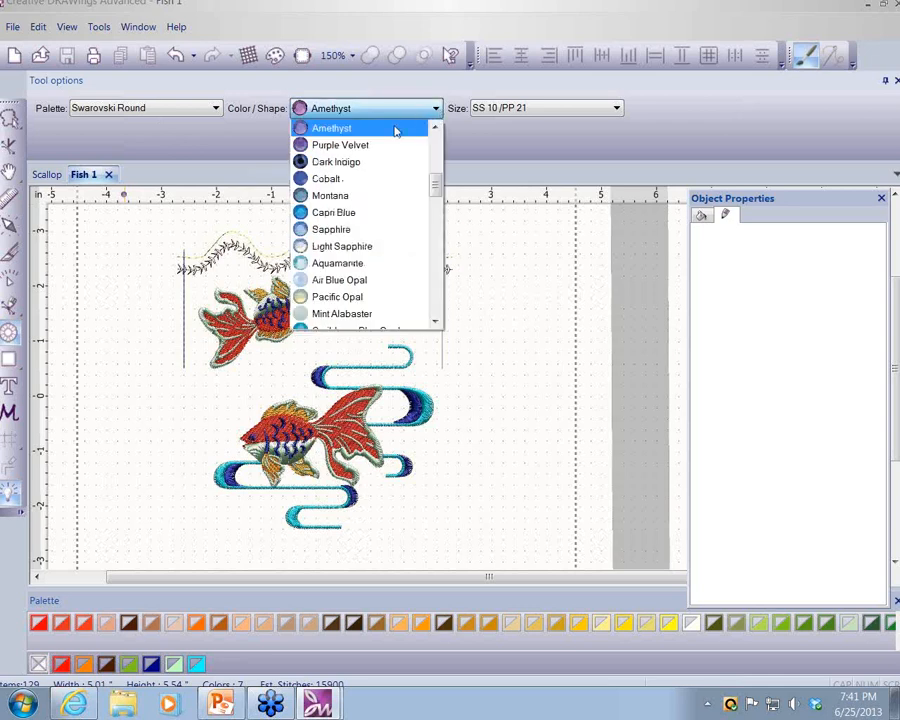
{"action": "left_click", "coordinate": [395, 130]}
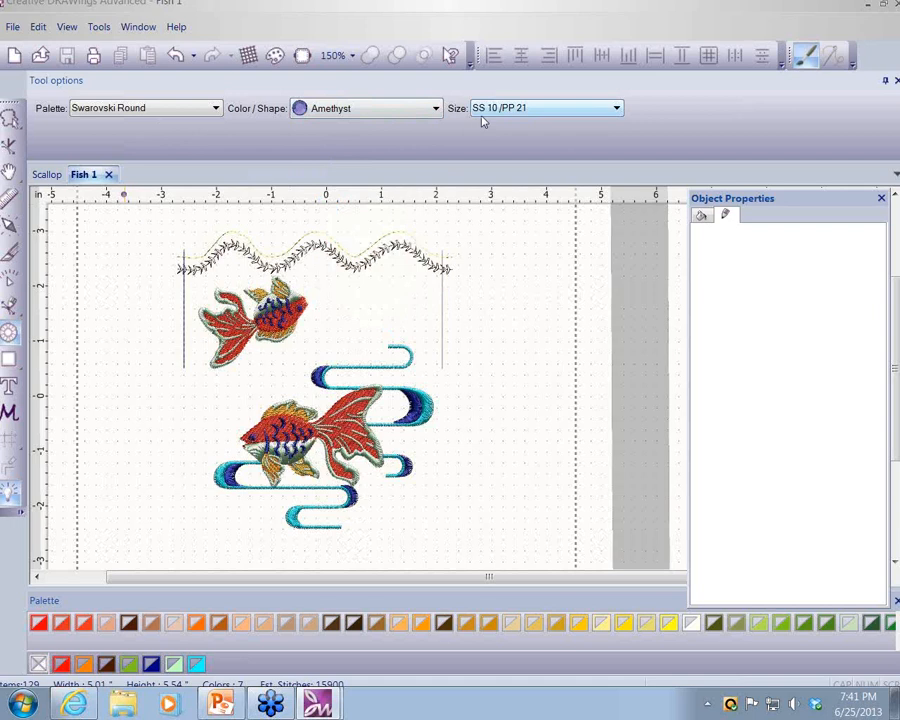
{"action": "left_click", "coordinate": [617, 109]}
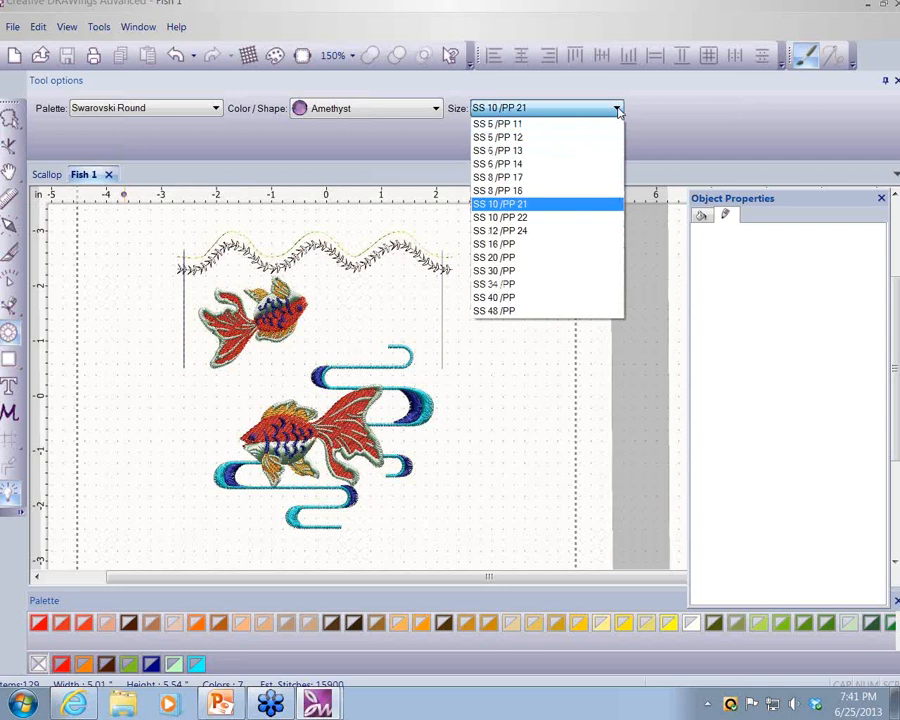
{"action": "left_click", "coordinate": [617, 109]}
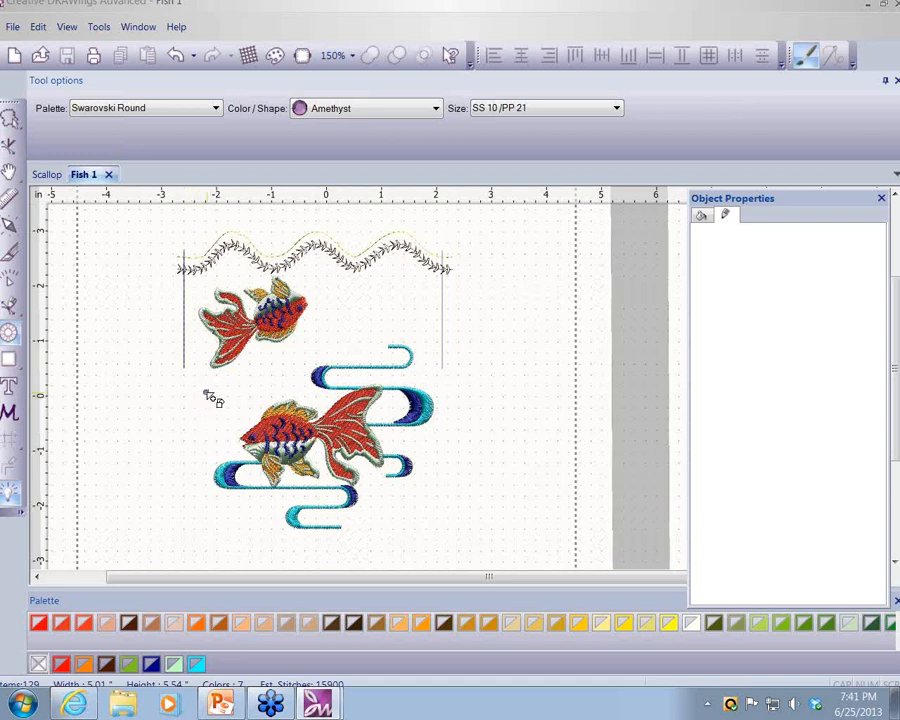
- Scatter 19 single crystals in a diagonal trail from the small fish's mouth down to the large fish's mouth
{"action": "left_click", "coordinate": [330, 322]}
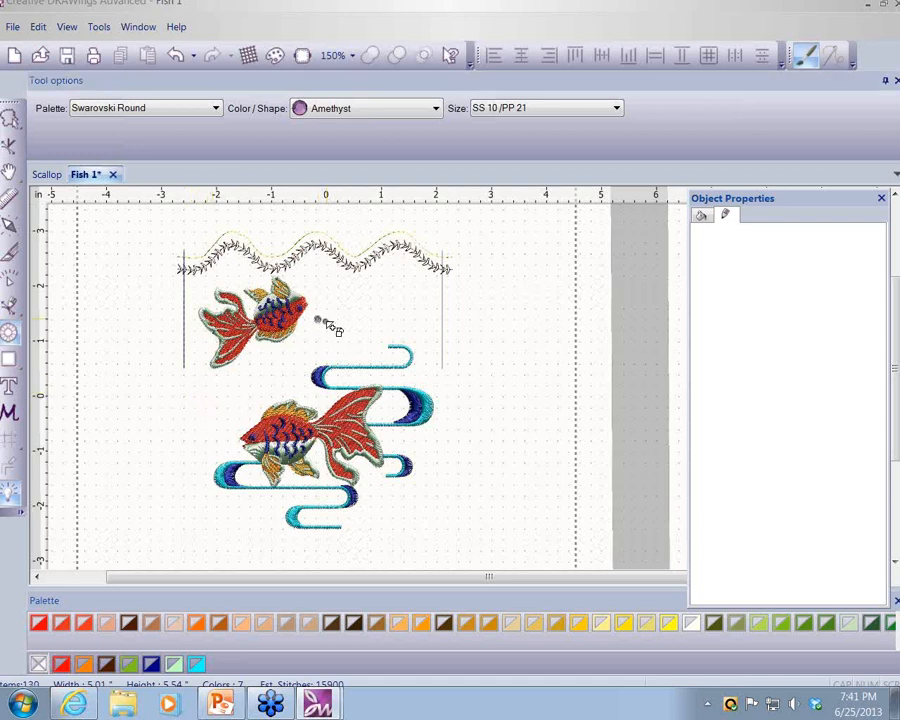
{"action": "left_click", "coordinate": [332, 326]}
{"action": "left_click", "coordinate": [353, 334]}
{"action": "left_click", "coordinate": [321, 348]}
{"action": "left_click", "coordinate": [314, 336]}
{"action": "left_click", "coordinate": [299, 349]}
{"action": "left_click", "coordinate": [309, 371]}
{"action": "left_click", "coordinate": [284, 388]}
{"action": "left_click", "coordinate": [286, 369]}
{"action": "left_click", "coordinate": [263, 364]}
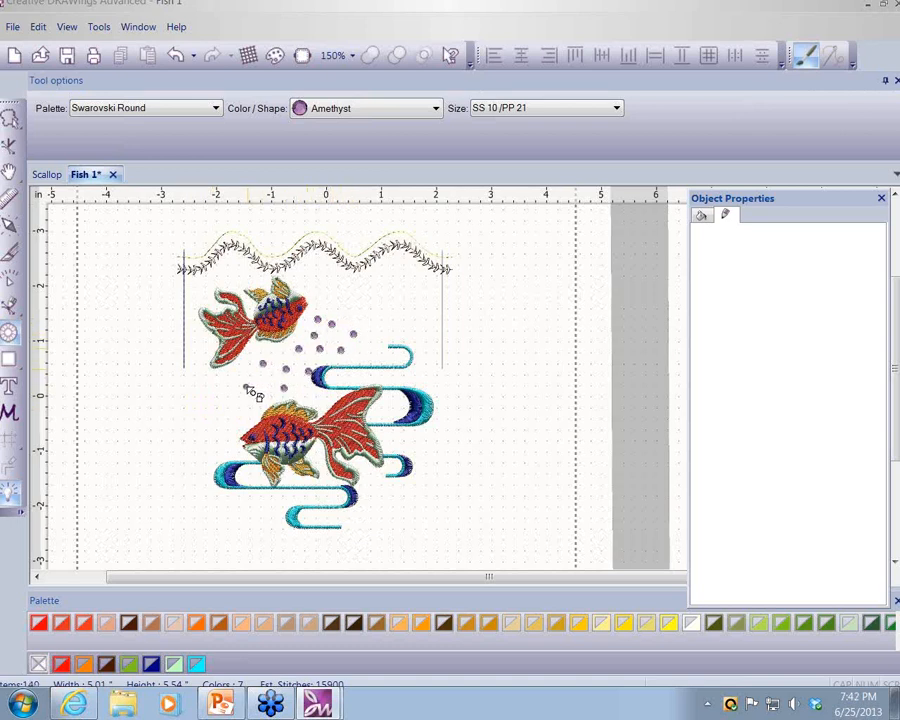
{"action": "left_click", "coordinate": [248, 388]}
{"action": "left_click", "coordinate": [264, 388]}
{"action": "left_click", "coordinate": [262, 403]}
{"action": "left_click", "coordinate": [251, 415]}
{"action": "left_click", "coordinate": [226, 396]}
{"action": "left_click", "coordinate": [228, 418]}
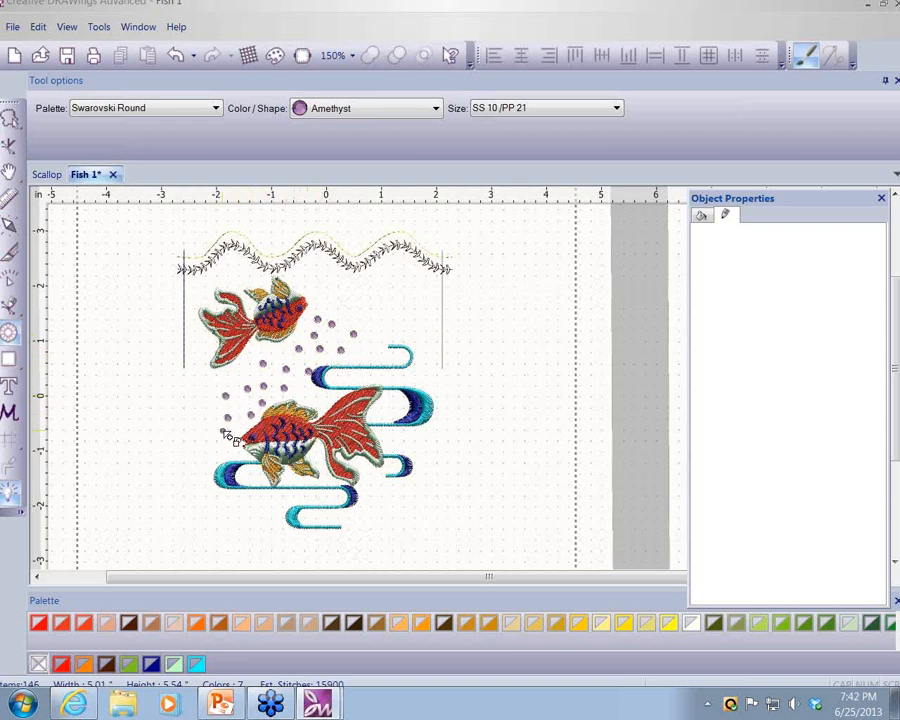
{"action": "left_click", "coordinate": [223, 432]}
{"action": "left_click", "coordinate": [213, 409]}
{"action": "left_click", "coordinate": [9, 118]}
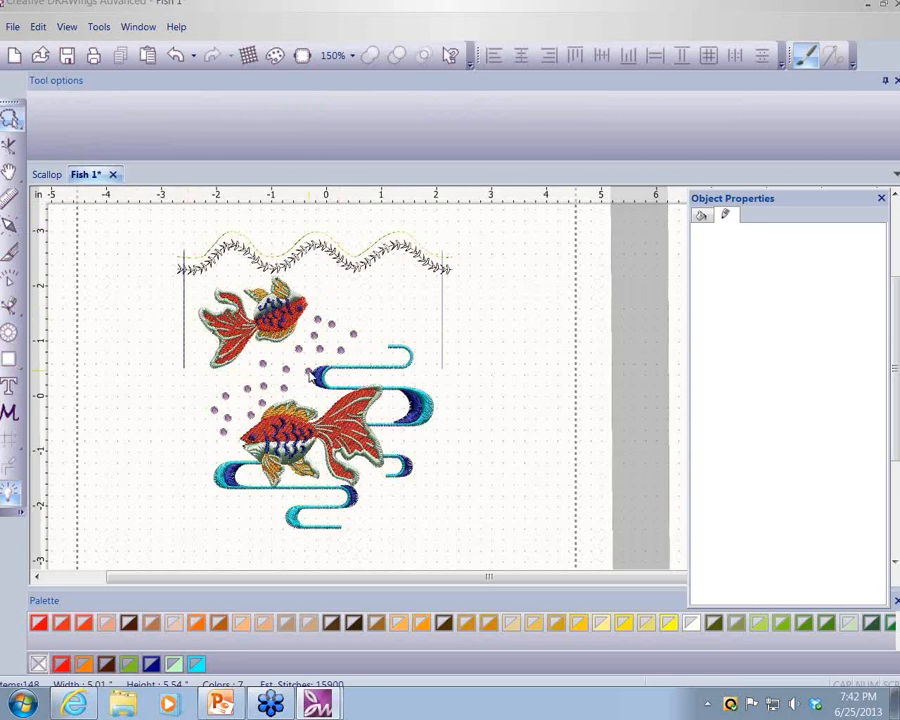
- Move the crystal touching the upper wave to about X -0.45, Y 0.54 in, and delete the crystal just below the small fish
{"action": "scroll", "coordinate": [310, 373], "scroll_direction": "up", "scroll_amount": 5}
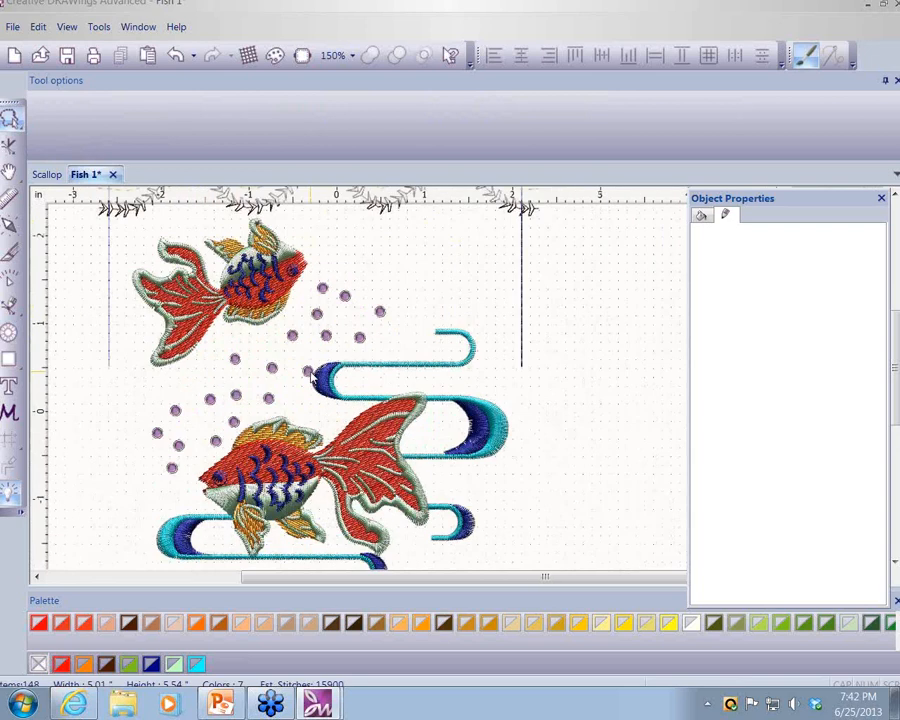
{"action": "left_click", "coordinate": [310, 369]}
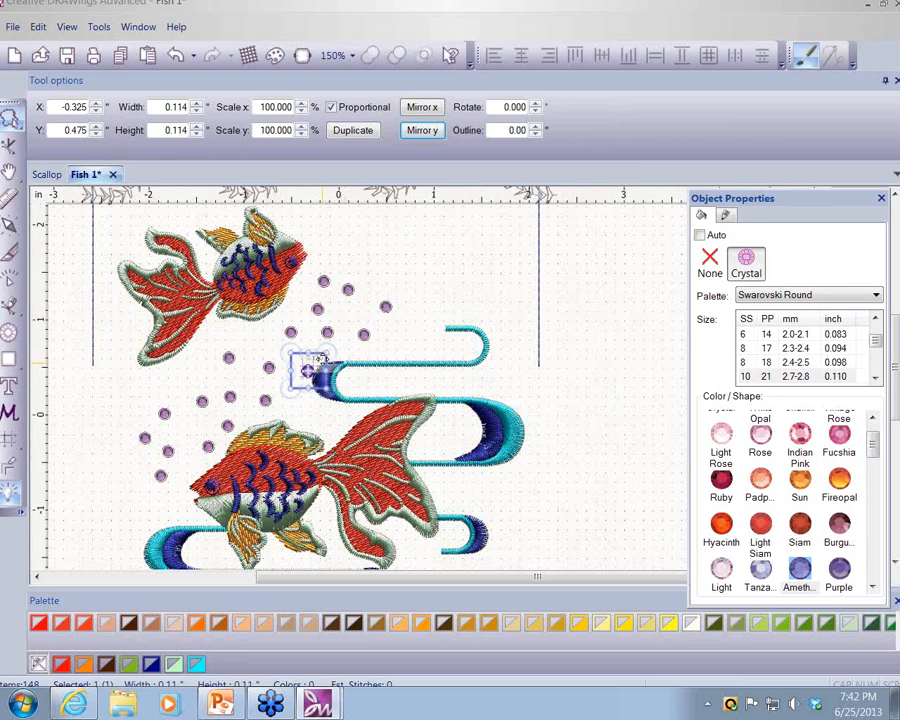
{"action": "left_click_drag", "start_coordinate": [320, 357], "coordinate": [305, 355]}
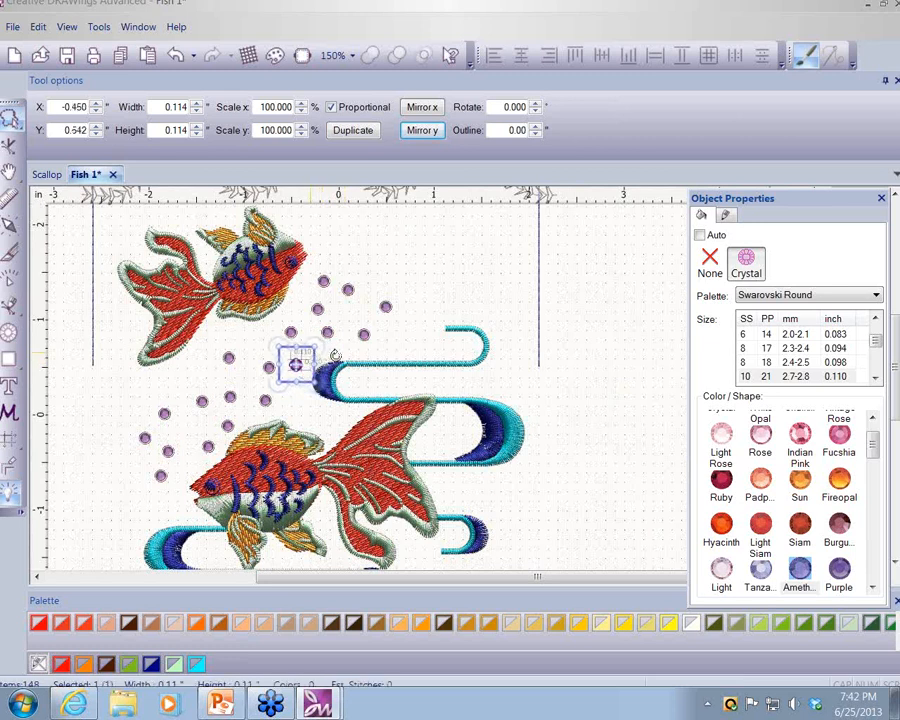
{"action": "left_click", "coordinate": [229, 359]}
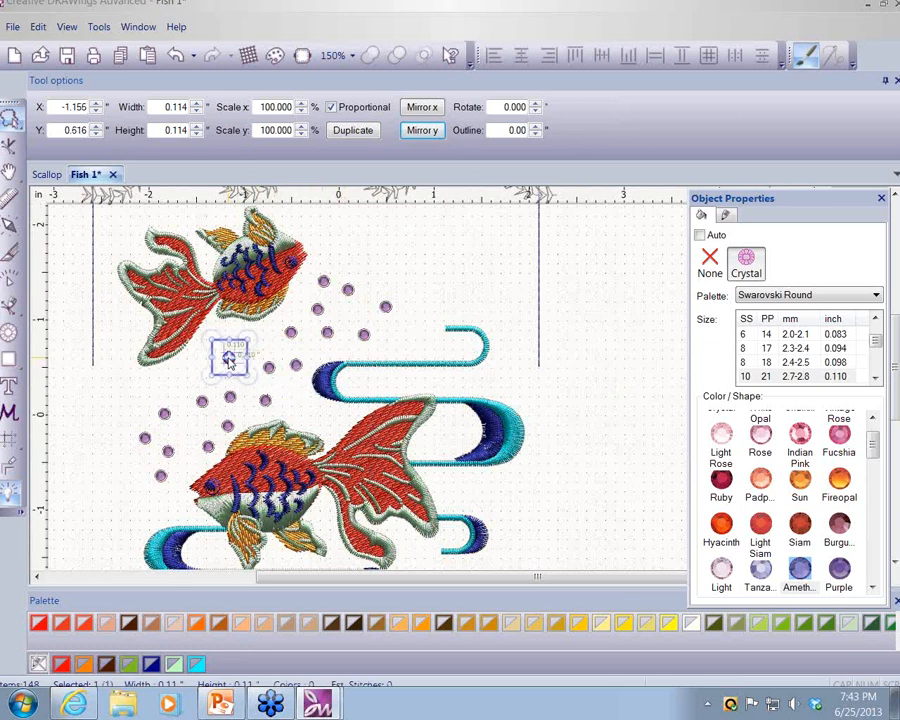
{"action": "key", "text": "Delete"}
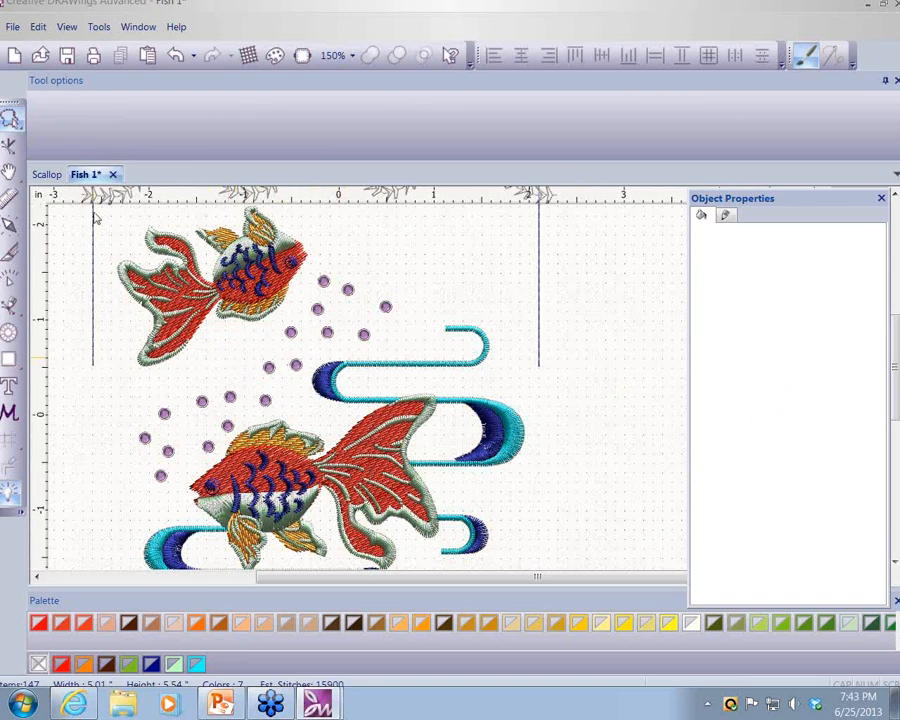
- Open the Crystals/Cutters export for the Zing cutter and set the laser-dot origin to the template's upper-right corner
{"action": "left_click", "coordinate": [13, 27]}
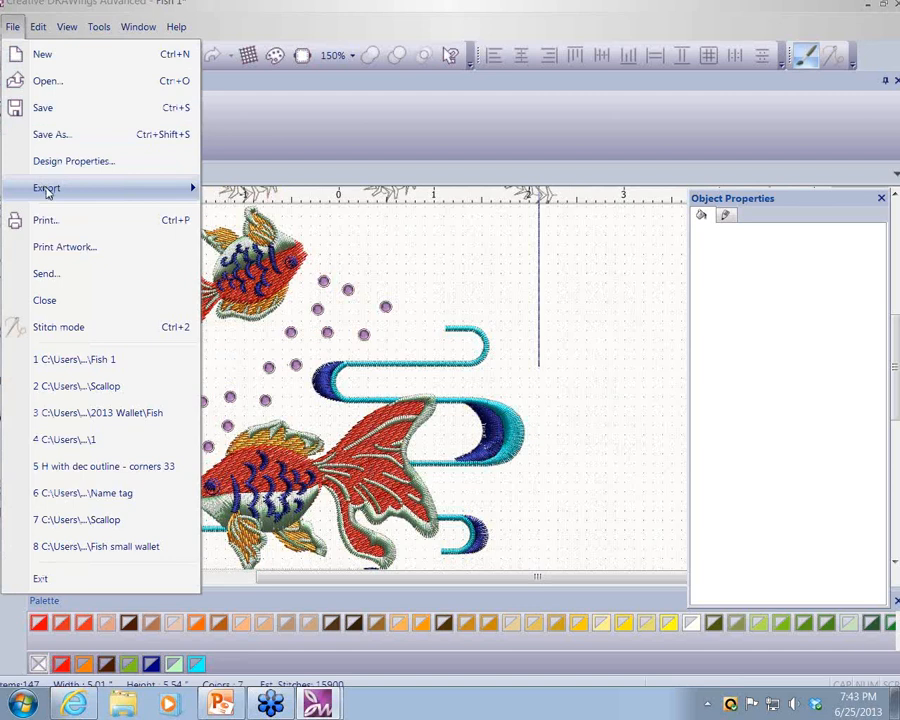
{"action": "mouse_move", "coordinate": [47, 190]}
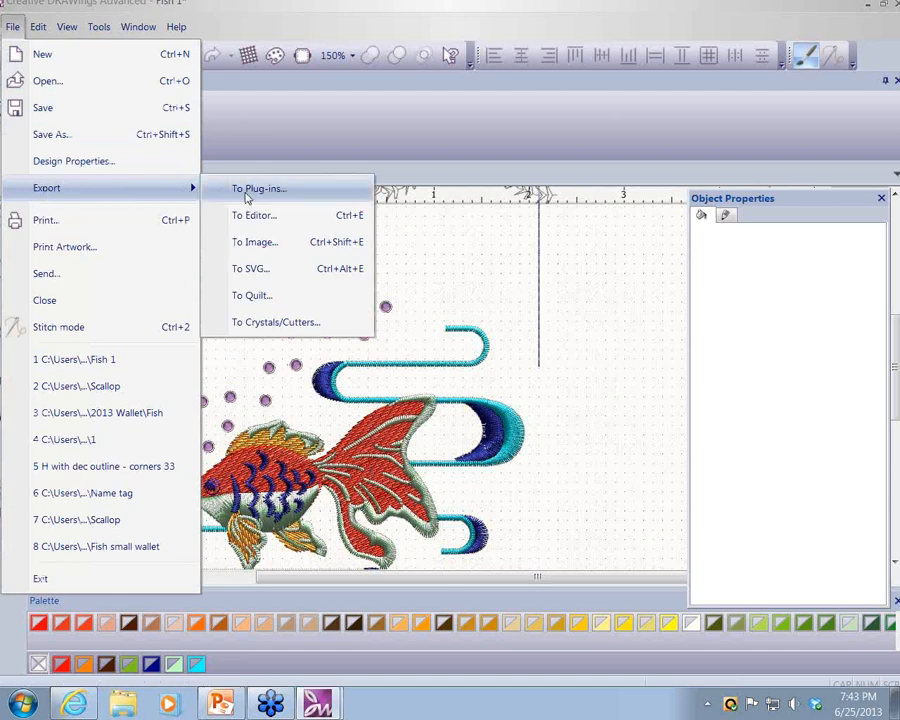
{"action": "left_click", "coordinate": [284, 322]}
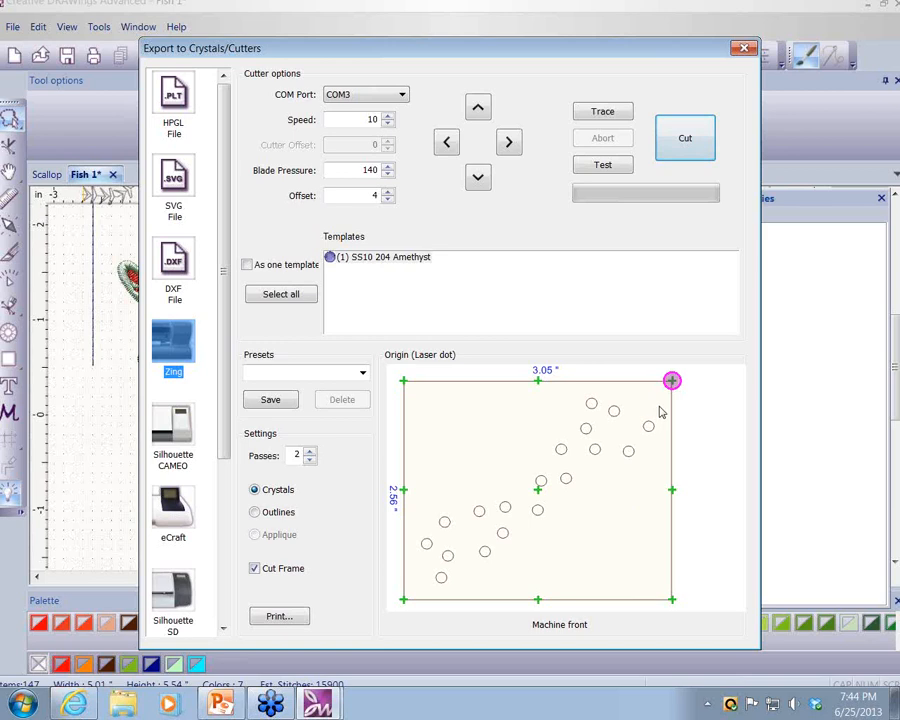
{"action": "left_click", "coordinate": [403, 381]}
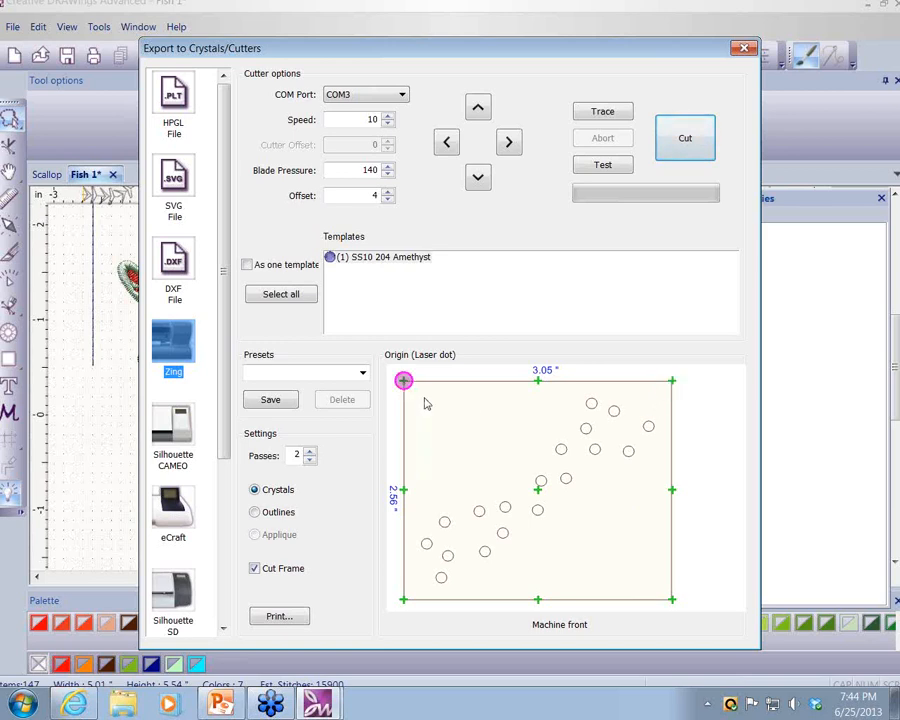
{"action": "left_click", "coordinate": [672, 381]}
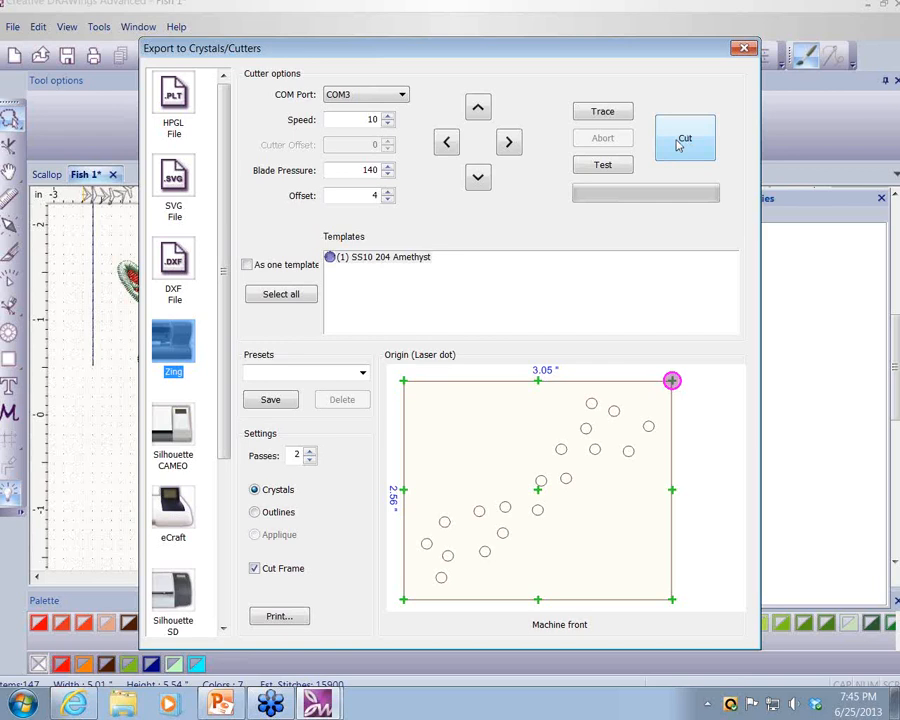
- Switch to the PowerPoint presentation, start the slide show from slide 16 and advance to the "Create the crystal template" slide
{"action": "left_click", "coordinate": [222, 705]}
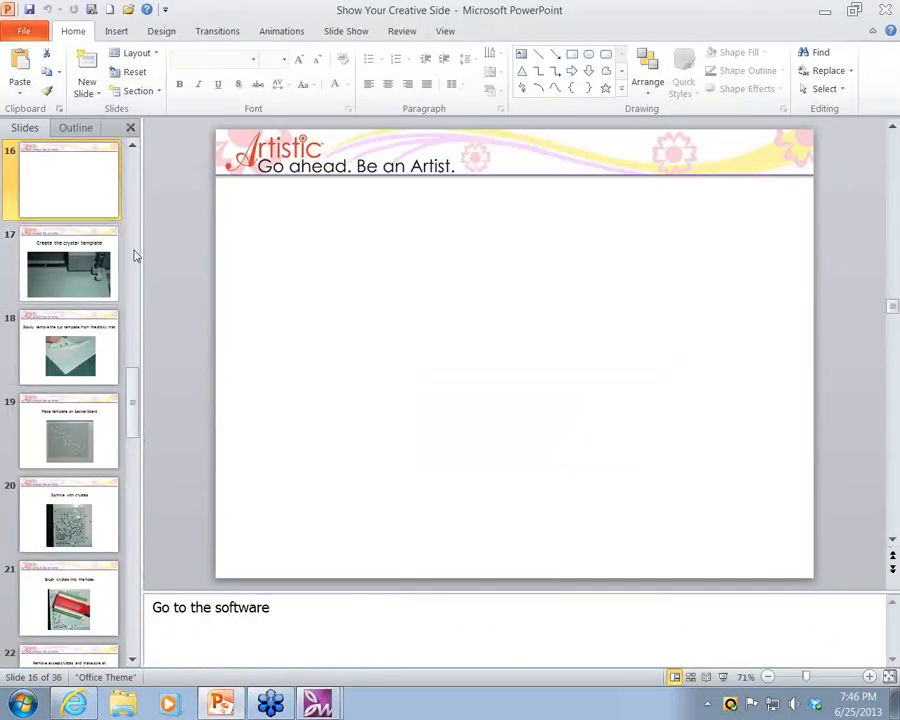
{"action": "left_click", "coordinate": [723, 677]}
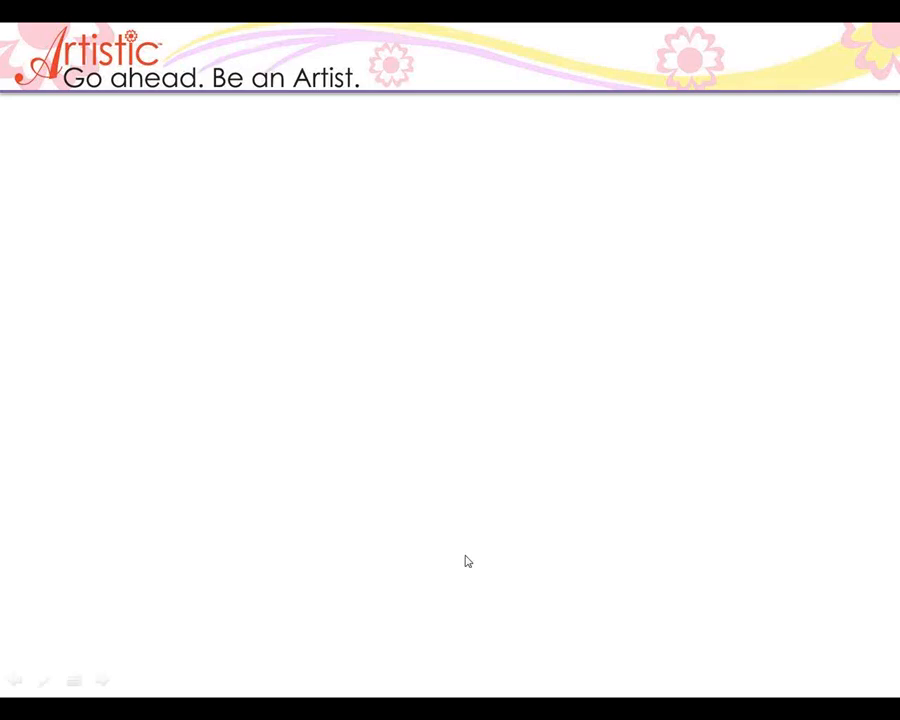
{"action": "left_click", "coordinate": [465, 556]}
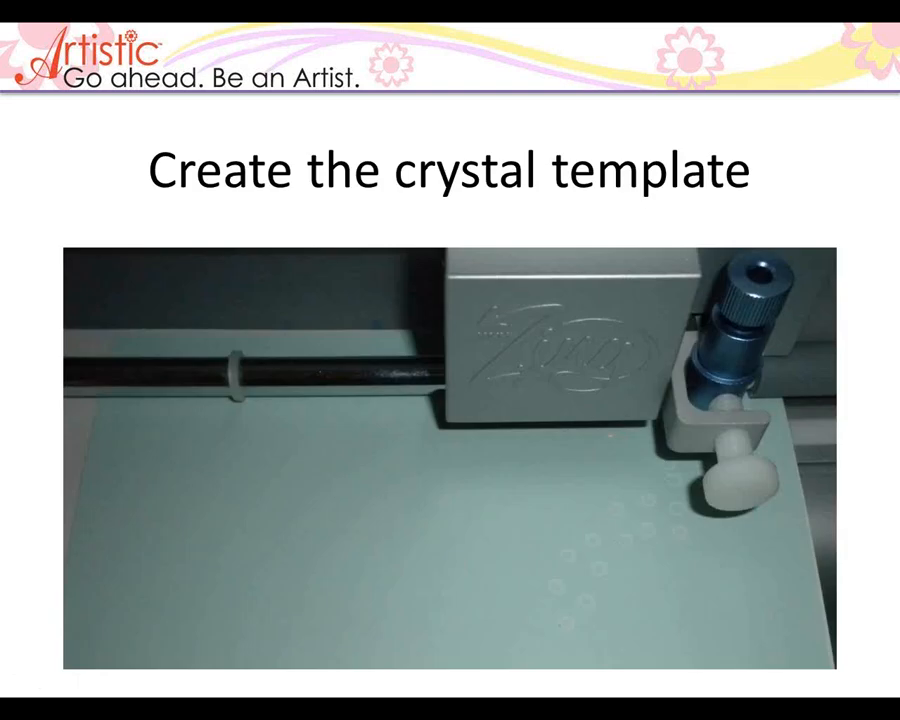